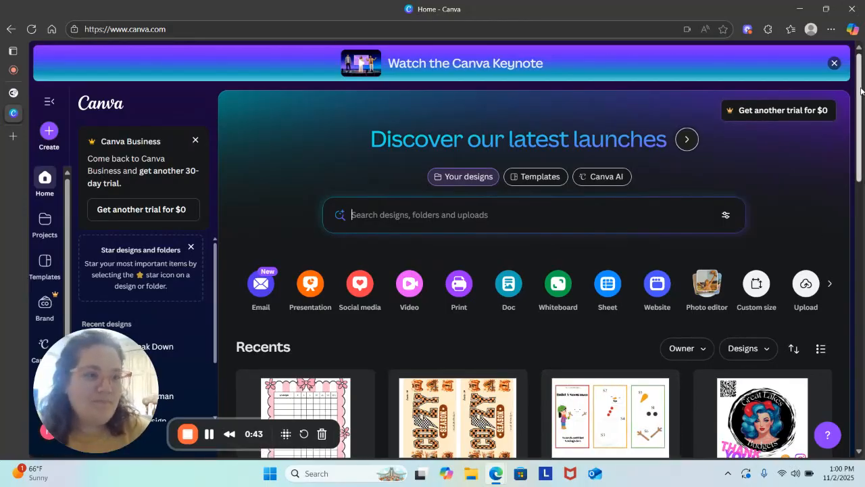
Make a copy of the "Thanksgiving Dash- Unmarked" design from the recent designs and open the copy for editing.
scroll(534, 270, down, 1)
scroll(534, 270, down, 5)
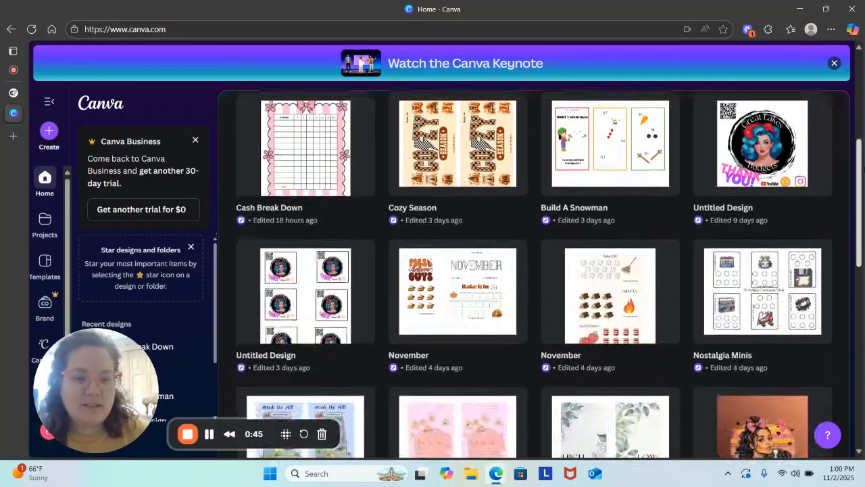
scroll(534, 271, down, 4)
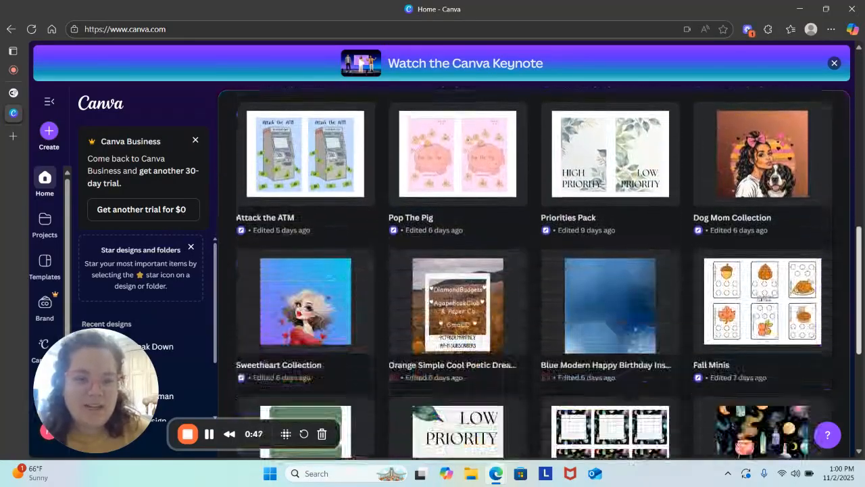
scroll(535, 270, down, 1)
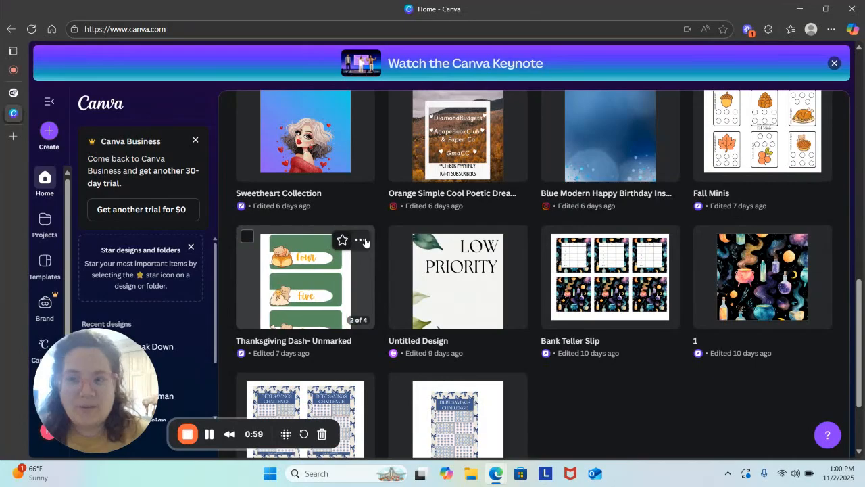
click(361, 241)
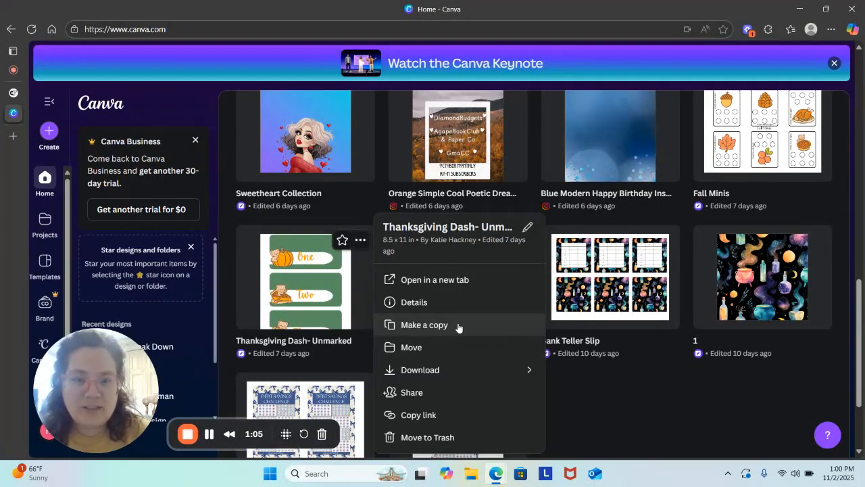
click(458, 326)
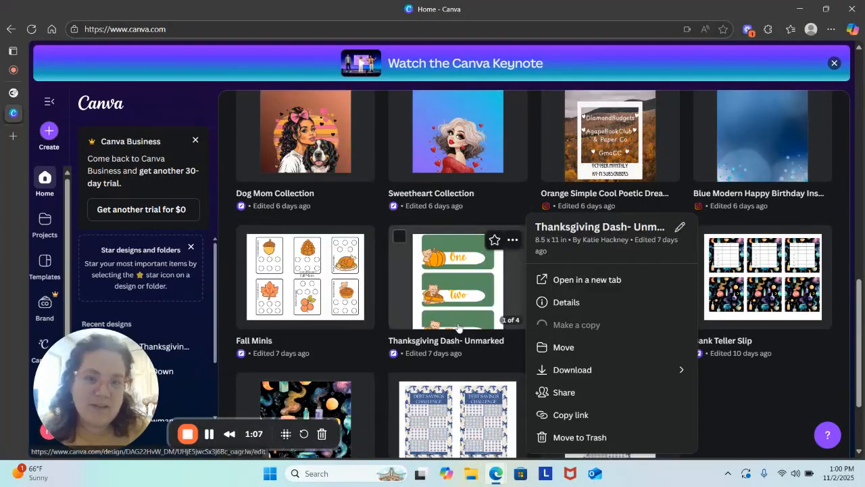
click(545, 63)
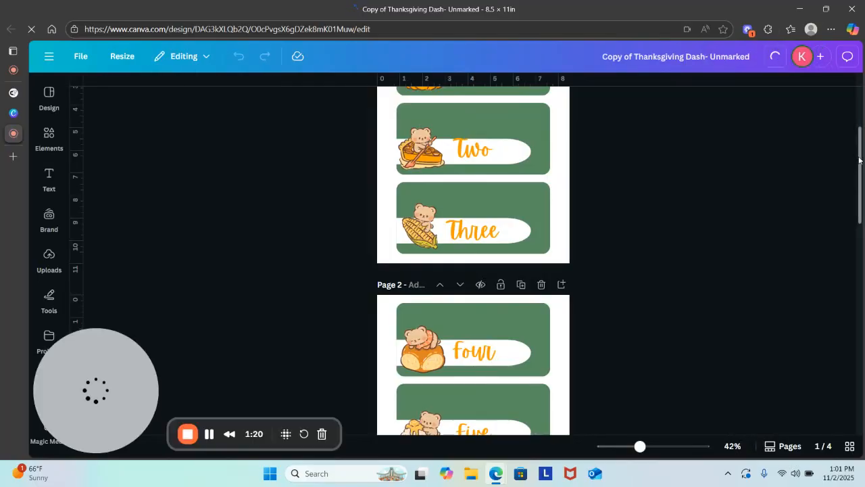
Rename the copied design as "Winter Animal Dash Set".
drag(856, 162, 859, 135)
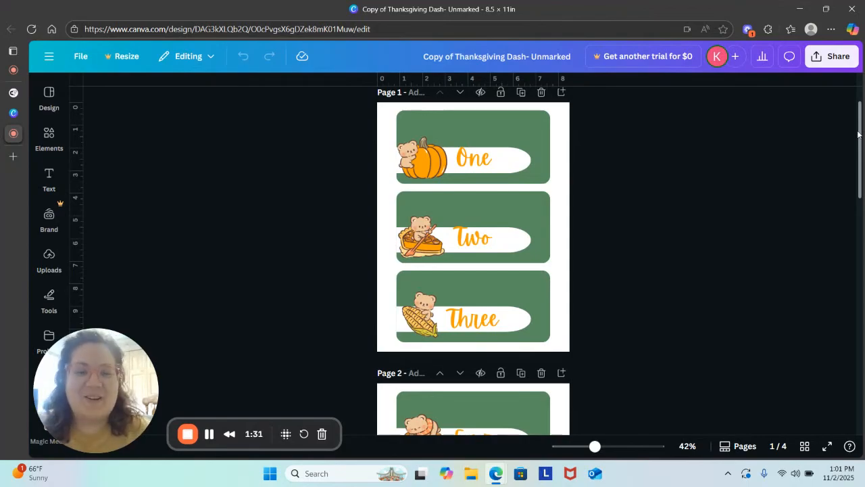
triple_click(535, 58)
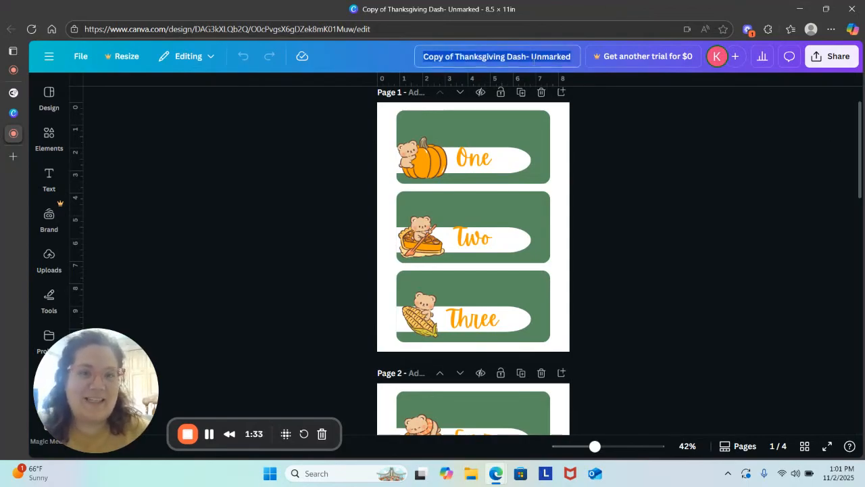
text(Winte)
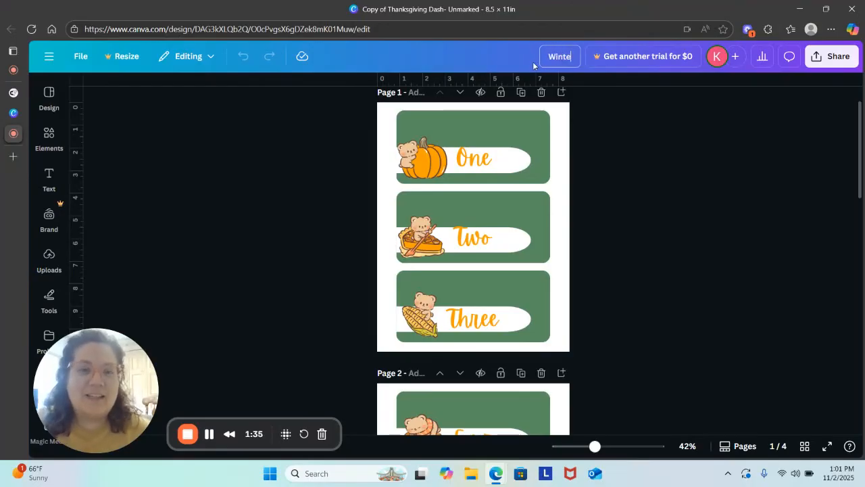
text(r Animal)
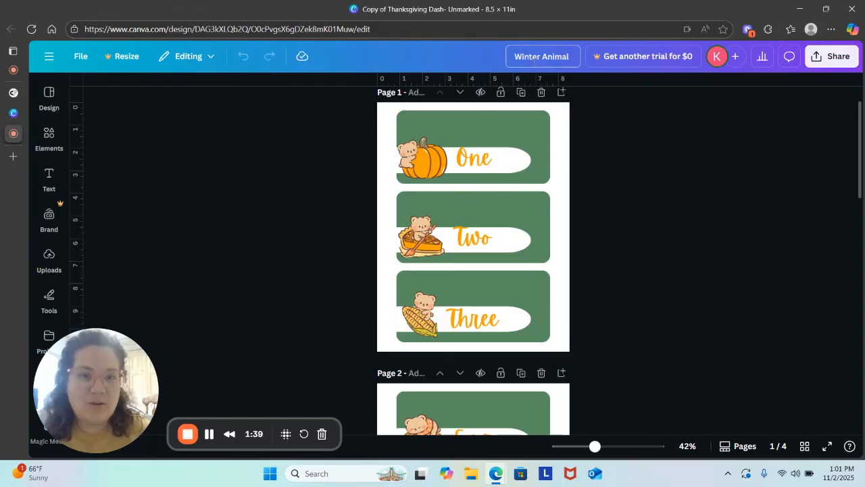
text( Dash Set)
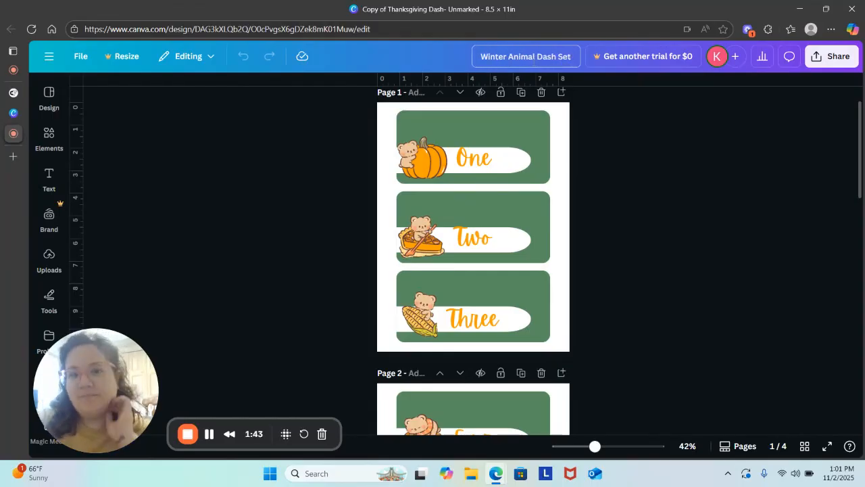
Ungroup the "One" card and show the size and position settings of its green background rectangle.
click(529, 129)
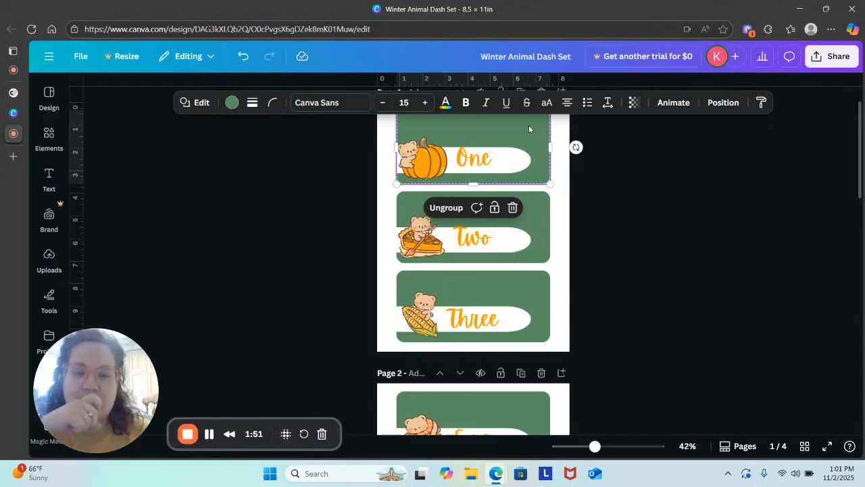
click(447, 208)
click(547, 179)
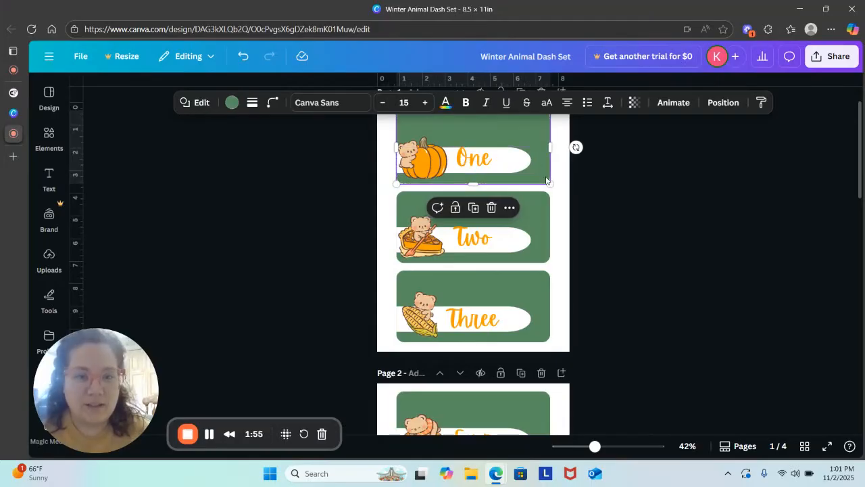
click(719, 105)
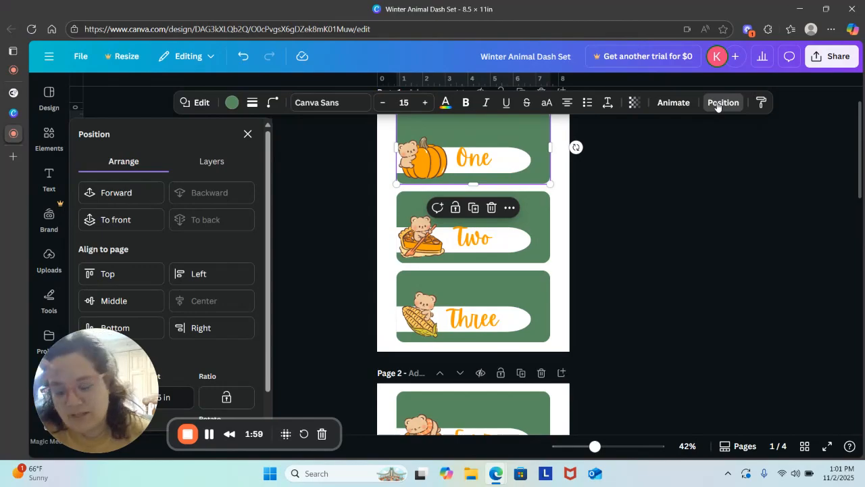
drag(65, 351, 804, 130)
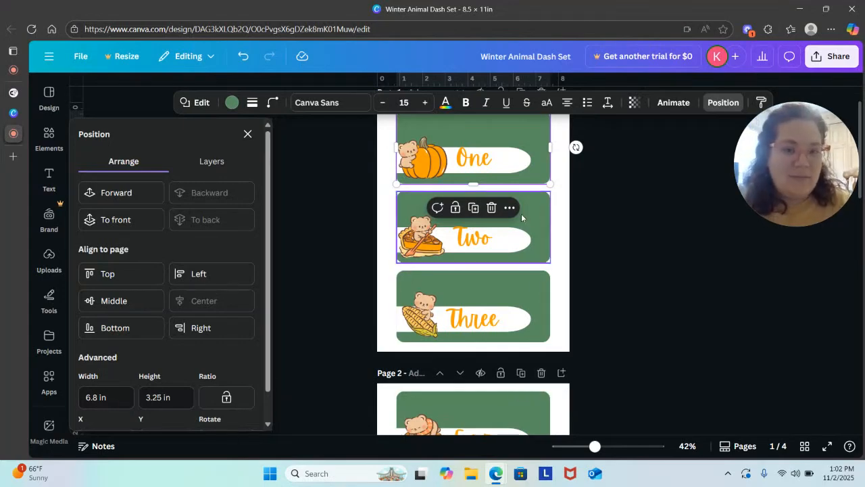
Delete the complete "Two" and "Three" cards from page 1.
click(547, 216)
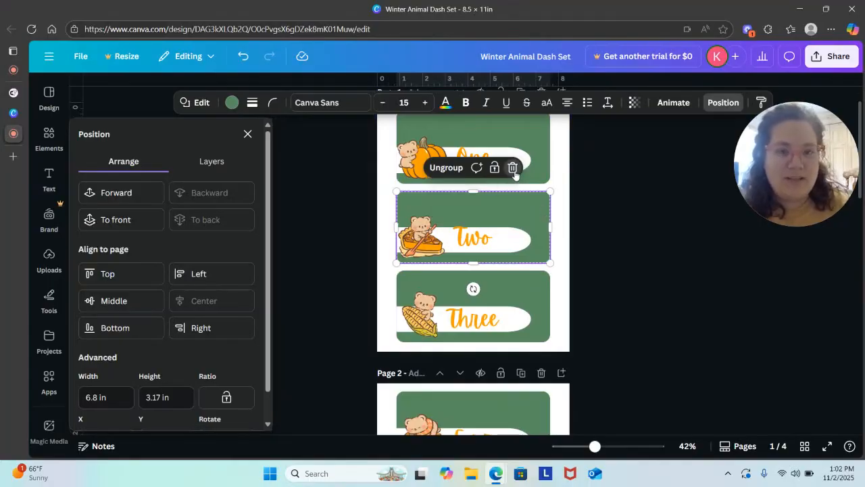
click(511, 250)
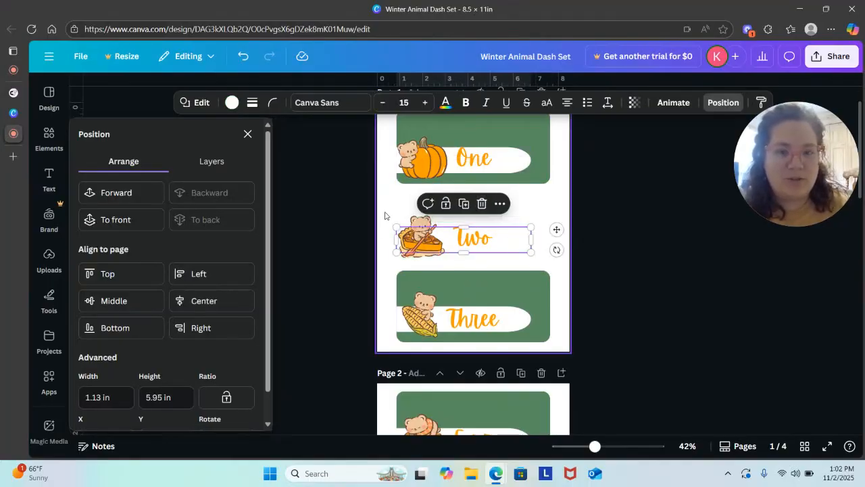
drag(388, 200, 554, 407)
key(Delete)
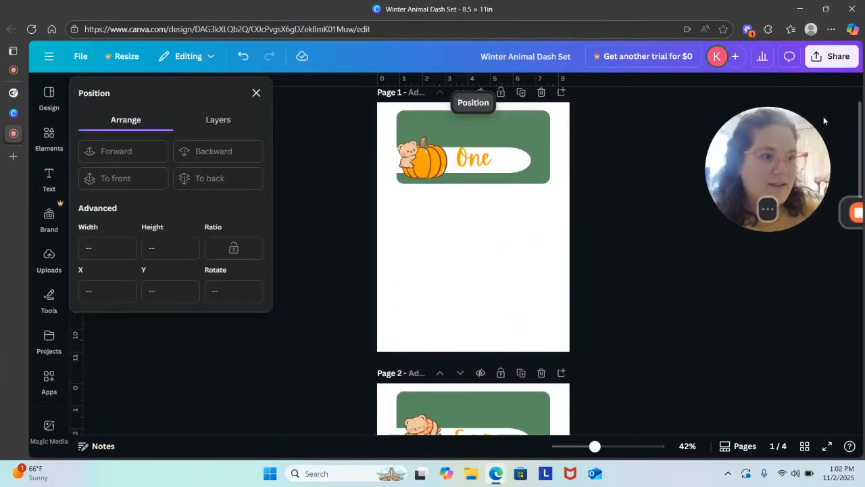
Delete pages 2 to 4 so only the page with the "One" card is left, and close the position settings.
scroll(863, 150, down, 2)
scroll(863, 150, down, 2)
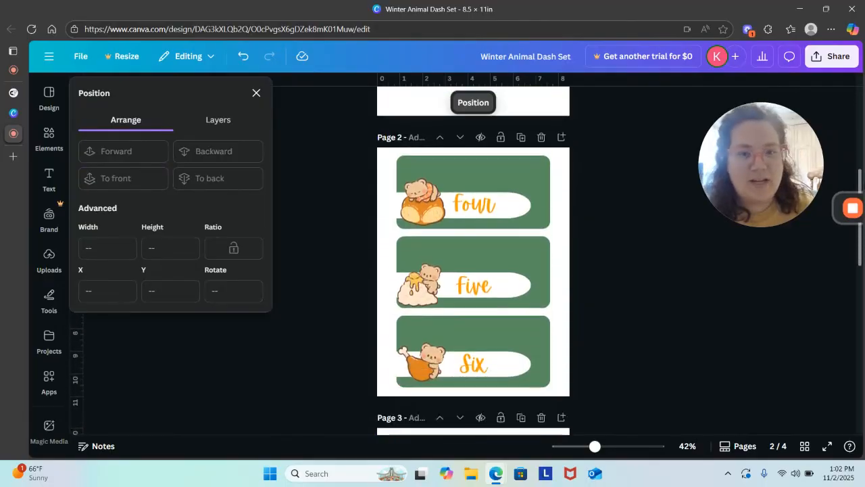
click(542, 137)
click(541, 137)
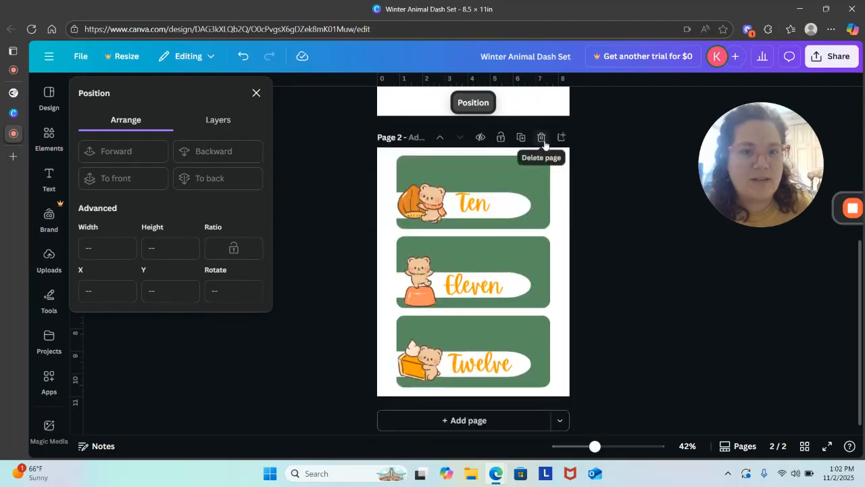
click(545, 141)
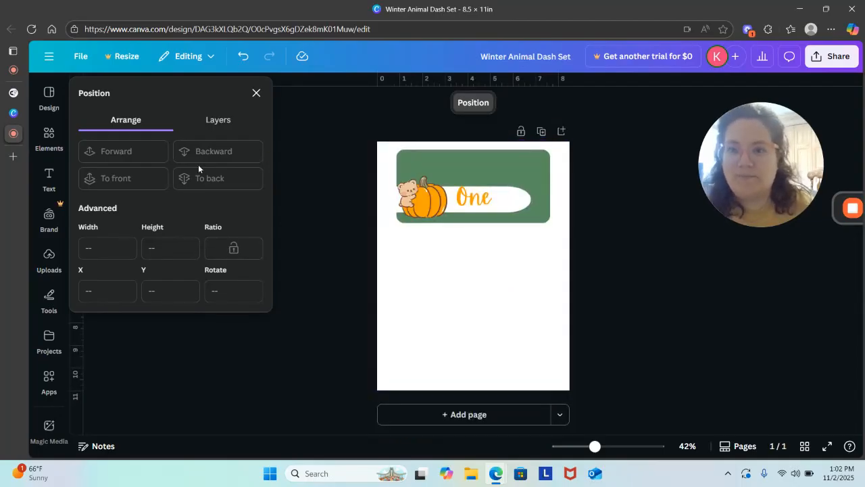
click(256, 93)
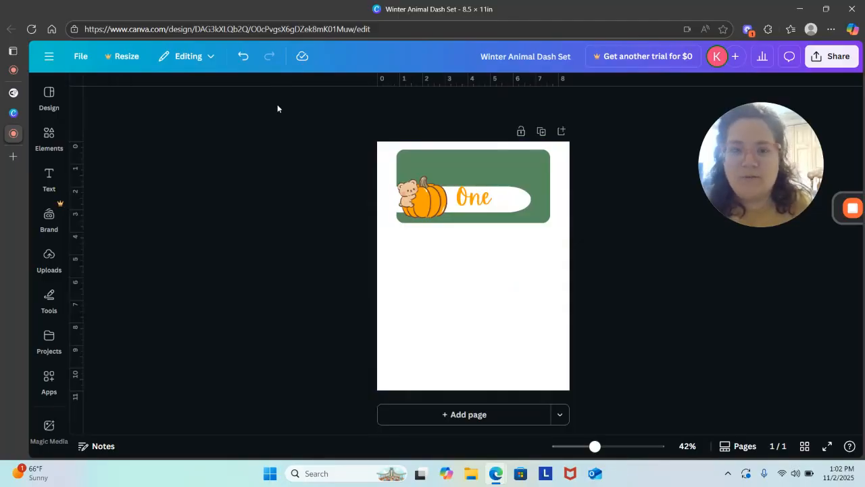
Delete the bear-and-pumpkin graphic and the white label shape from the "One" card, and select its green rectangle.
click(413, 206)
key(Delete)
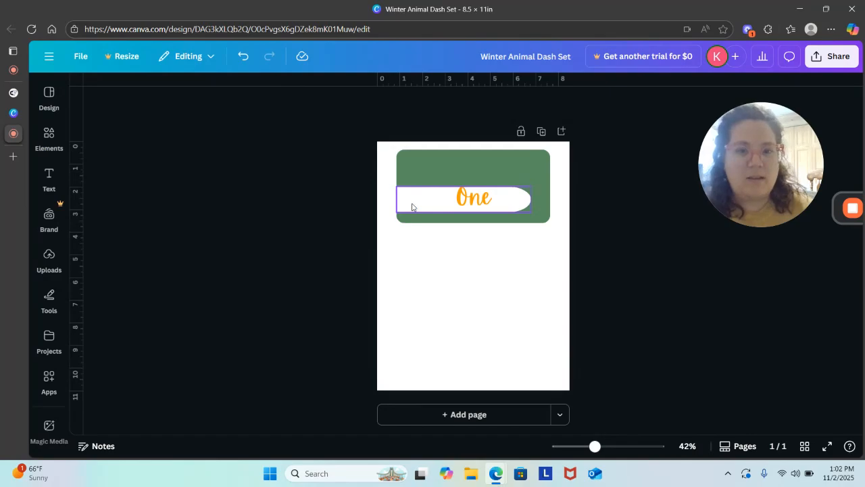
click(528, 200)
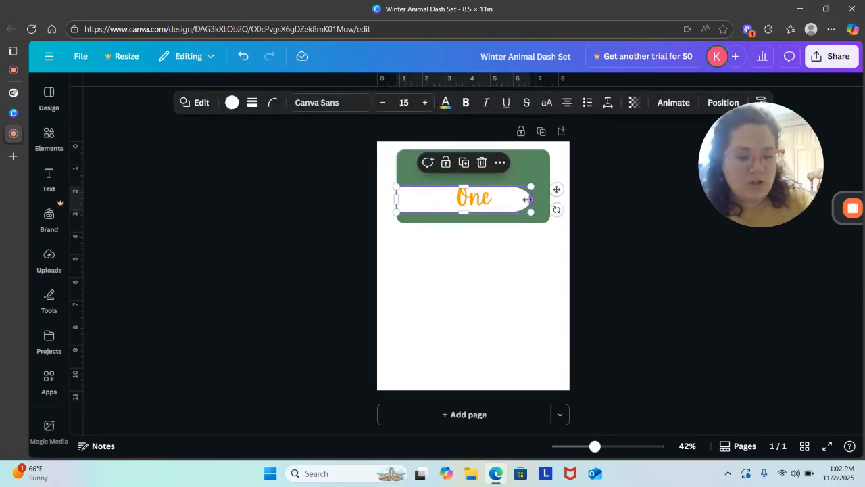
key(Delete)
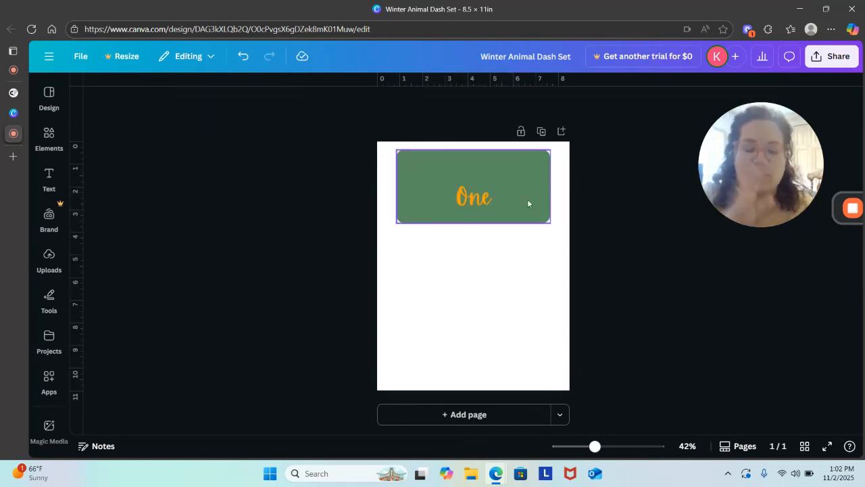
click(530, 193)
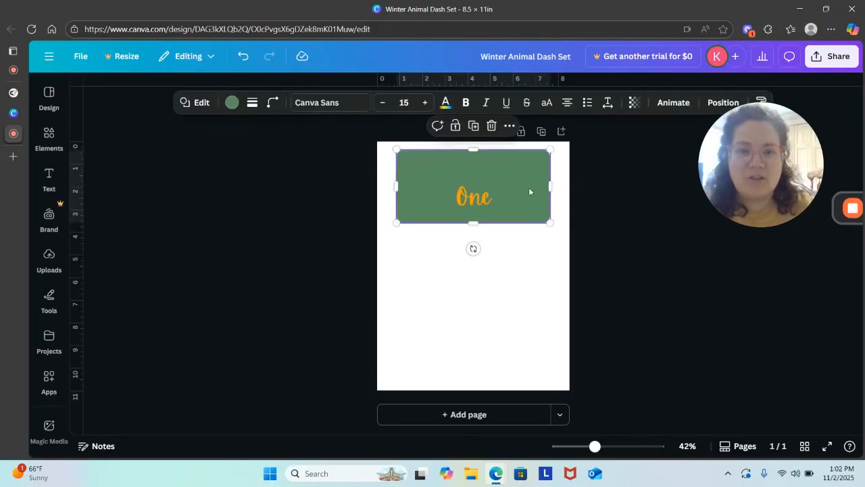
click(44, 145)
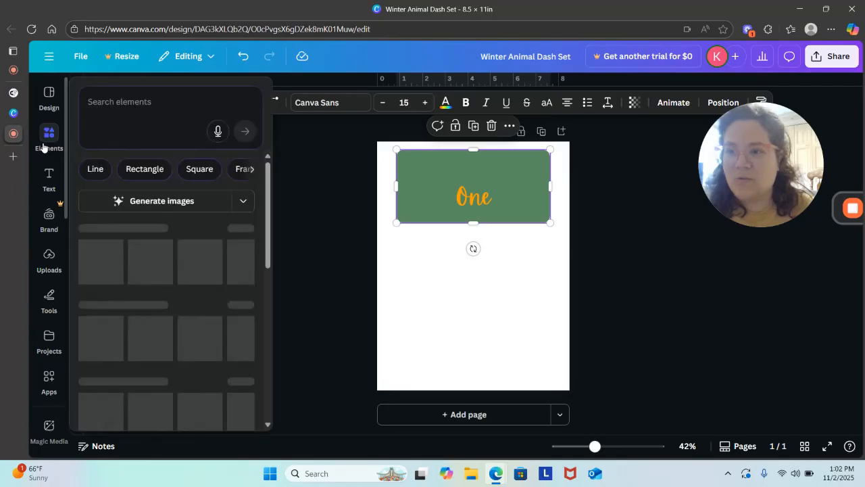
click(43, 144)
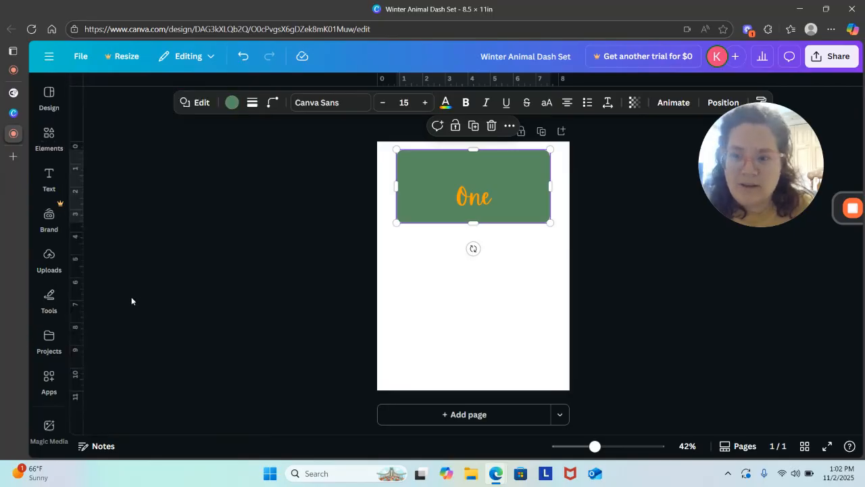
click(57, 130)
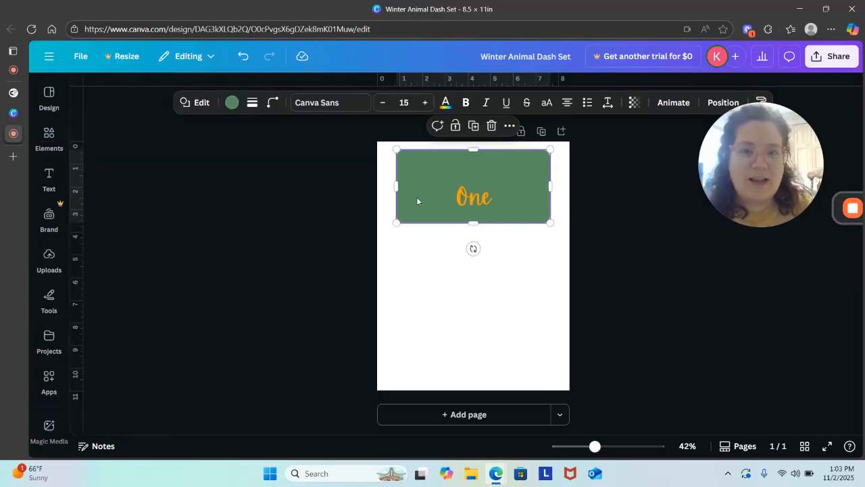
Set the corner rounding of the card's green rectangle to 18.
click(271, 107)
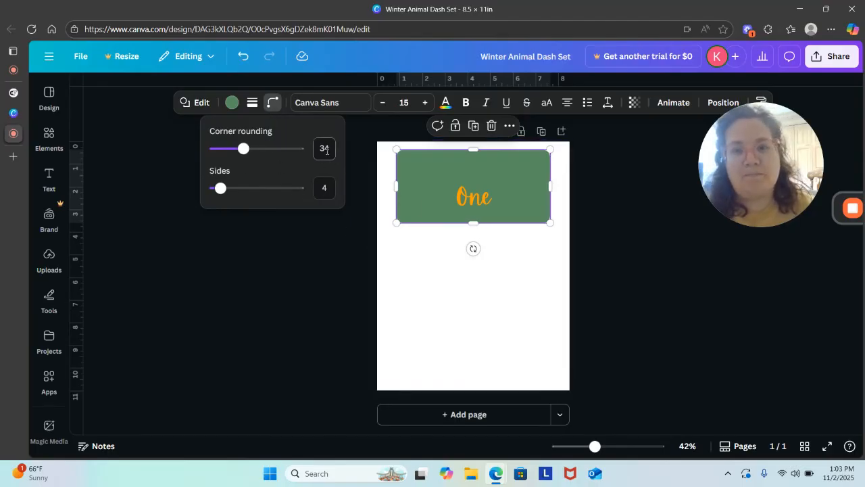
drag(240, 154, 193, 156)
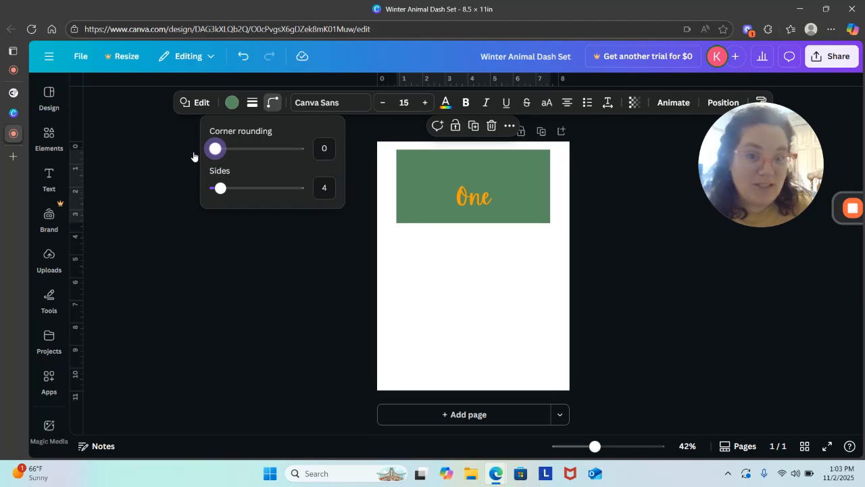
drag(215, 153, 230, 167)
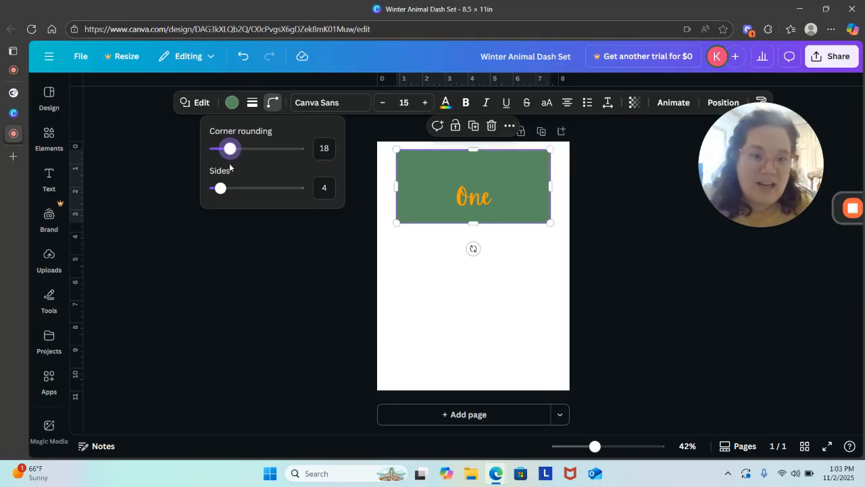
click(523, 298)
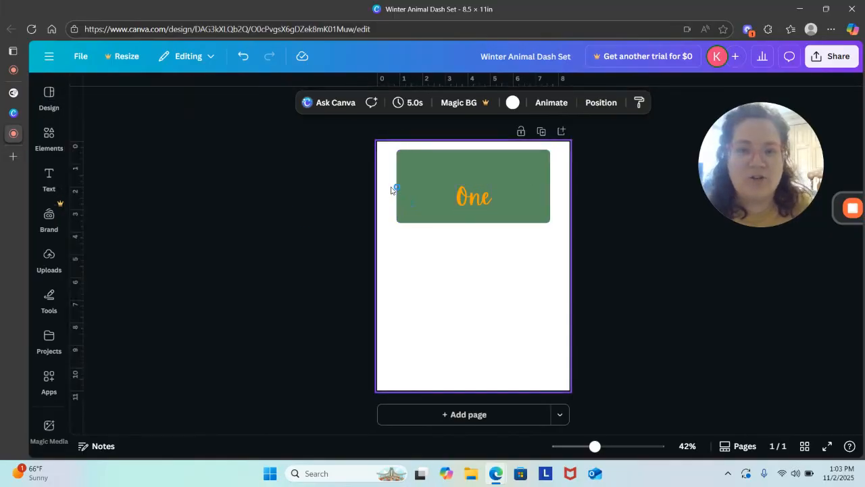
Select the card's green rectangle and show the full set of default gradient colors for its fill.
click(434, 183)
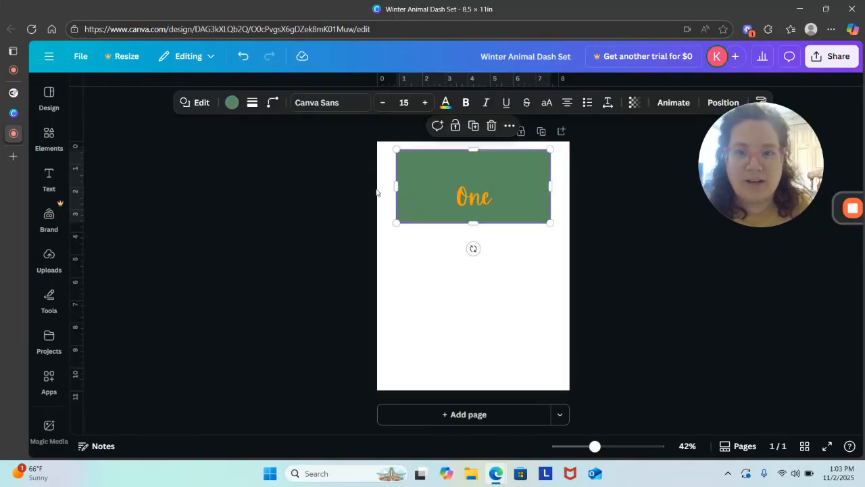
click(232, 103)
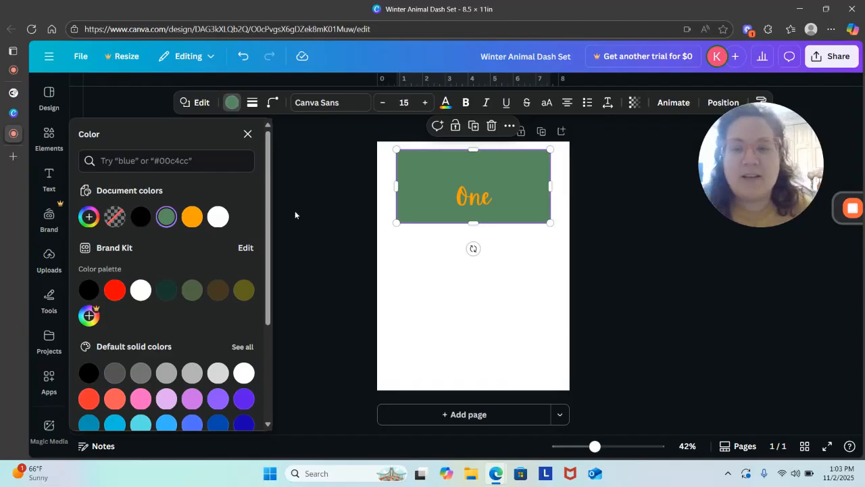
drag(268, 169, 302, 290)
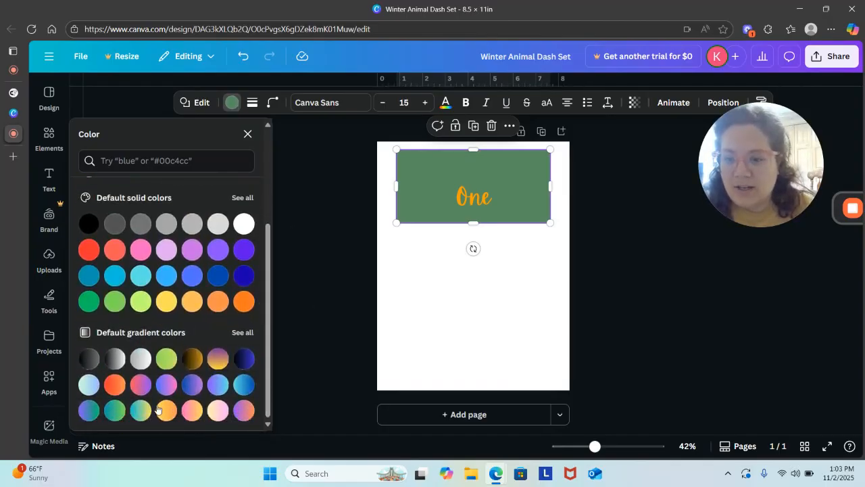
click(244, 334)
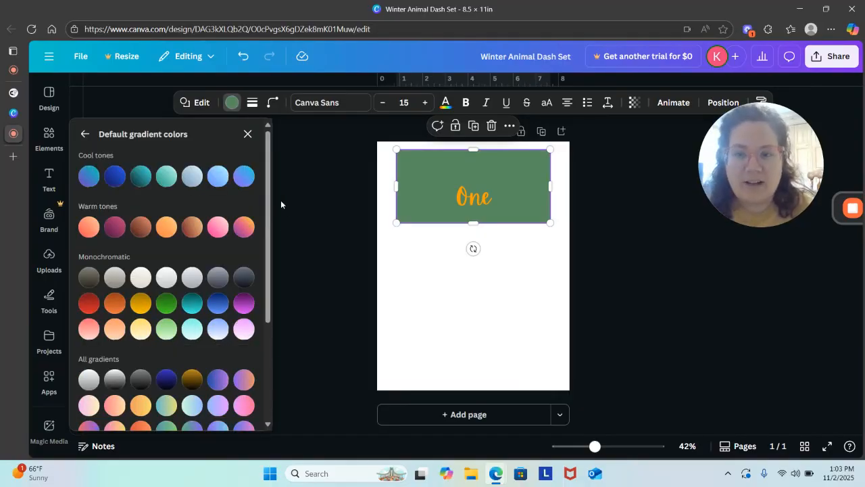
Try the monochromatic dark blue, light blue and aqua gradients as the fill of the card's rectangle.
drag(271, 180, 270, 236)
click(220, 213)
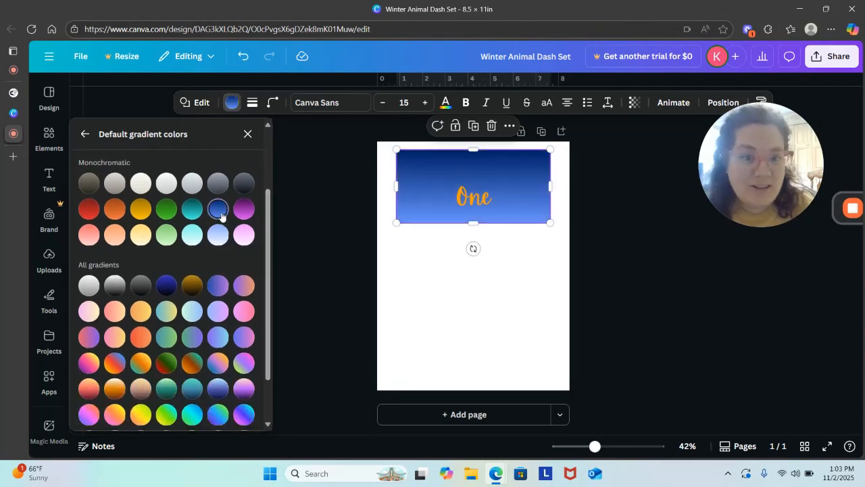
click(218, 234)
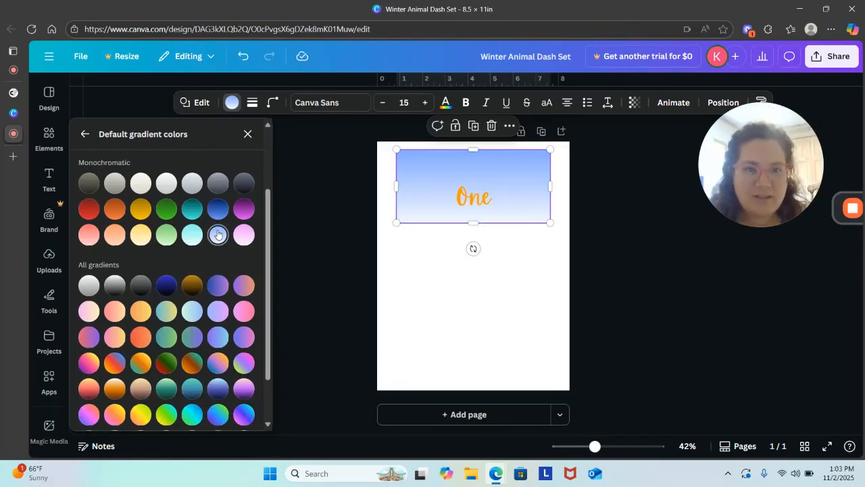
click(193, 235)
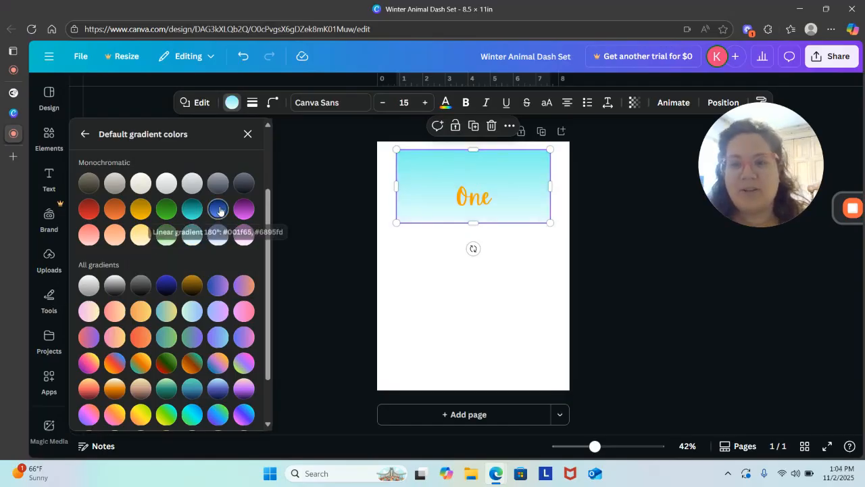
click(219, 210)
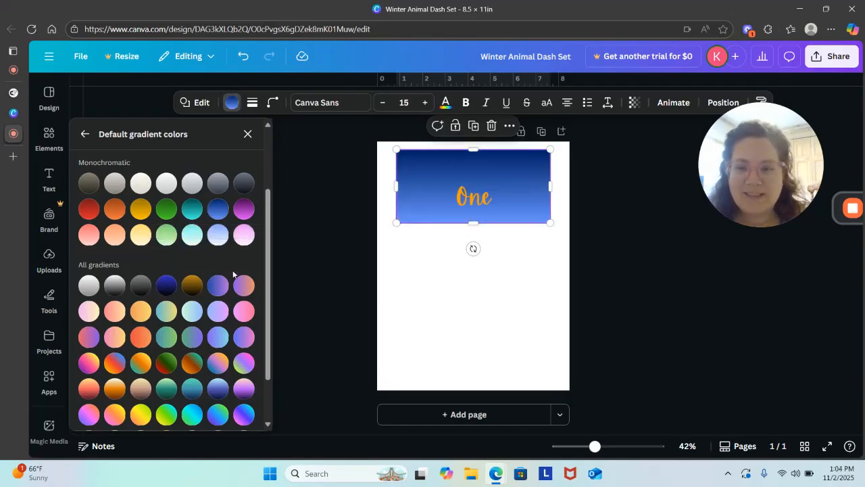
Try teal, green-to-blue, purple-to-blue and green-to-purple gradients on the card's rectangle, and the pale blue and aqua monochromatic ones again.
click(196, 390)
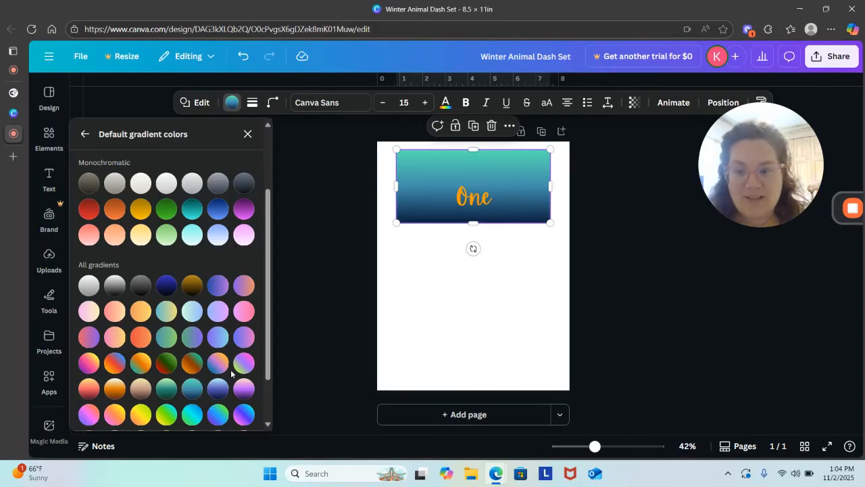
click(191, 317)
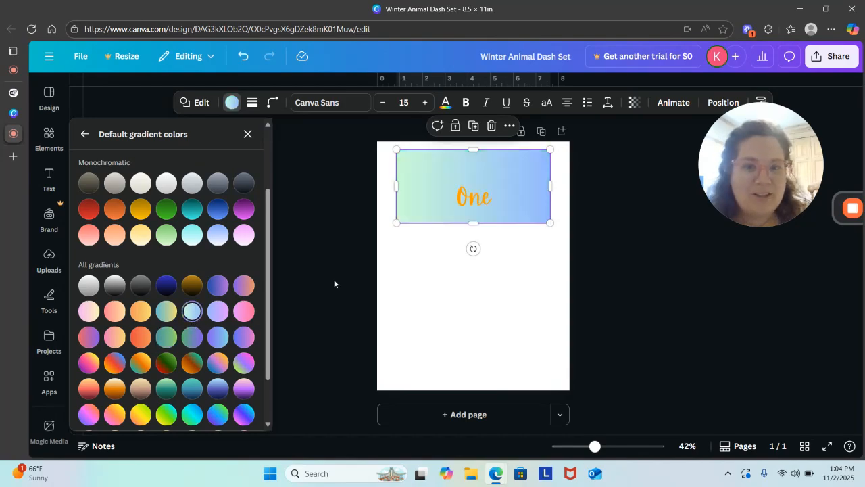
click(218, 337)
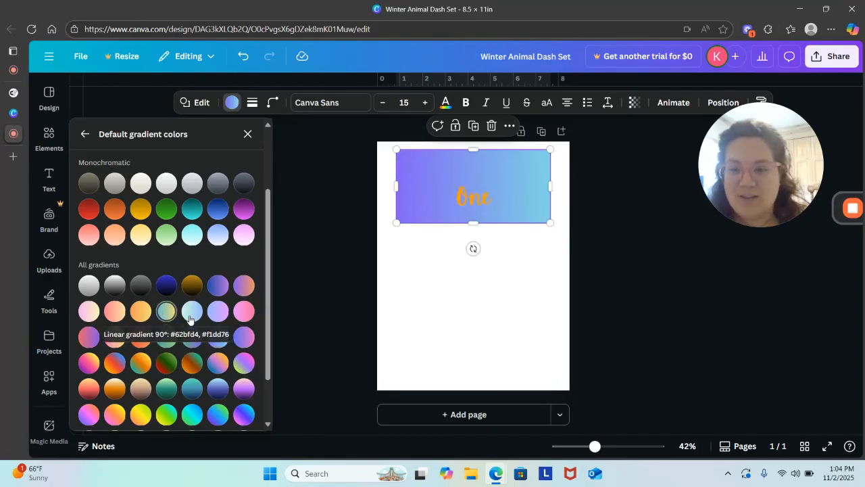
click(192, 312)
click(192, 337)
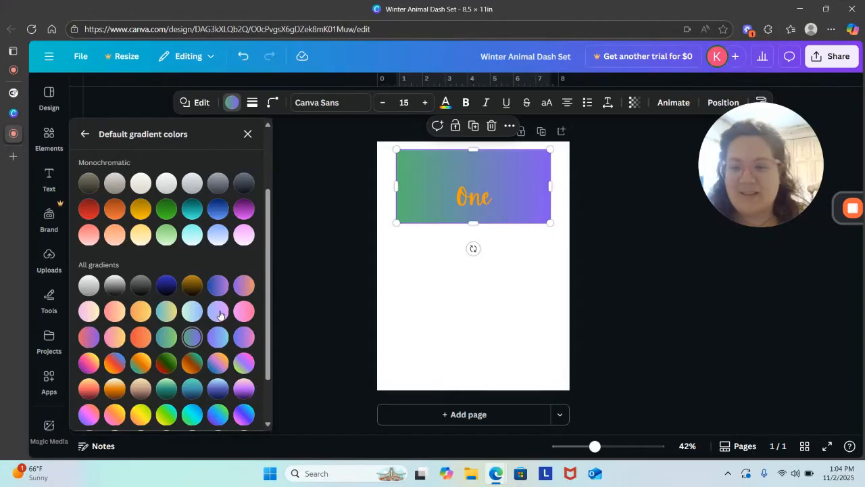
scroll(269, 257, down, 2)
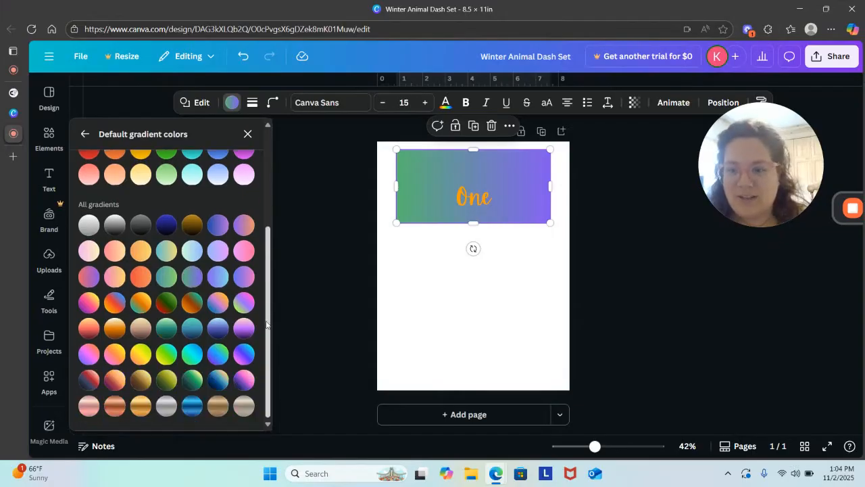
click(167, 328)
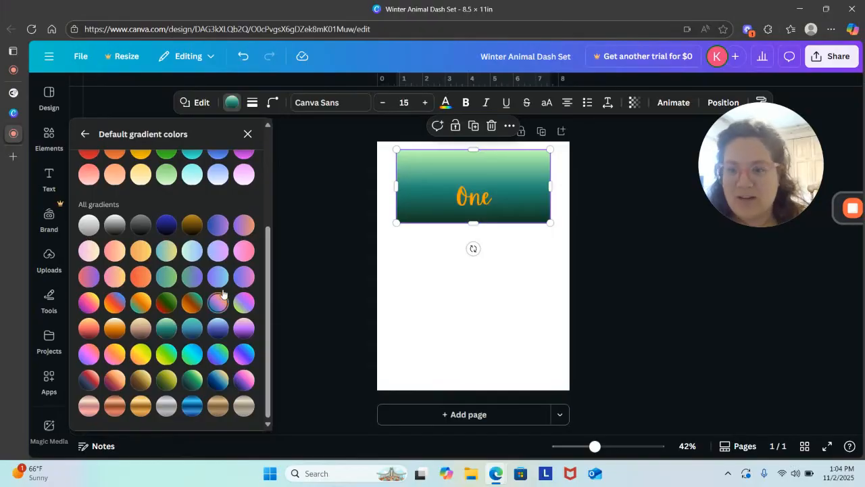
click(192, 251)
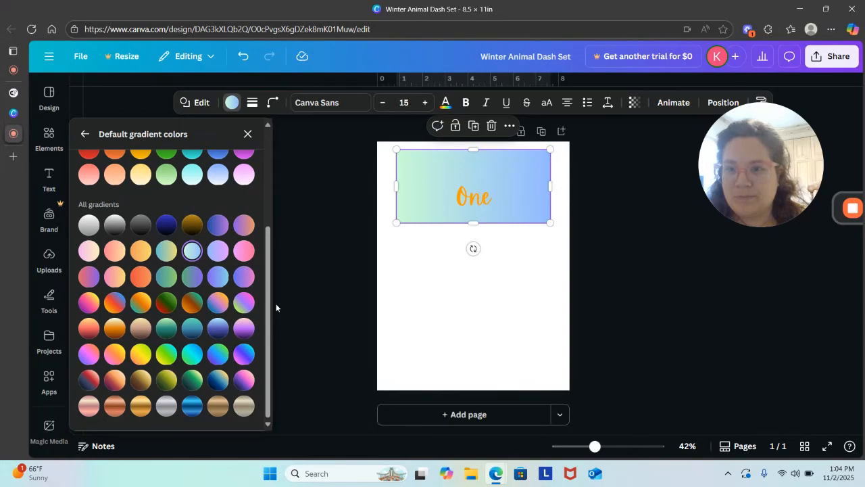
click(218, 176)
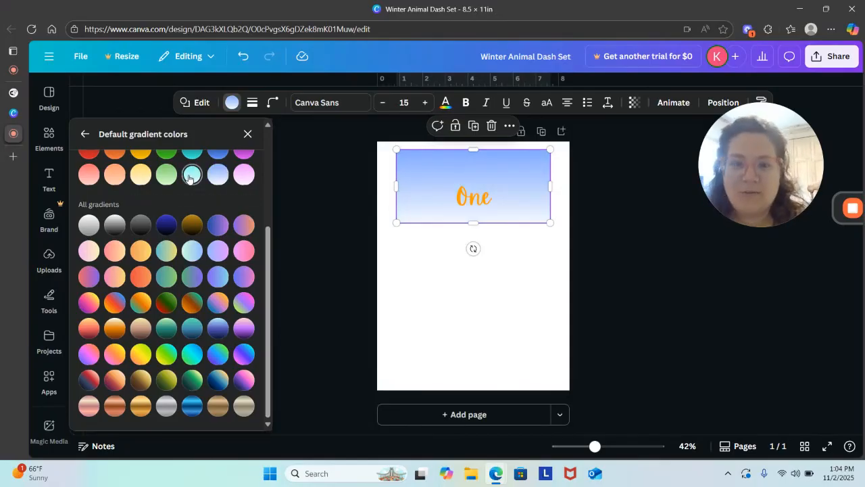
click(192, 174)
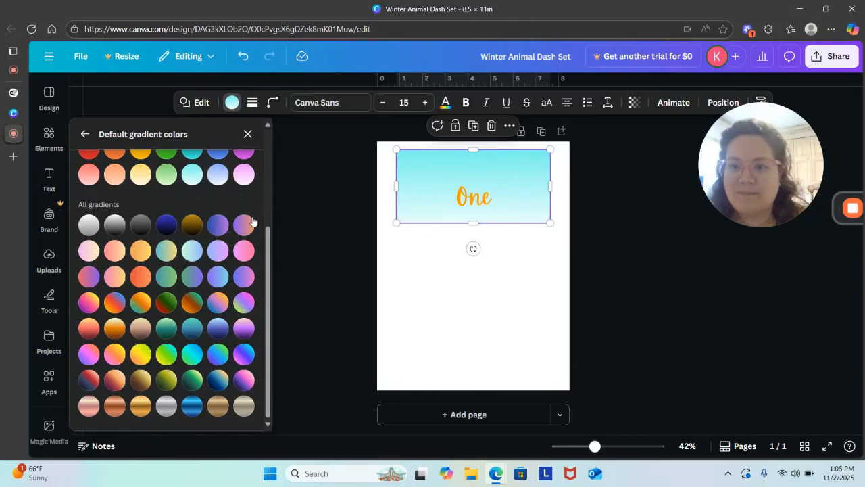
Fill the card's rectangle with the pale grey-blue gradient from the cool tones and close the color settings.
scroll(268, 242, up, 5)
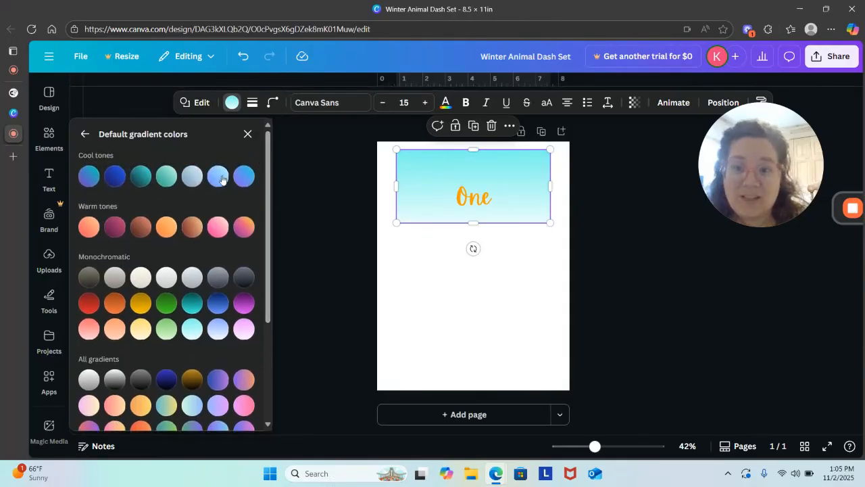
click(220, 176)
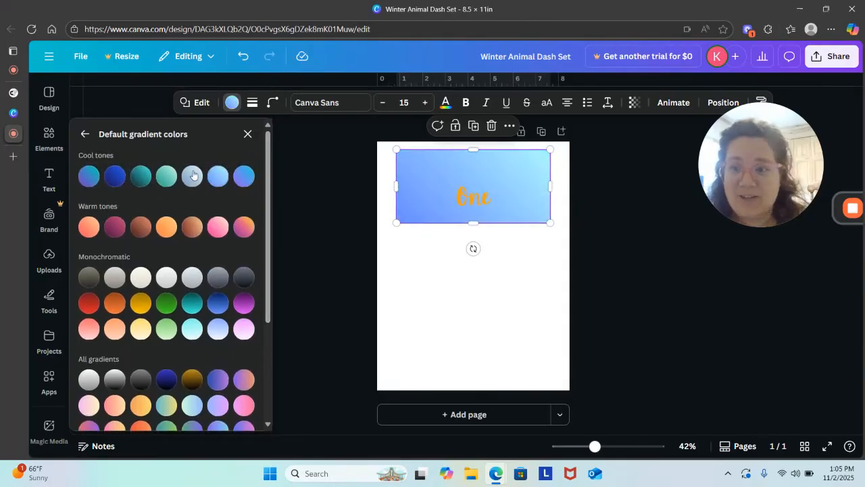
click(193, 176)
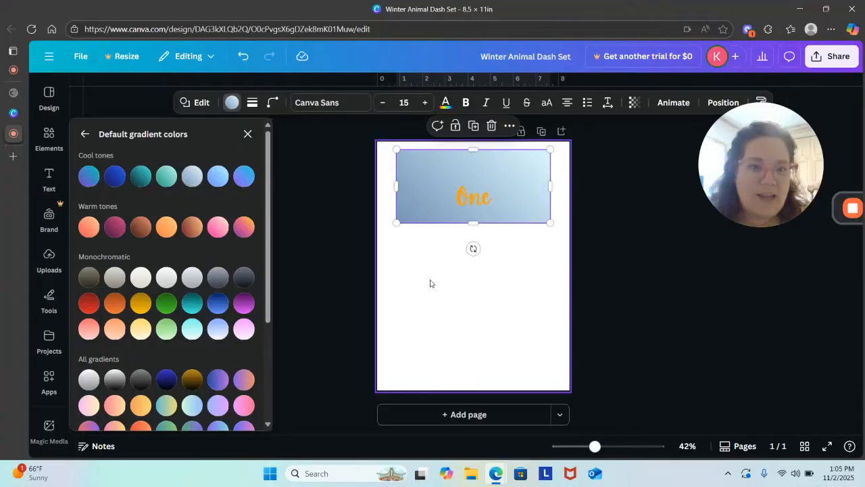
click(482, 200)
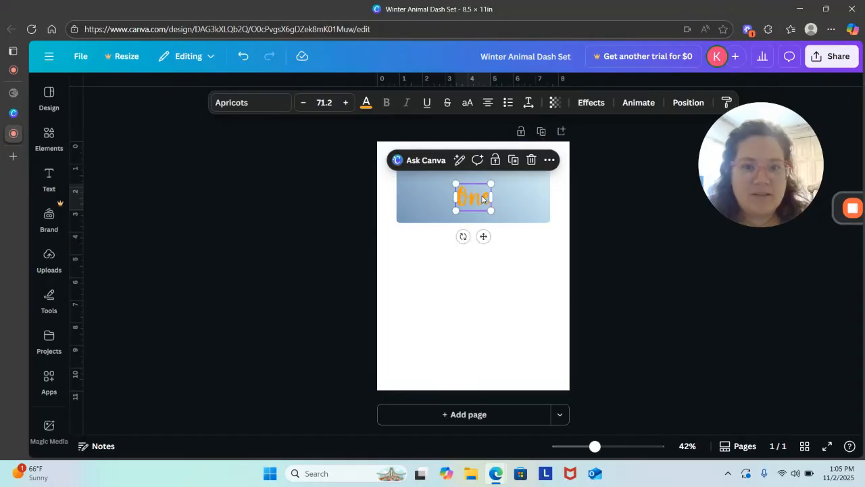
click(425, 256)
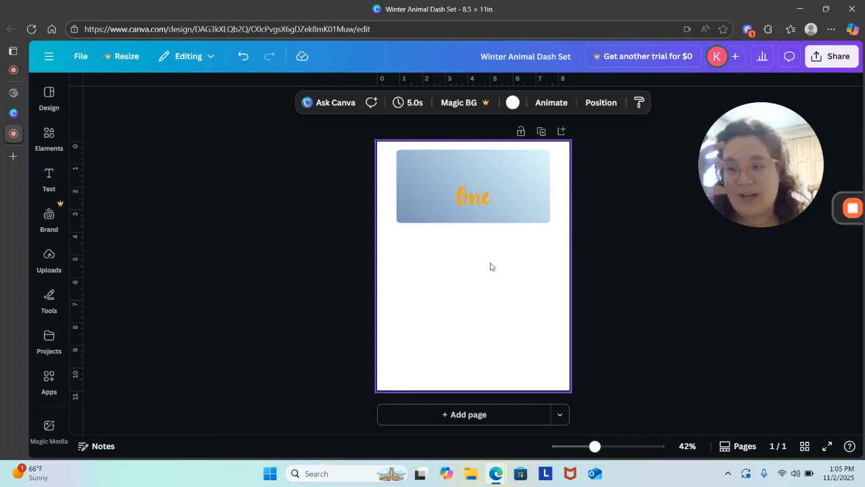
Add the recently used pill shape, widen it to nearly the card's width and place it behind the word "One".
click(50, 140)
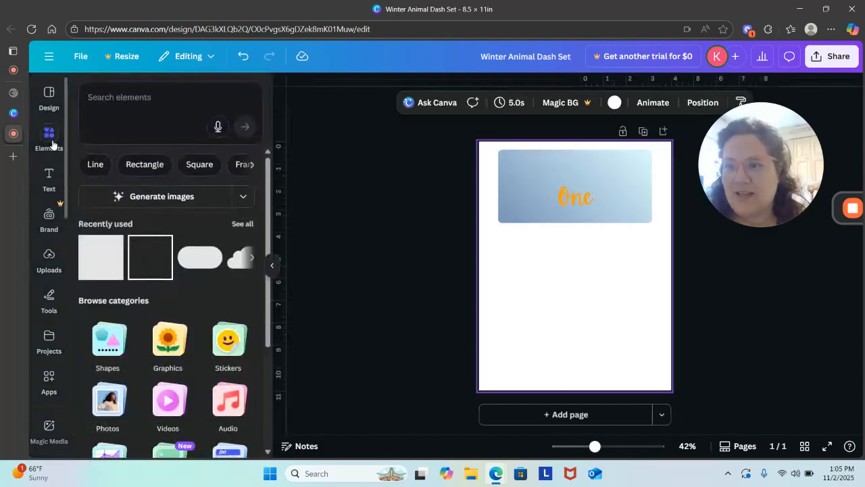
click(200, 257)
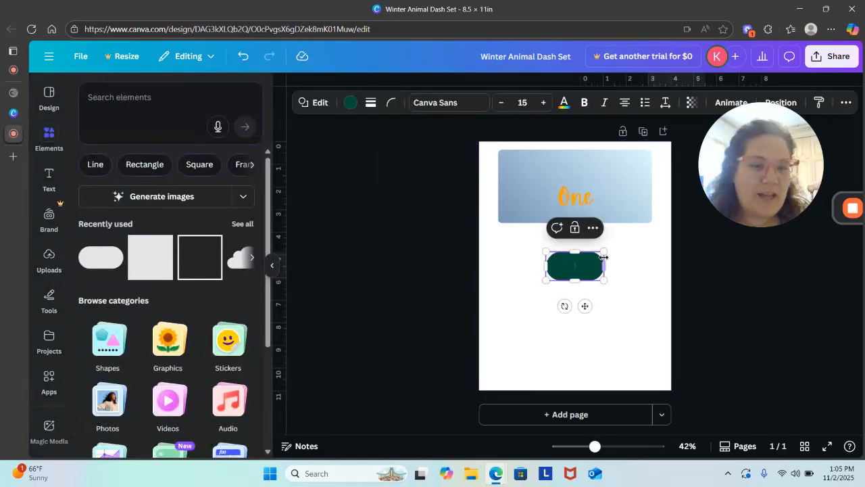
drag(602, 266, 661, 266)
drag(614, 305, 576, 238)
drag(631, 197, 642, 197)
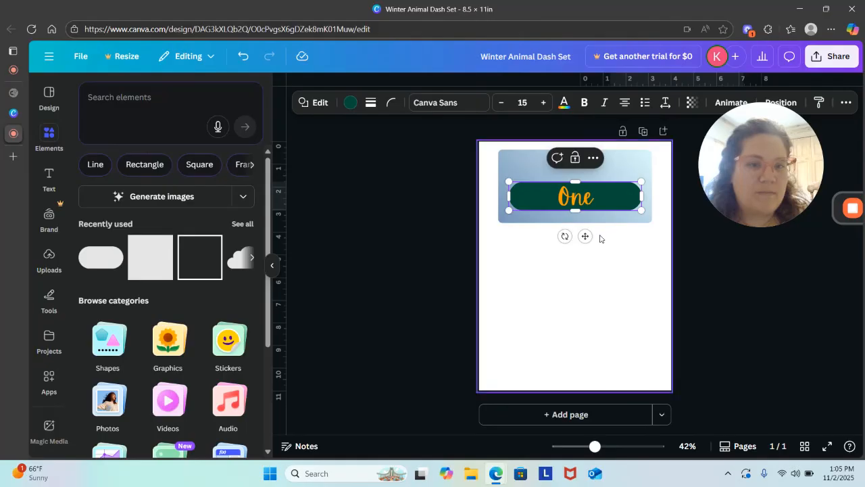
drag(585, 236, 579, 238)
click(643, 260)
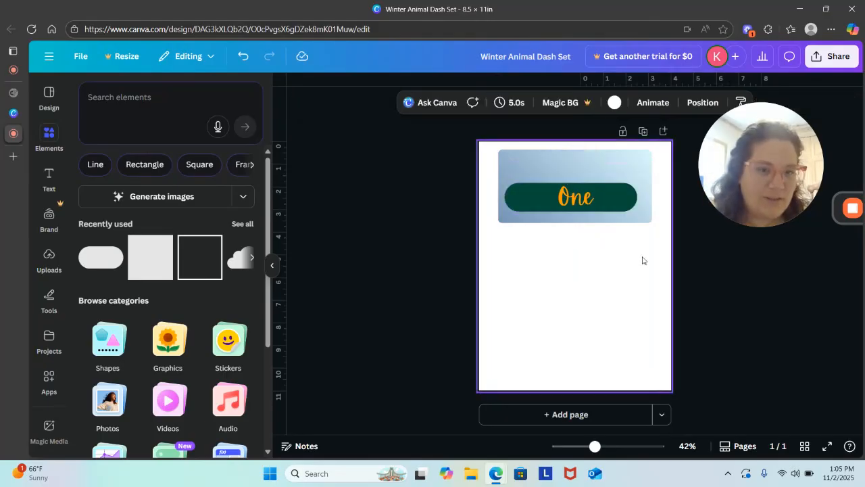
Try two greys on the pill shape behind "One", and set its fill color to white.
click(516, 196)
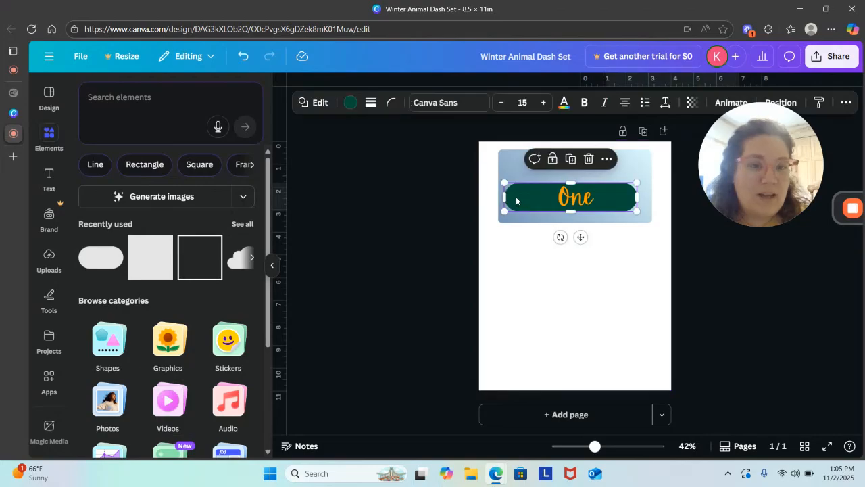
click(351, 103)
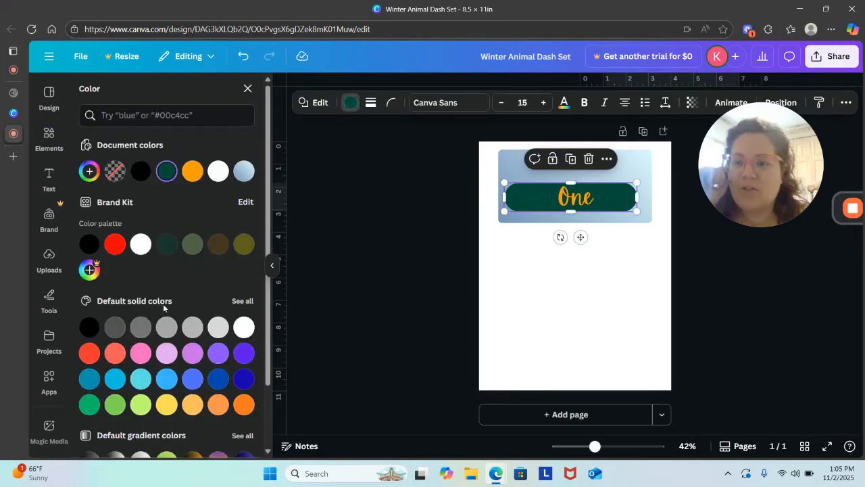
click(167, 327)
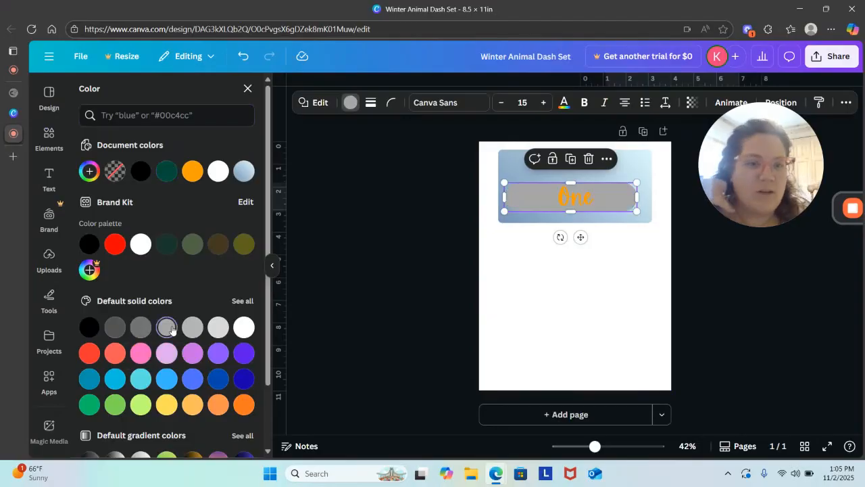
click(215, 332)
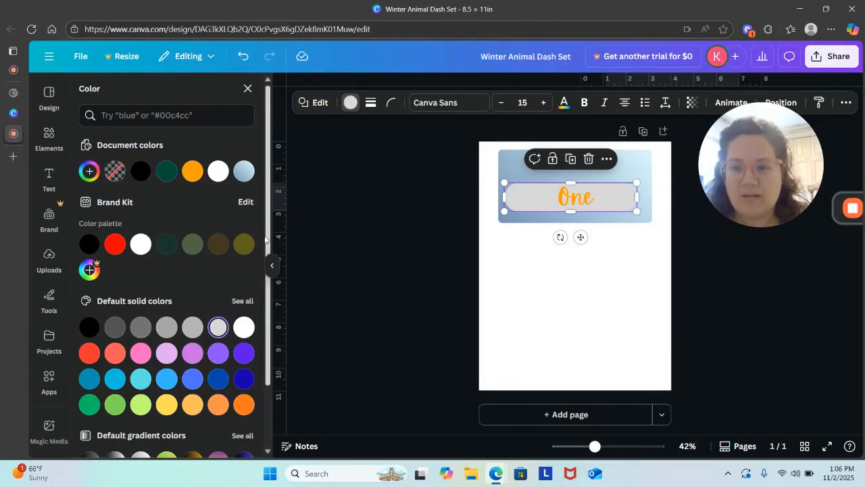
drag(267, 240, 267, 316)
scroll(266, 317, up, 2)
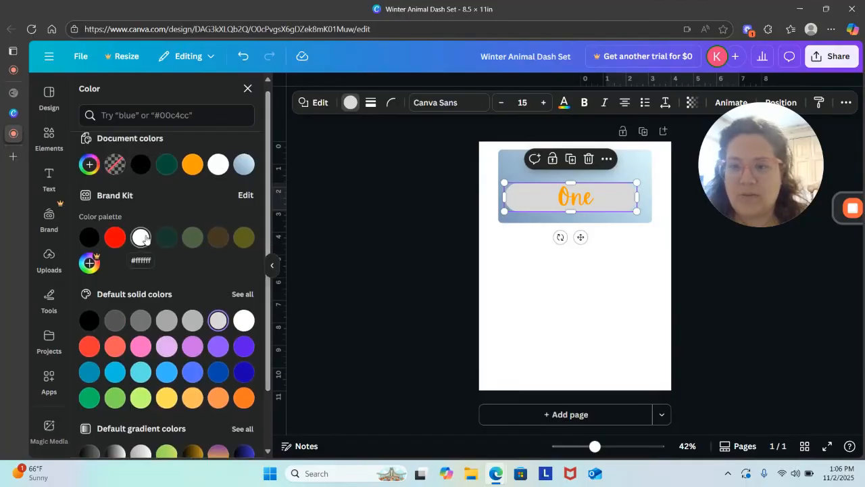
click(217, 166)
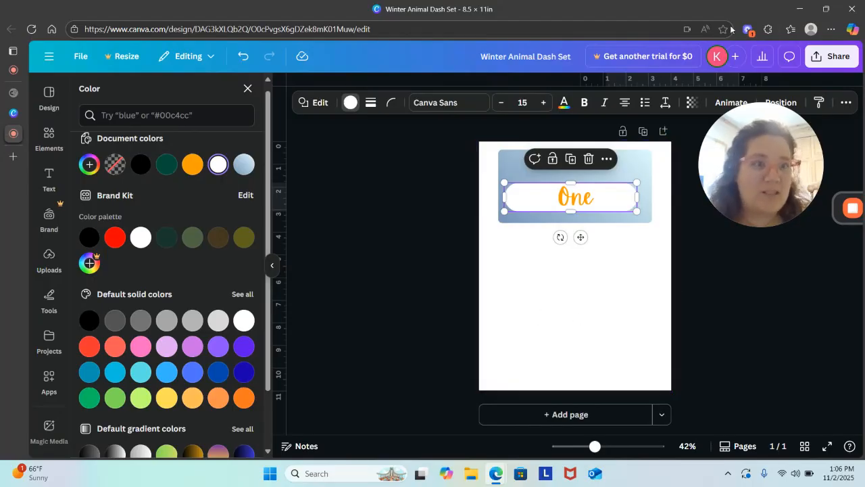
Set the transparency of the white pill shape behind "One" to 48 and deselect it.
click(692, 102)
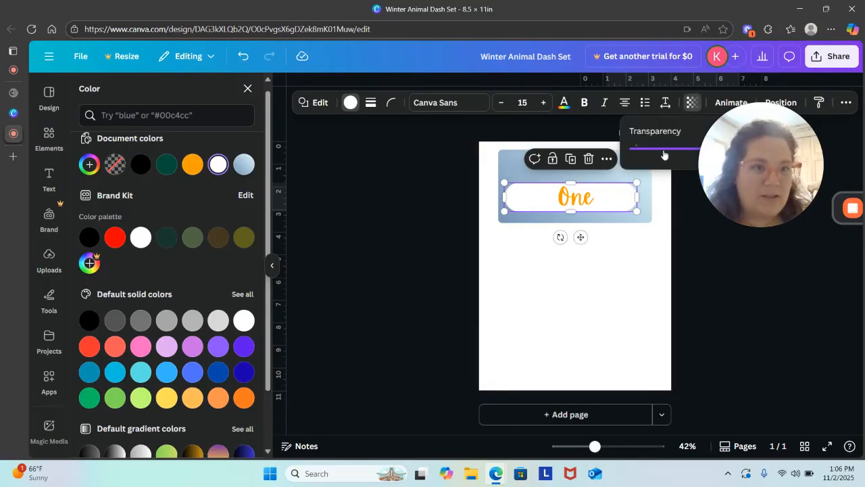
drag(776, 125, 810, 217)
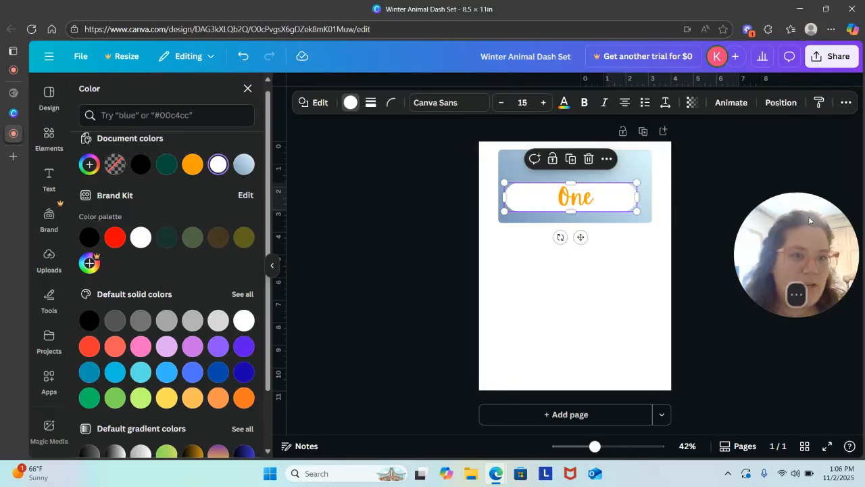
click(690, 102)
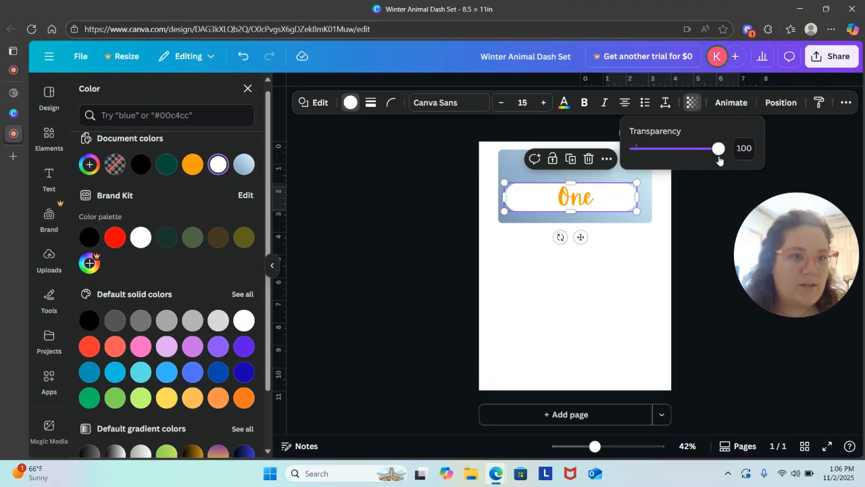
drag(717, 154, 676, 160)
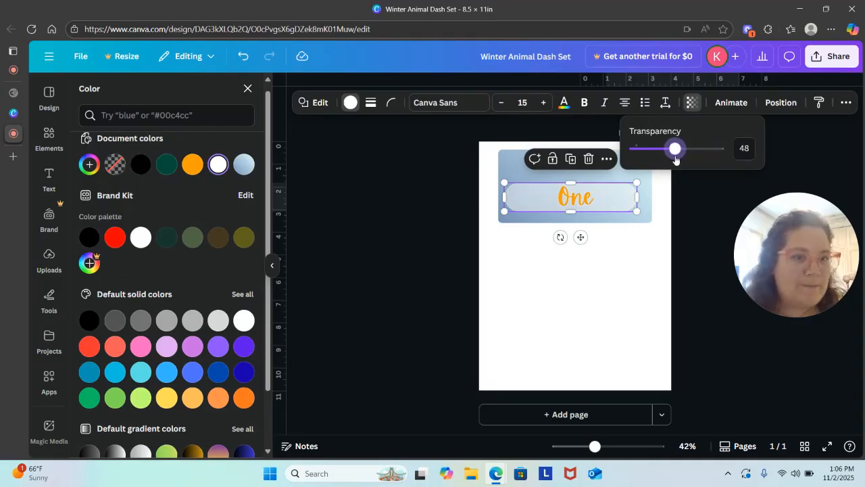
click(700, 208)
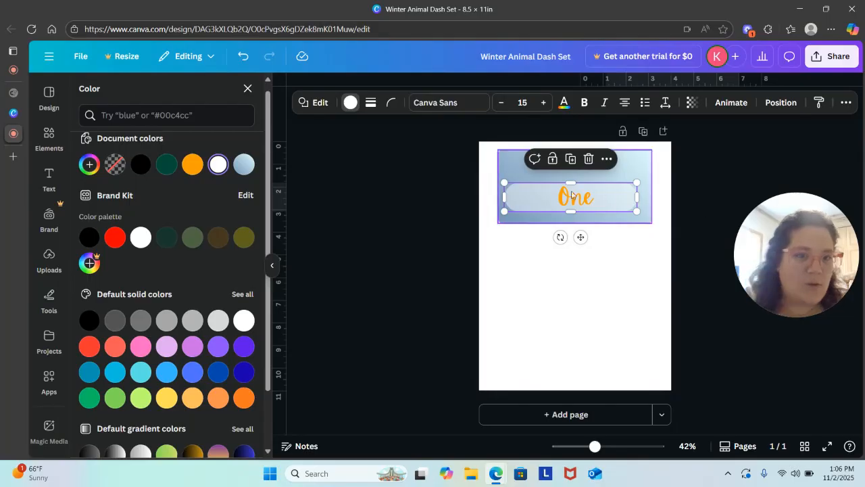
click(676, 259)
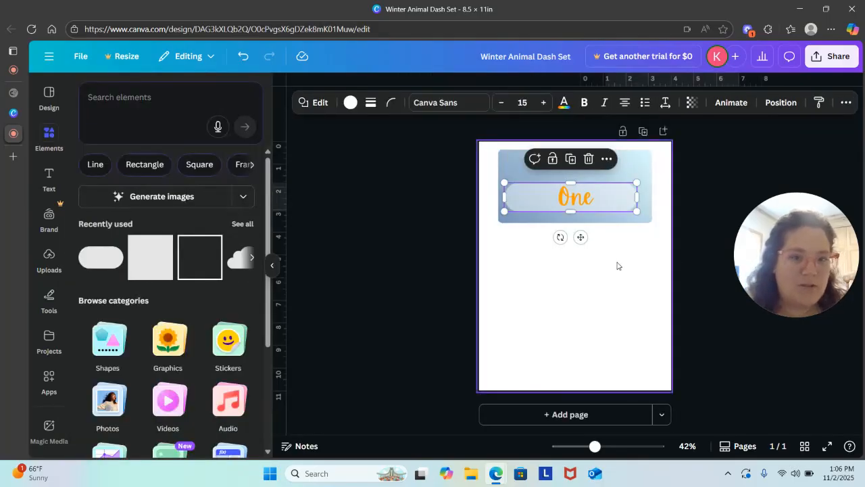
click(617, 264)
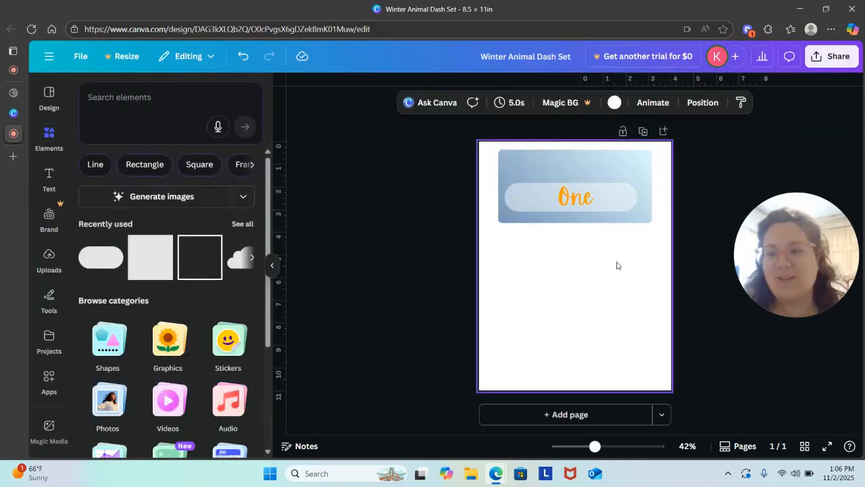
Upload the Watercolor folder from Creative Fabrica > Winter Animals to the uploads and approve the transfer of its files.
click(50, 257)
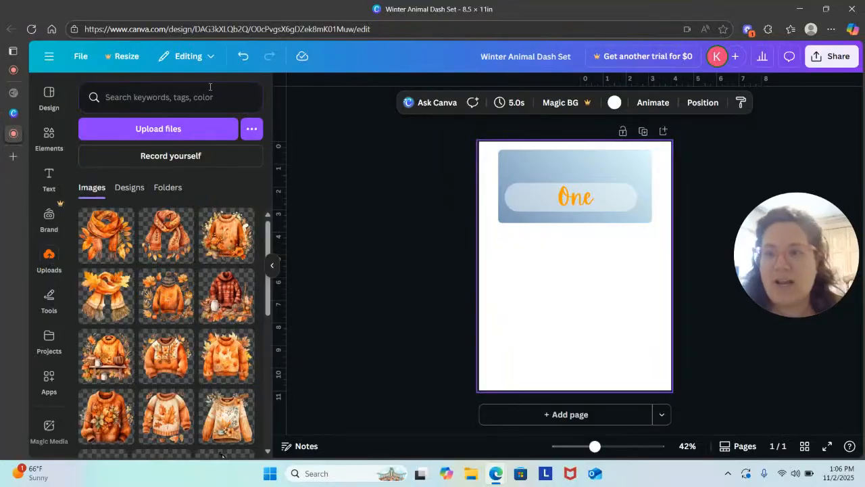
click(177, 189)
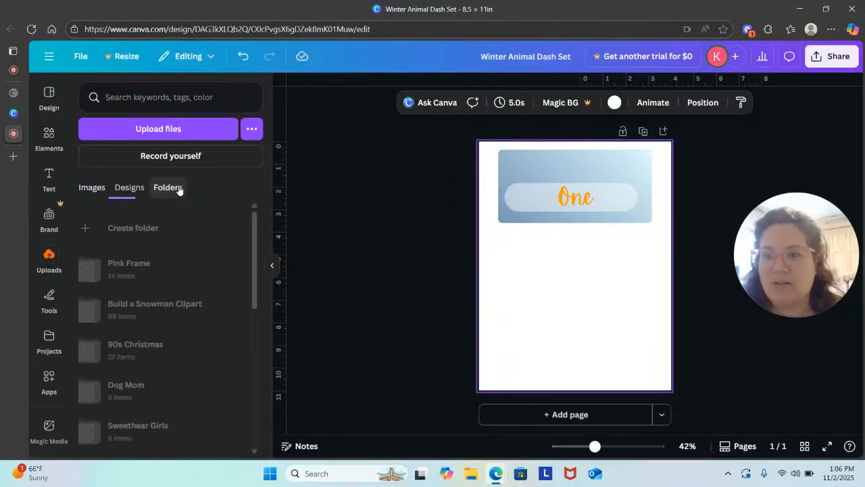
click(256, 129)
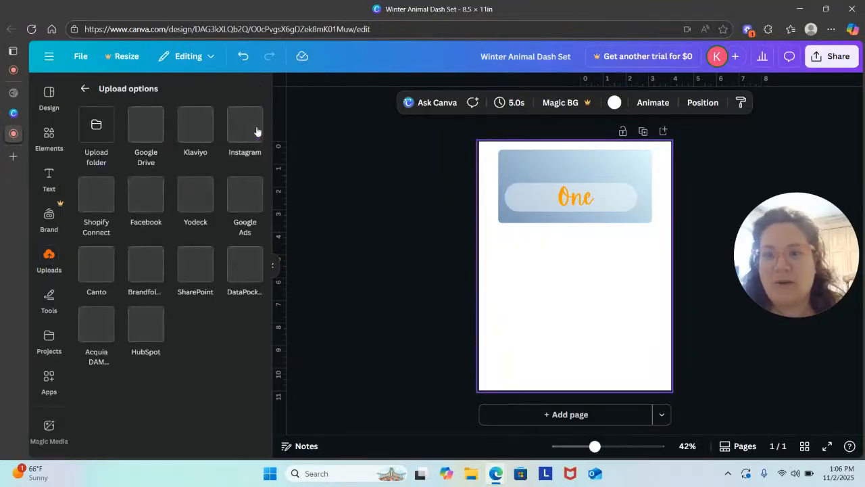
click(102, 135)
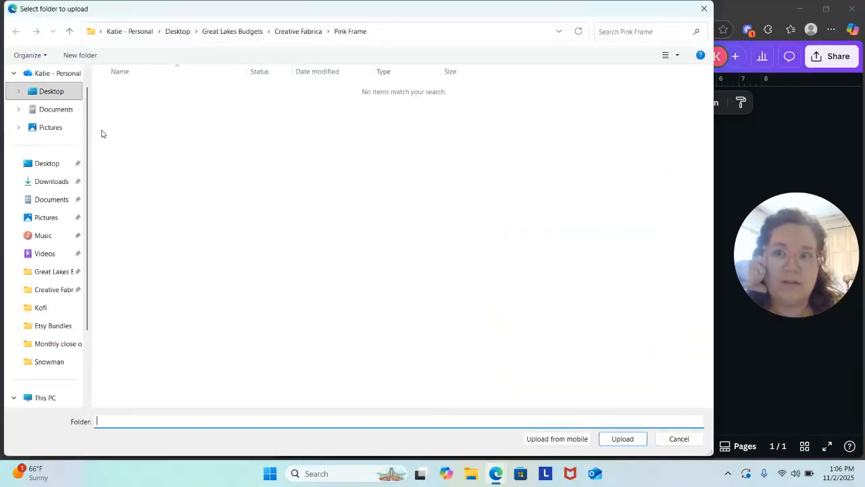
click(298, 31)
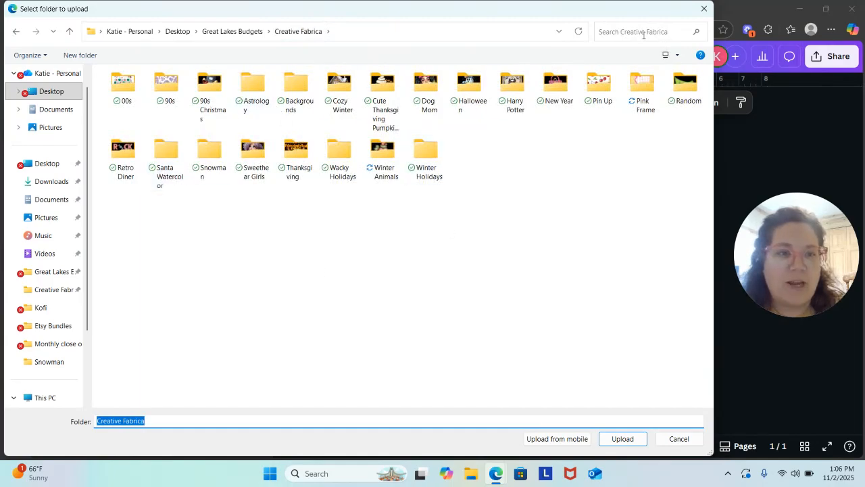
double_click(380, 155)
click(144, 95)
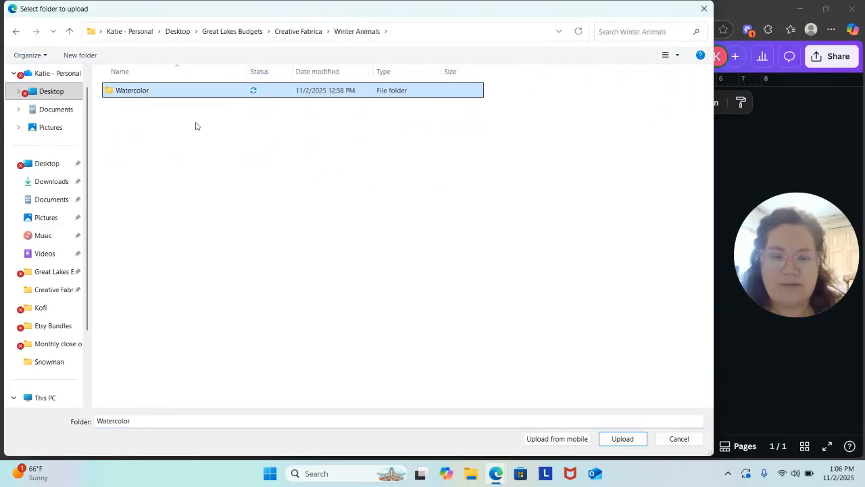
click(623, 439)
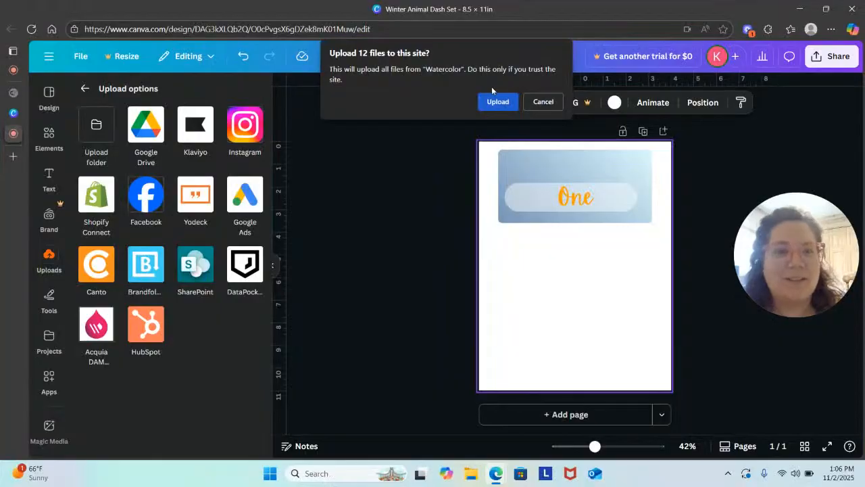
click(491, 101)
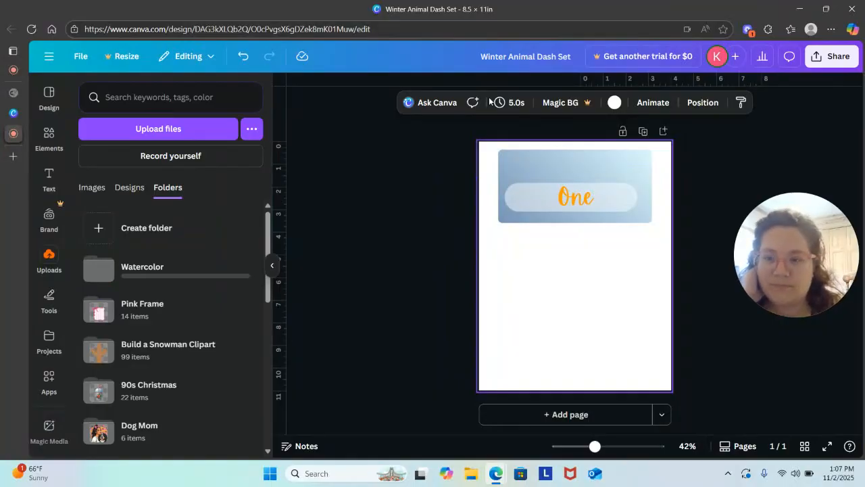
Add the hedgehog image from the uploaded Watercolor folder, shrink it to the card's height and place it at the card's left end.
click(180, 270)
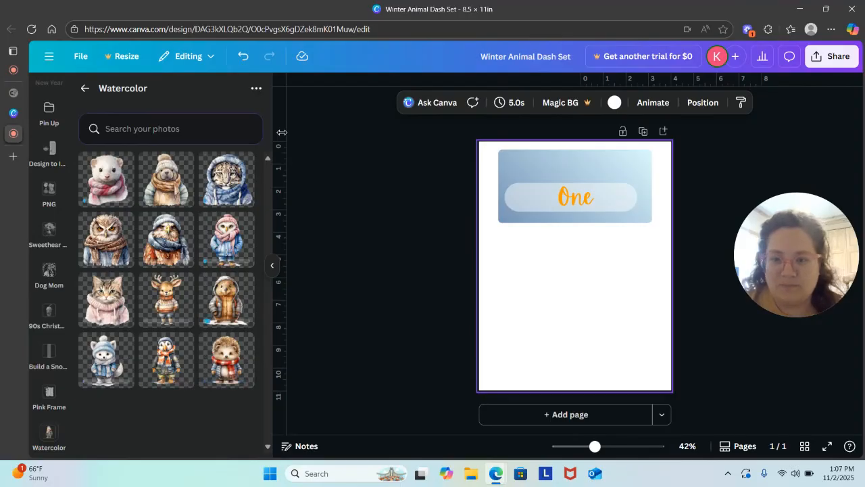
click(227, 358)
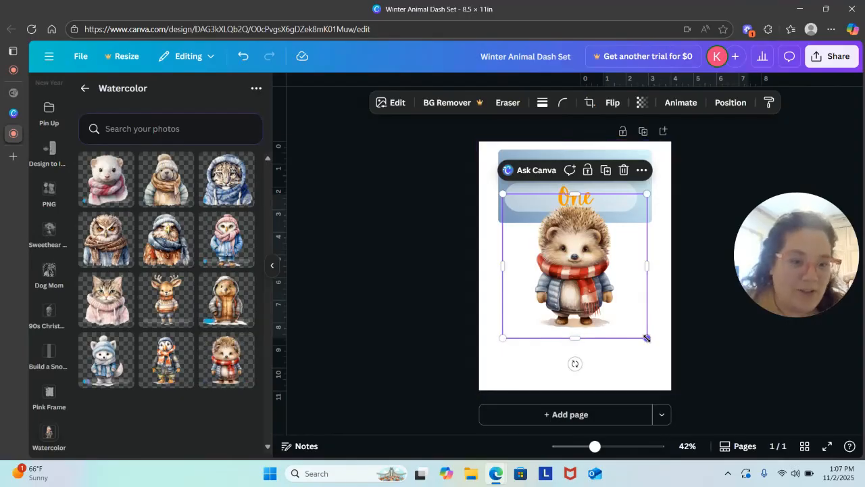
drag(647, 337, 538, 199)
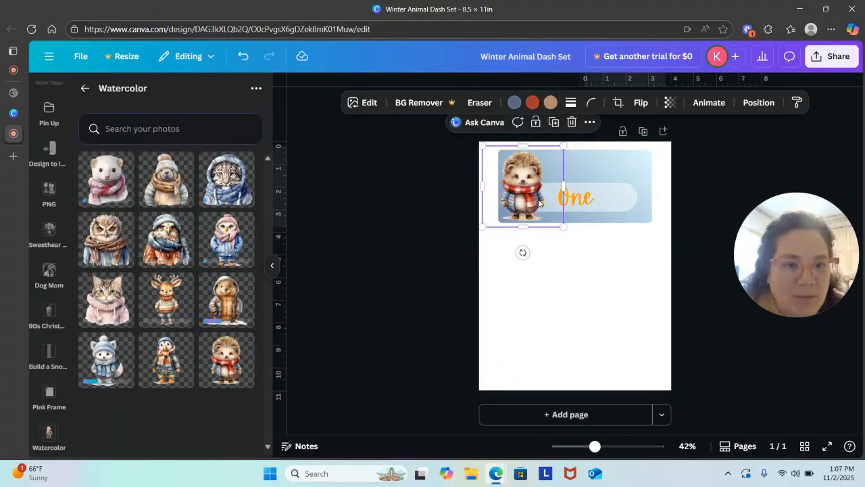
click(611, 209)
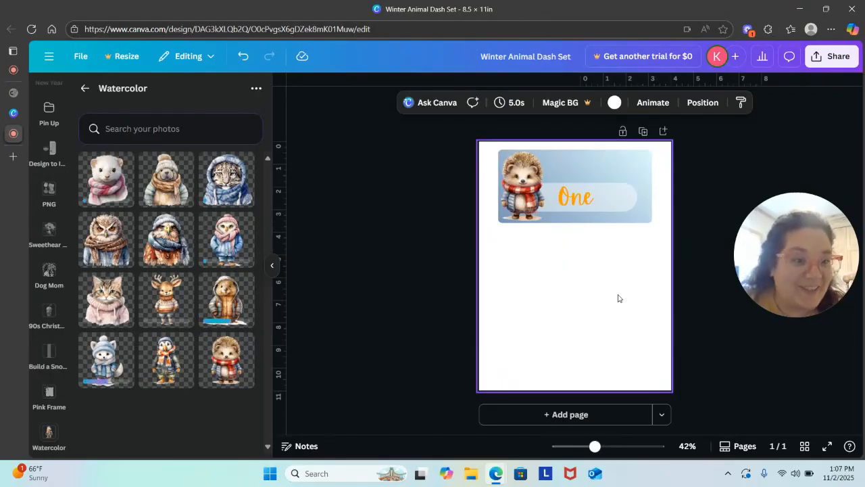
Color the word "One" with the brick red from the hedgehog's photo colors.
drag(595, 448, 607, 448)
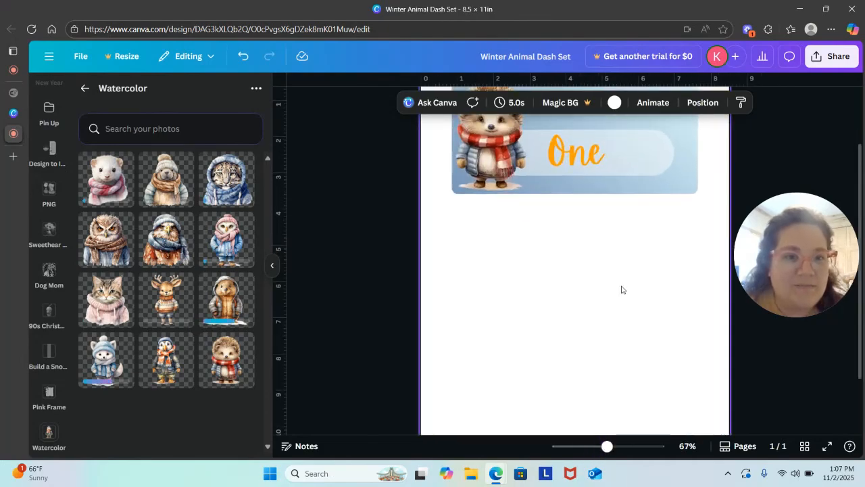
drag(860, 181, 863, 135)
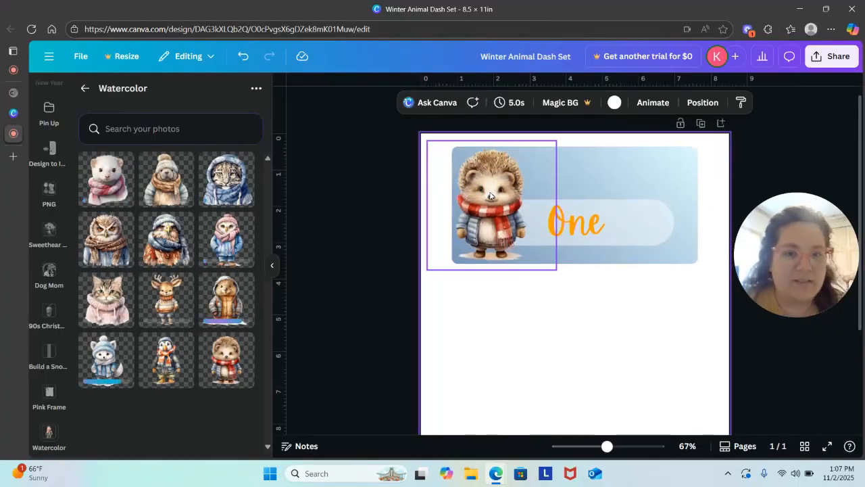
click(576, 223)
double_click(575, 223)
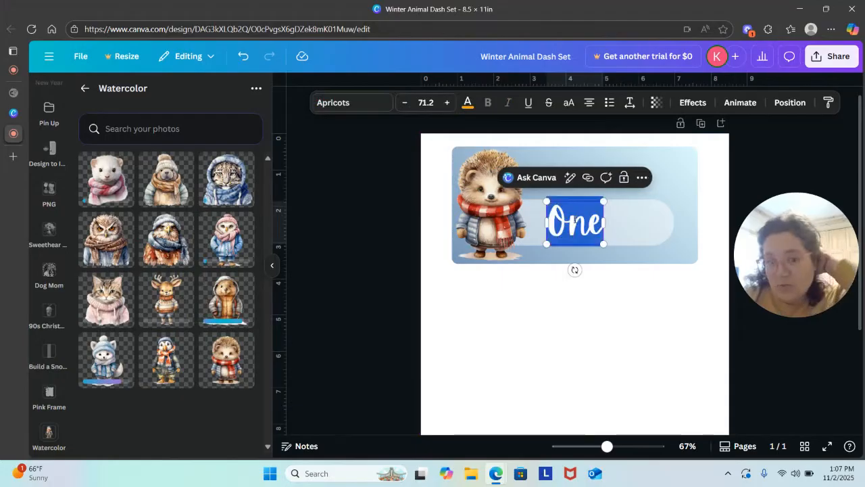
key(Escape)
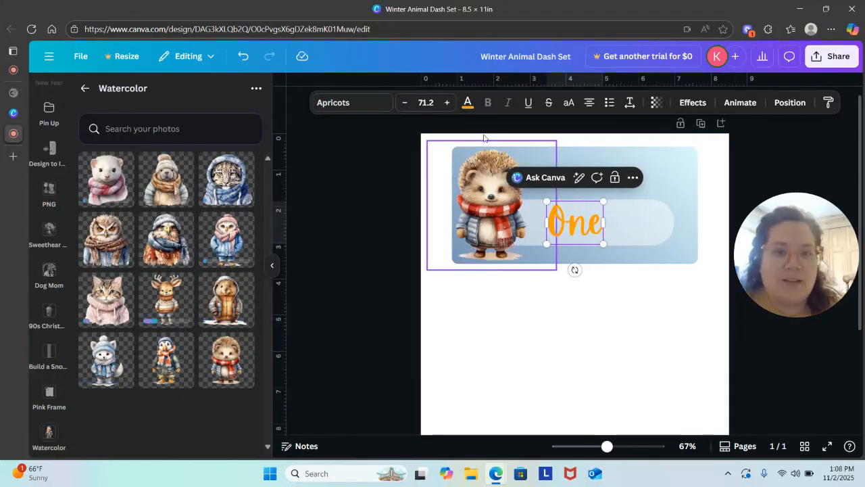
click(466, 104)
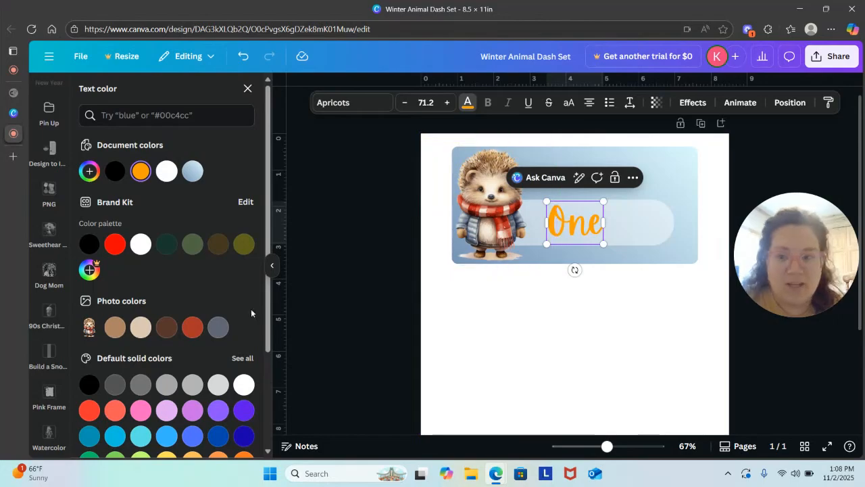
click(196, 335)
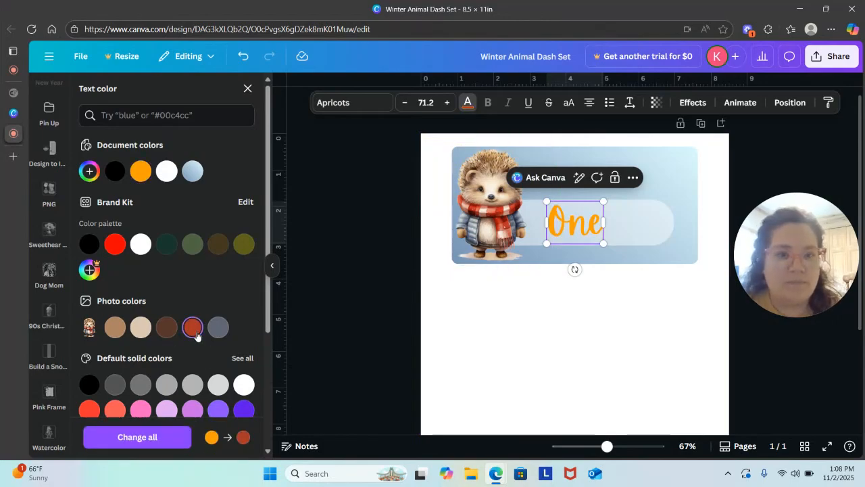
right_click(196, 336)
click(591, 230)
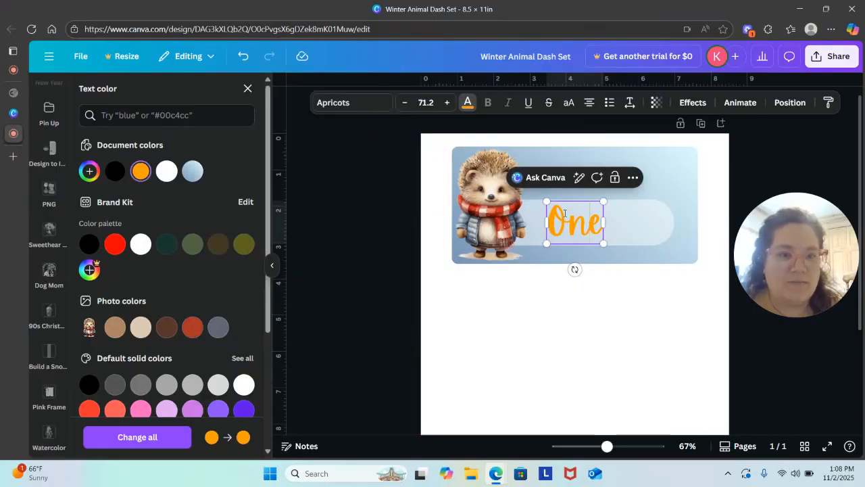
double_click(580, 224)
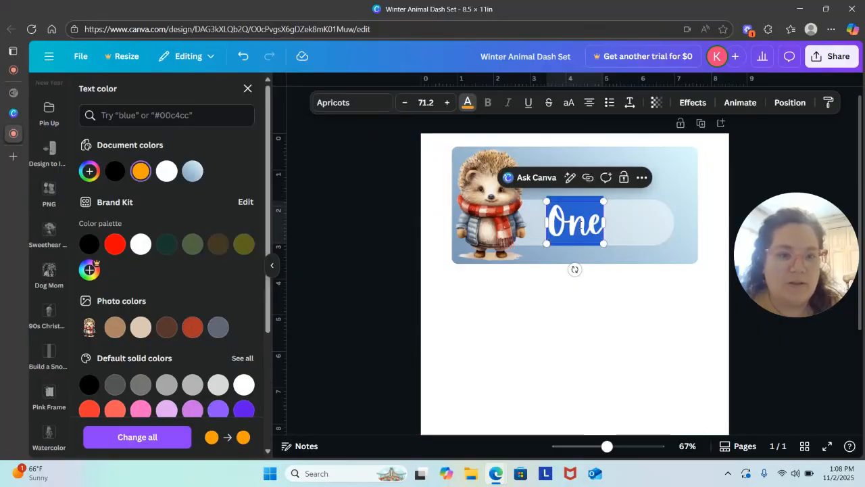
click(196, 332)
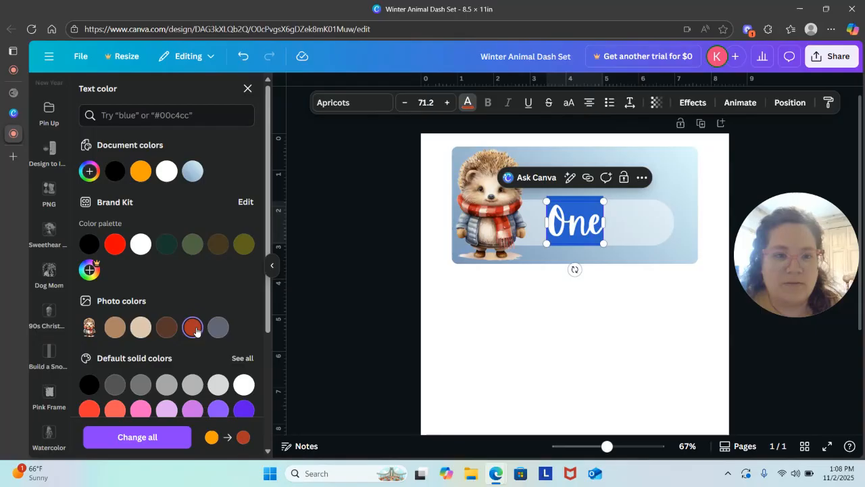
click(518, 318)
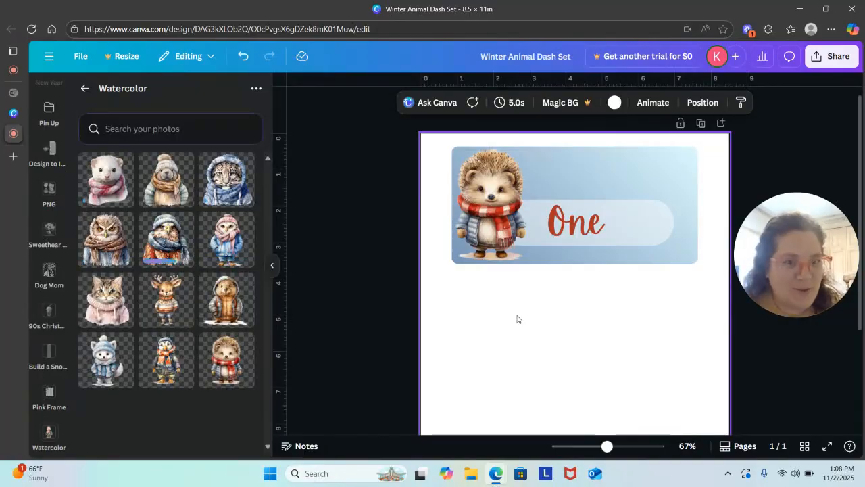
Nudge the word "One" slightly up and center it horizontally on the page, trying and undoing a vertical middle alignment.
click(496, 222)
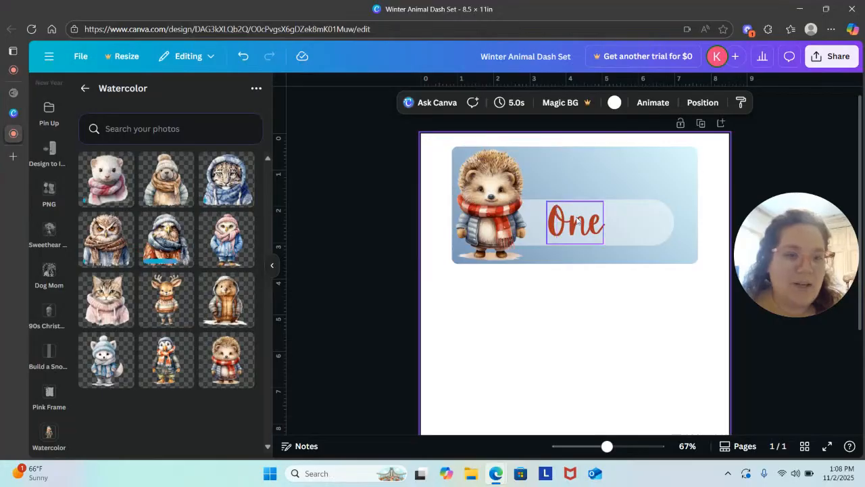
drag(576, 218, 580, 214)
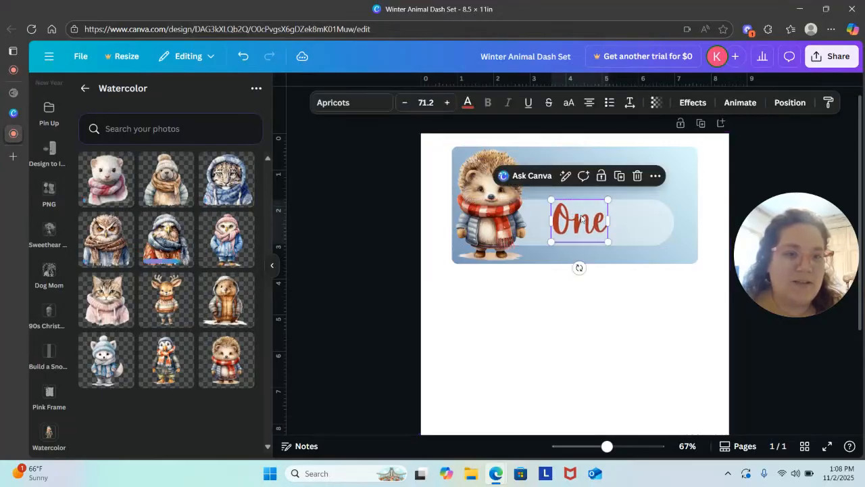
click(790, 102)
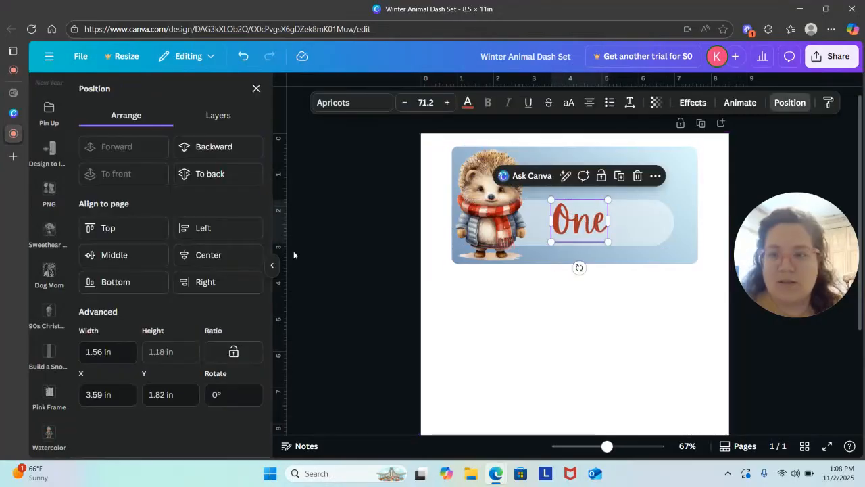
click(232, 258)
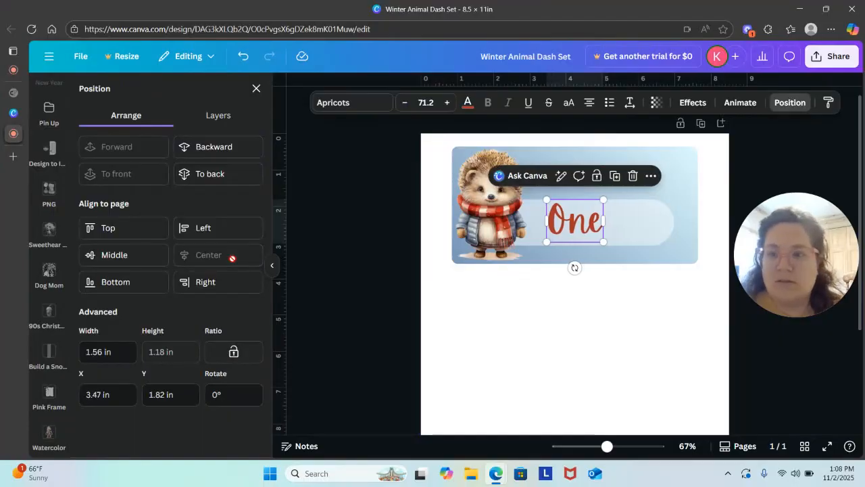
click(132, 255)
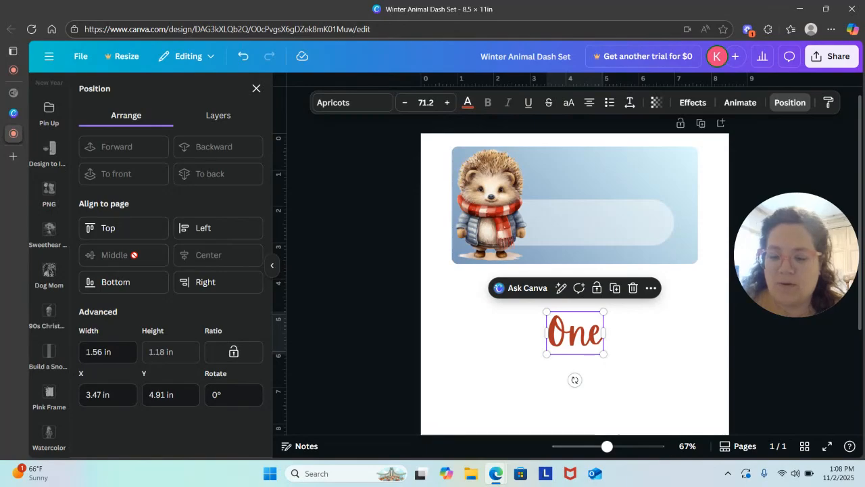
key(ctrl+z)
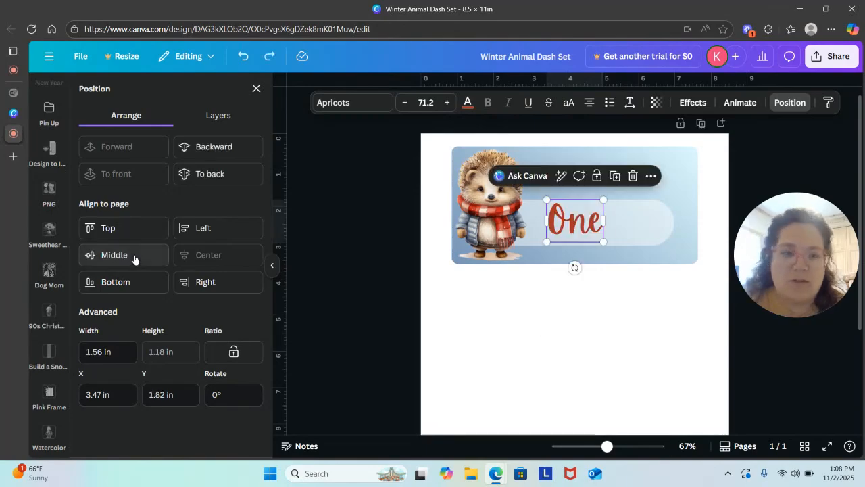
Duplicate the complete "One" card twice and stack the copies evenly below it down the page.
click(534, 330)
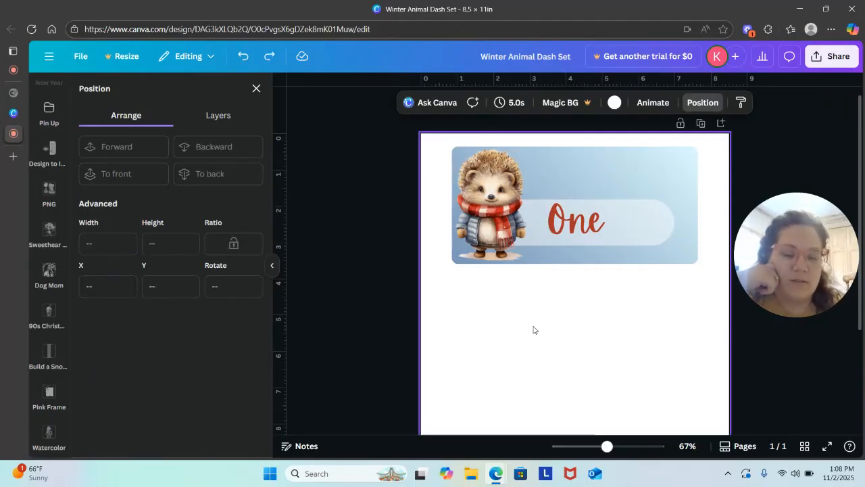
scroll(863, 143, down, 3)
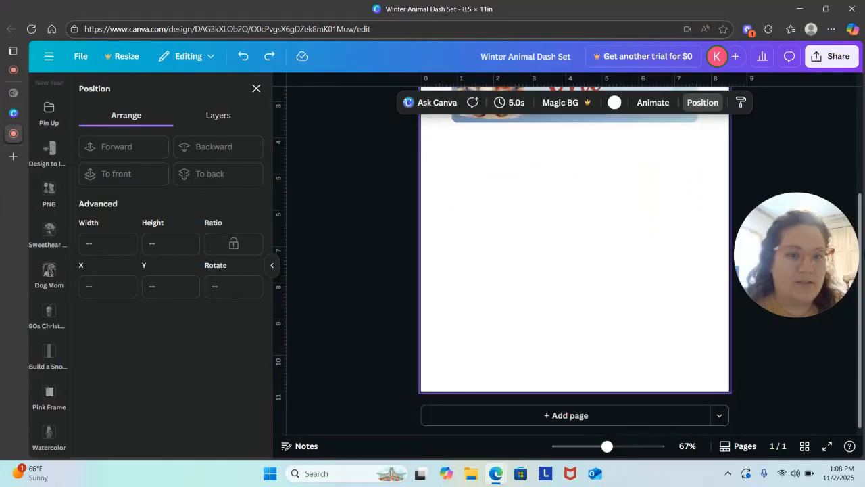
scroll(859, 136, up, 3)
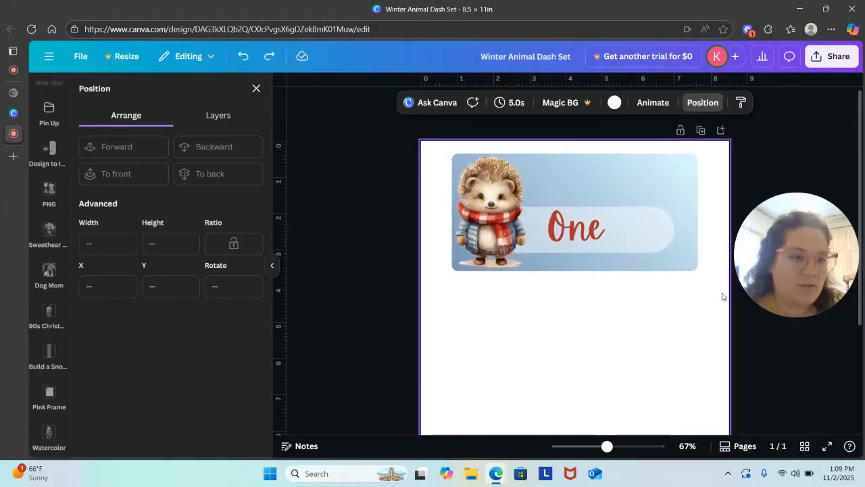
drag(722, 292, 439, 150)
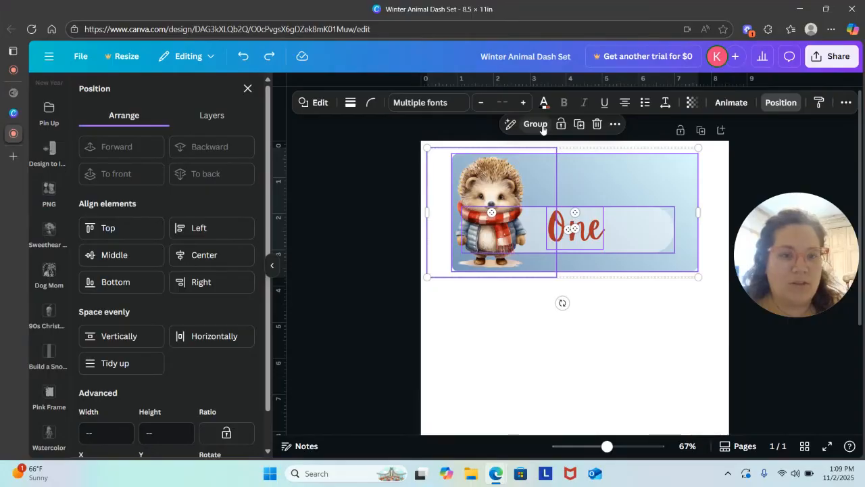
click(580, 127)
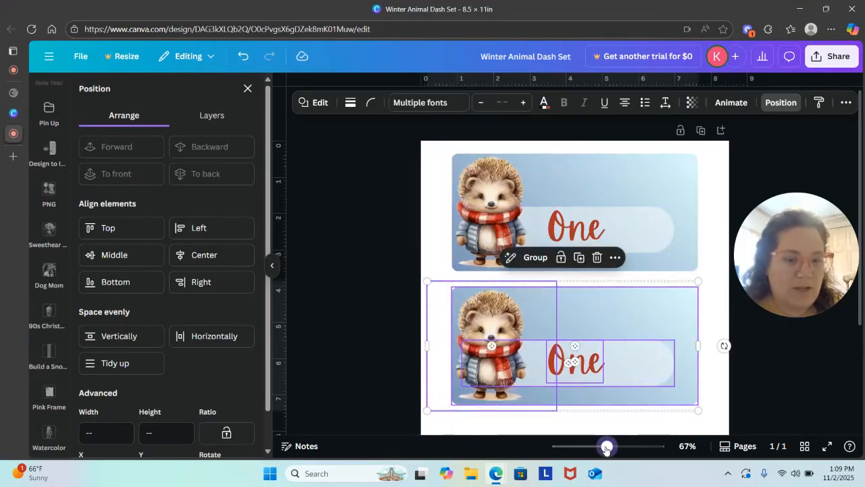
drag(607, 446, 586, 446)
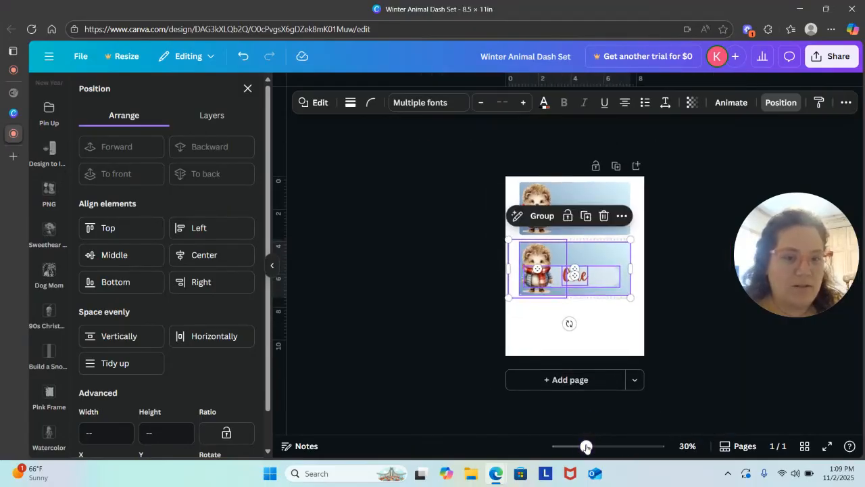
click(586, 217)
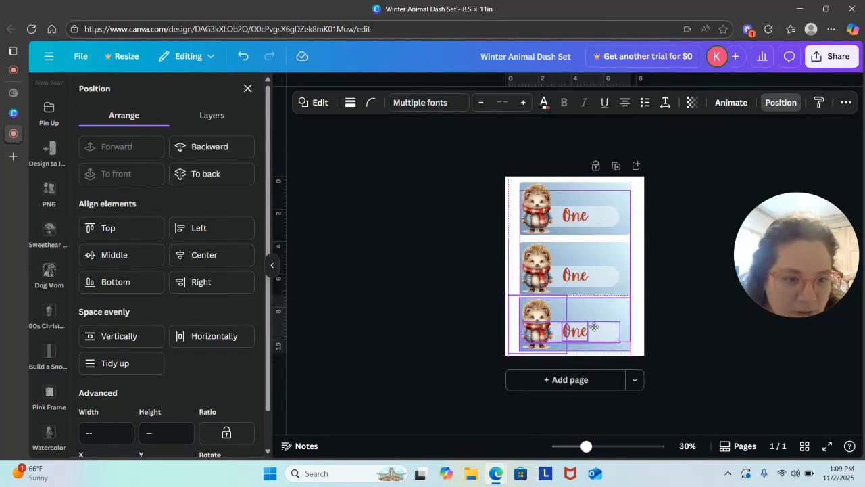
click(595, 327)
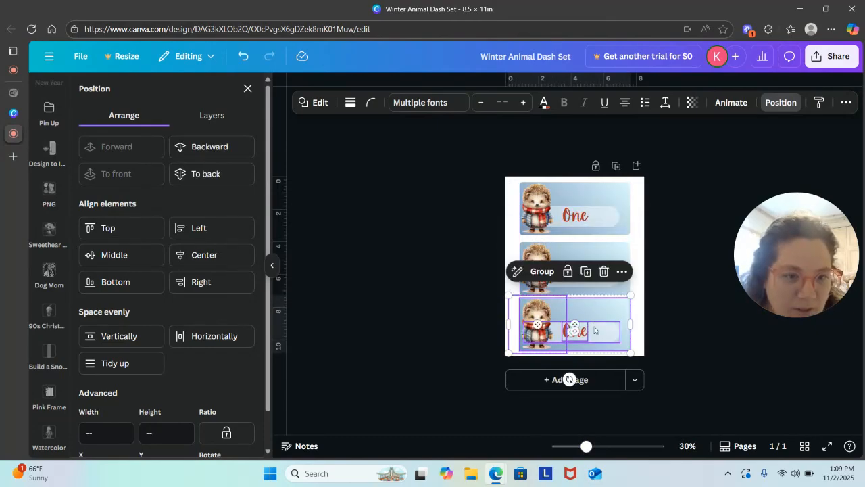
click(612, 259)
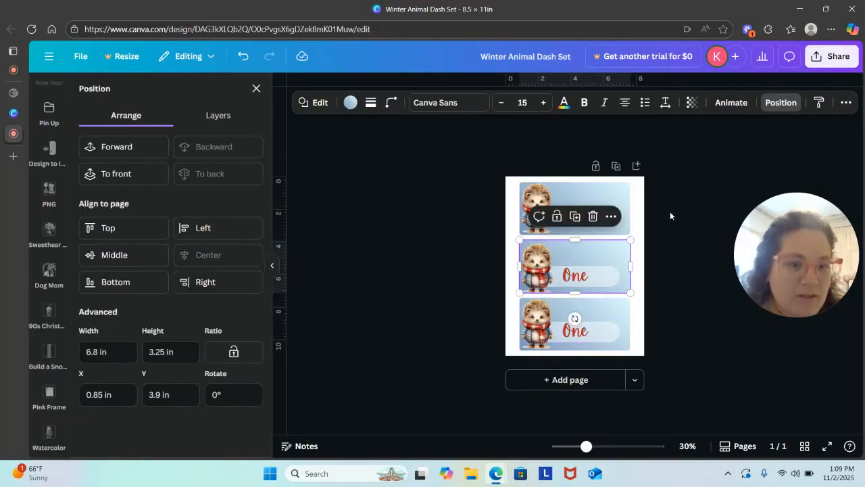
key(Escape)
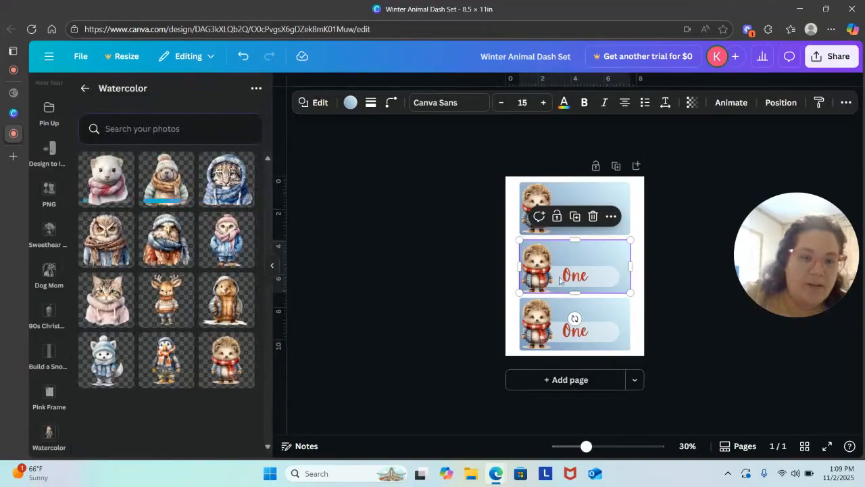
Change the word on the middle card to "Two" and the word on the bottom card to "Three".
click(579, 281)
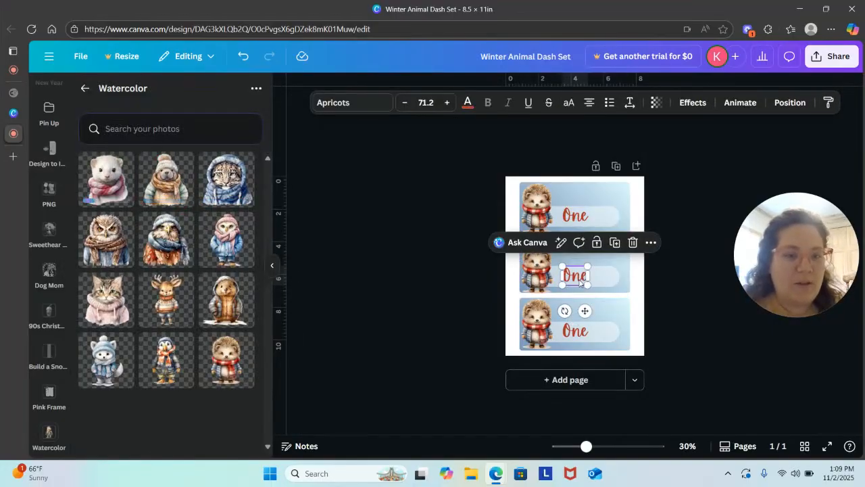
double_click(580, 283)
text(Two)
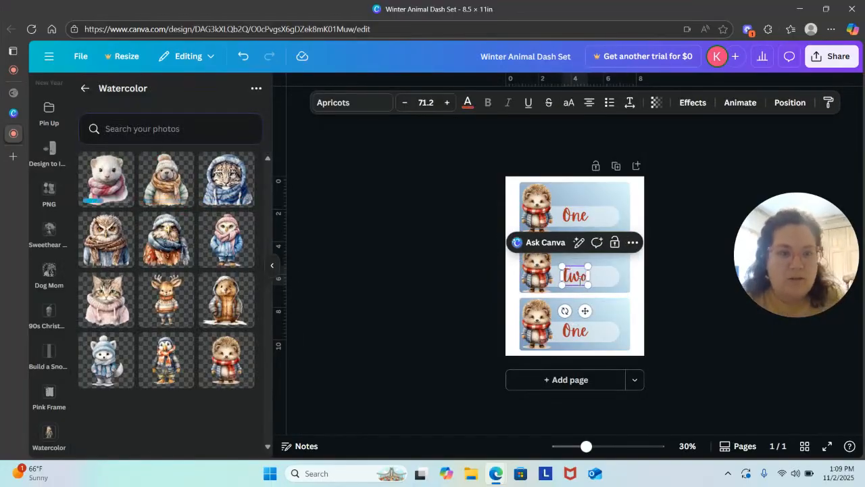
click(579, 331)
double_click(579, 332)
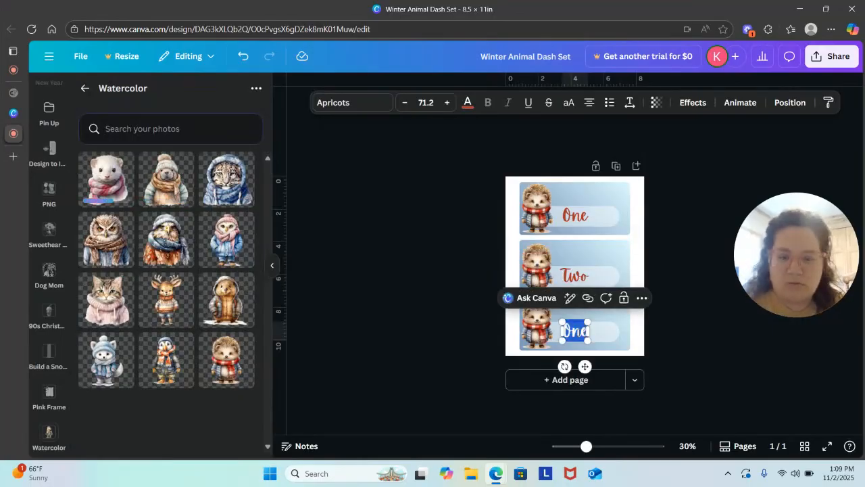
text(Three)
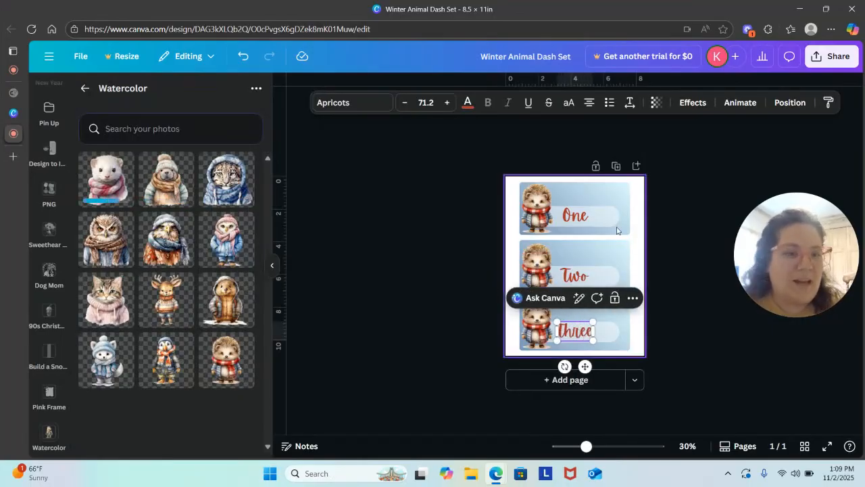
click(662, 268)
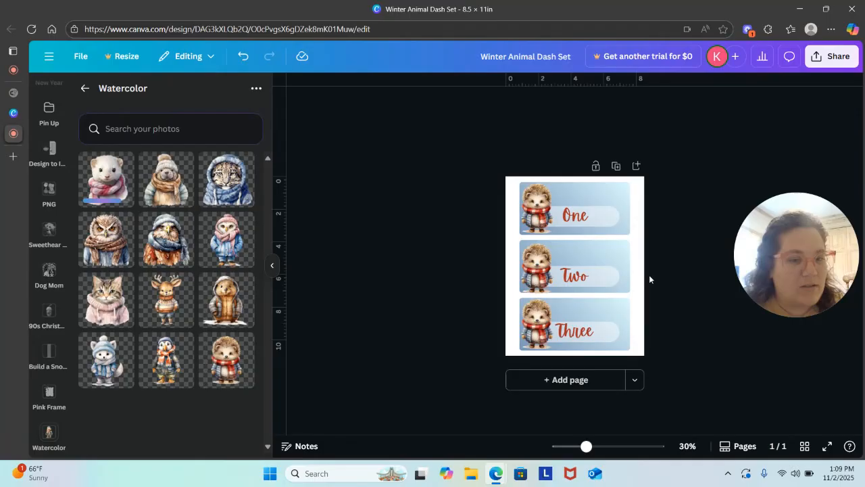
Nudge the word "Three" slightly down on its translucent label.
click(582, 335)
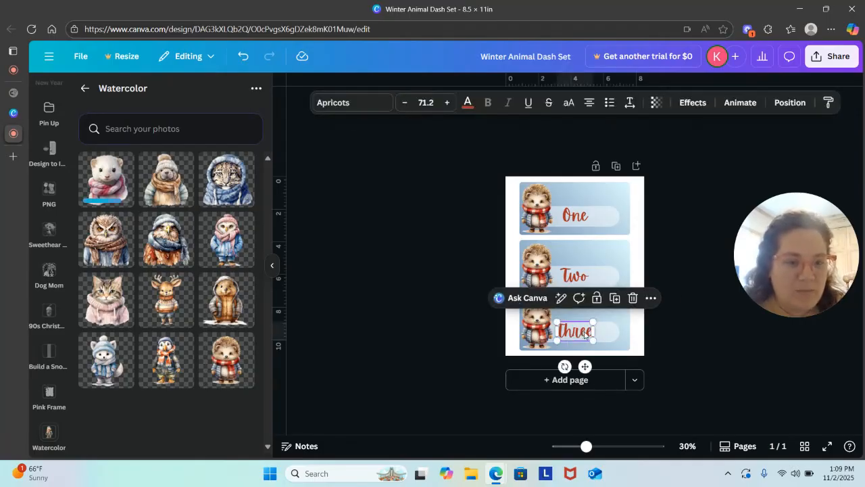
drag(586, 334, 579, 332)
click(660, 227)
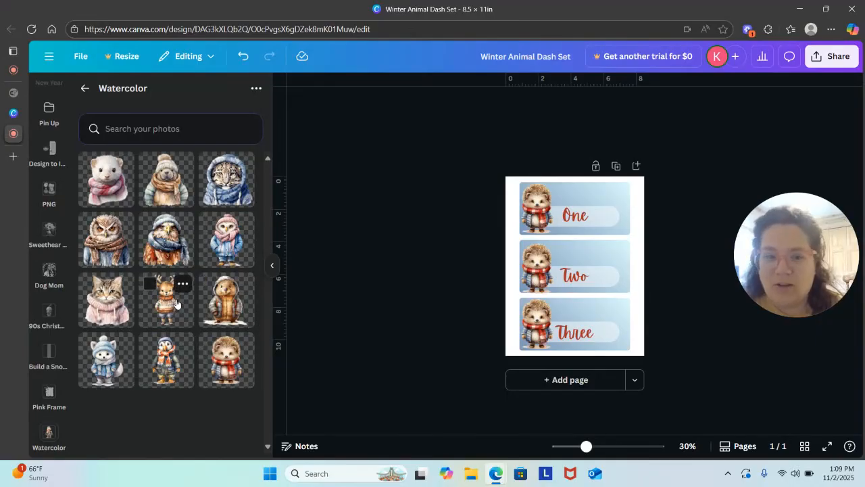
Replace the hedgehog on card Two with the reindeer and the one on card Three with the white fox.
drag(175, 304, 547, 264)
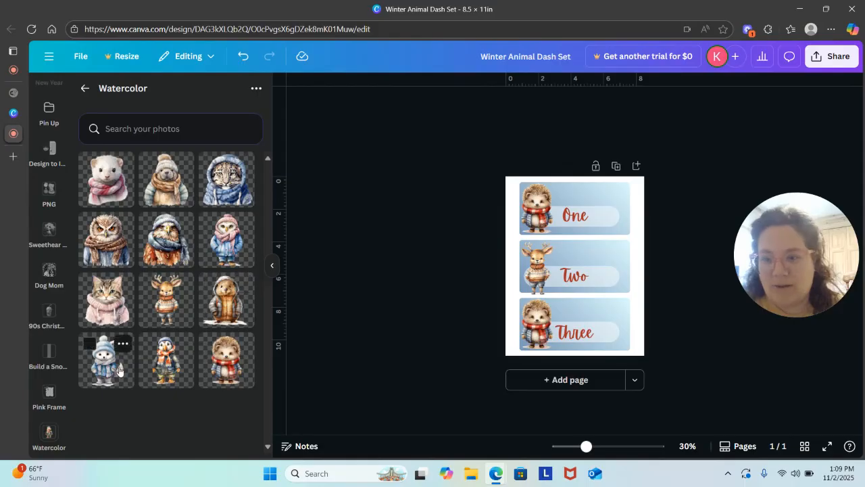
drag(115, 362, 539, 327)
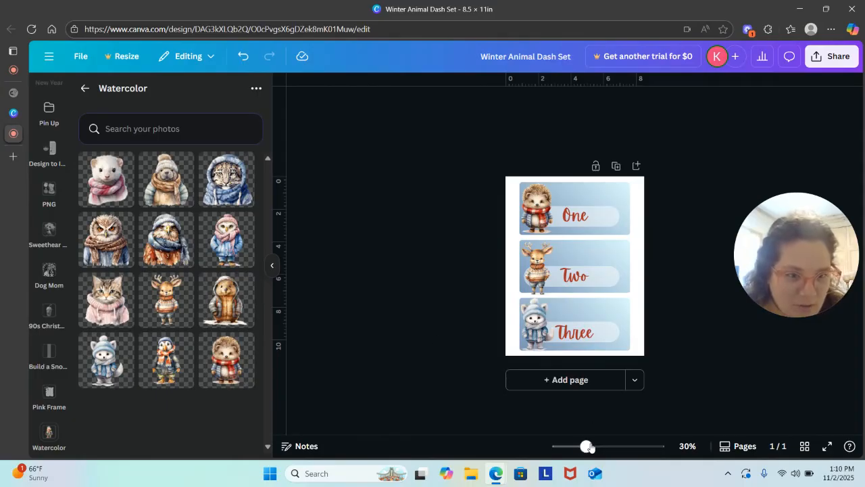
Shrink the reindeer image to the height of card Two and position it at the card's left end.
drag(587, 446, 612, 446)
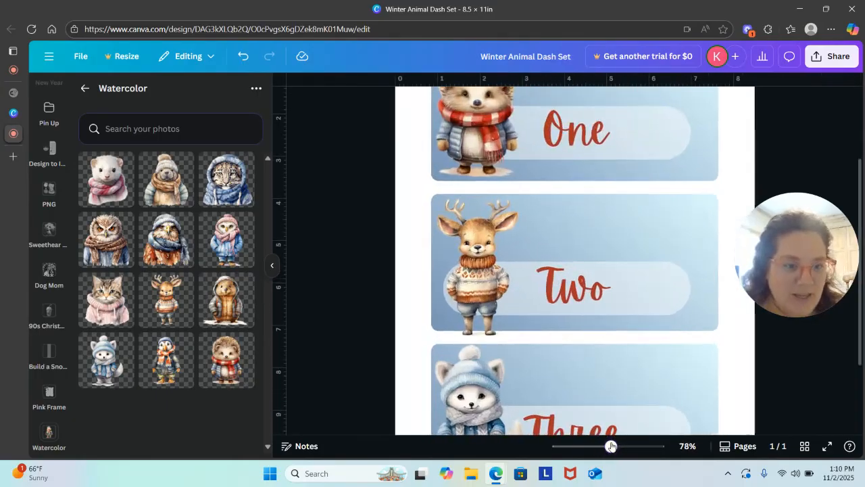
click(459, 262)
drag(457, 257, 443, 251)
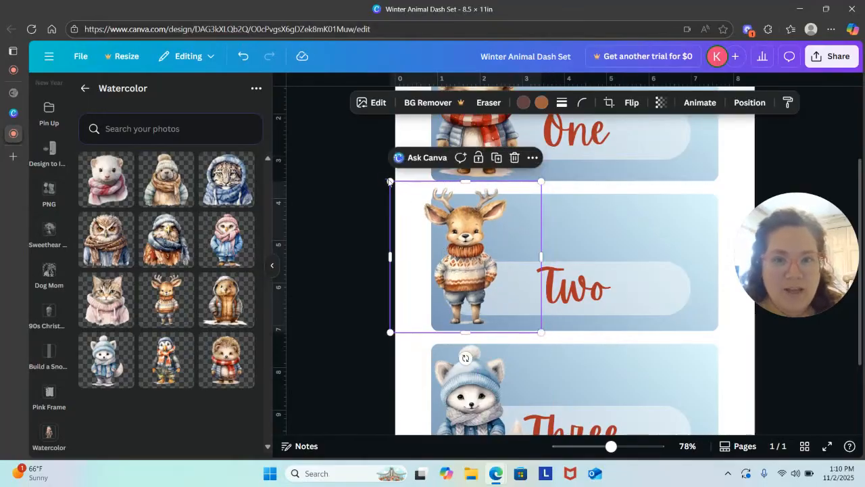
click(388, 179)
click(463, 220)
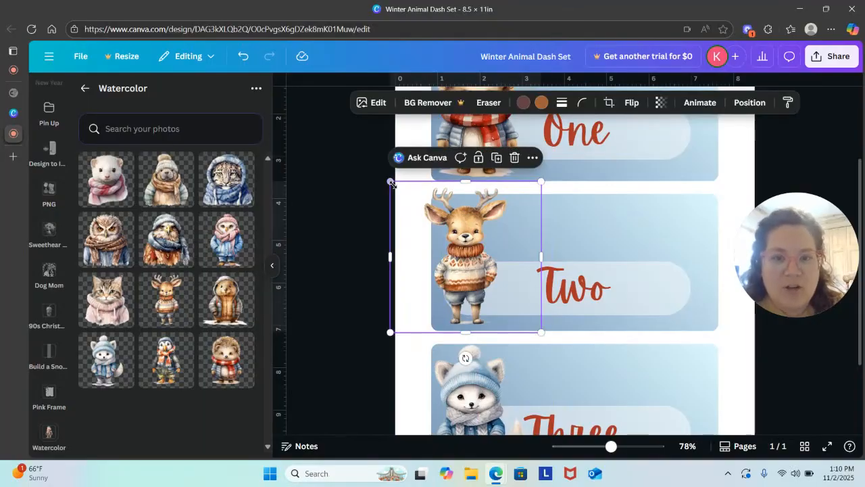
drag(391, 183, 408, 197)
mouse_move(500, 247)
mouse_down()
mouse_move(491, 246)
mouse_move(503, 243)
mouse_up()
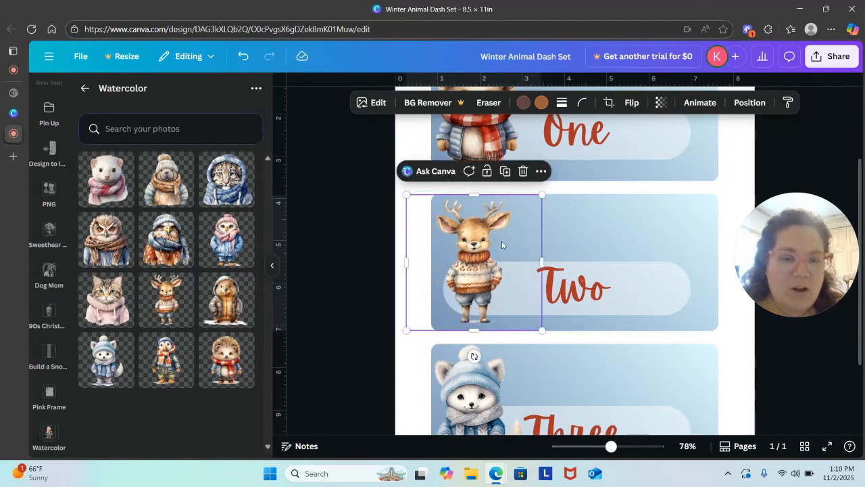
click(767, 160)
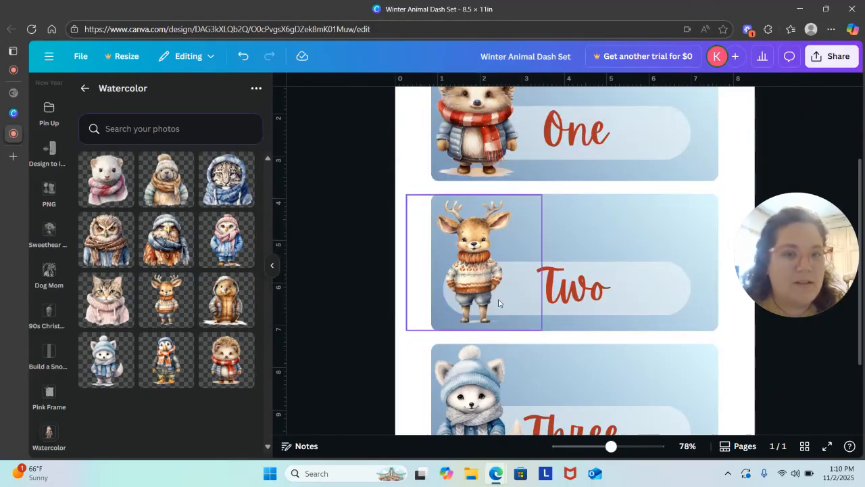
Enlarge the reindeer and lower its feet to card Two's bottom edge, trying and undoing a move up and to the right.
click(501, 217)
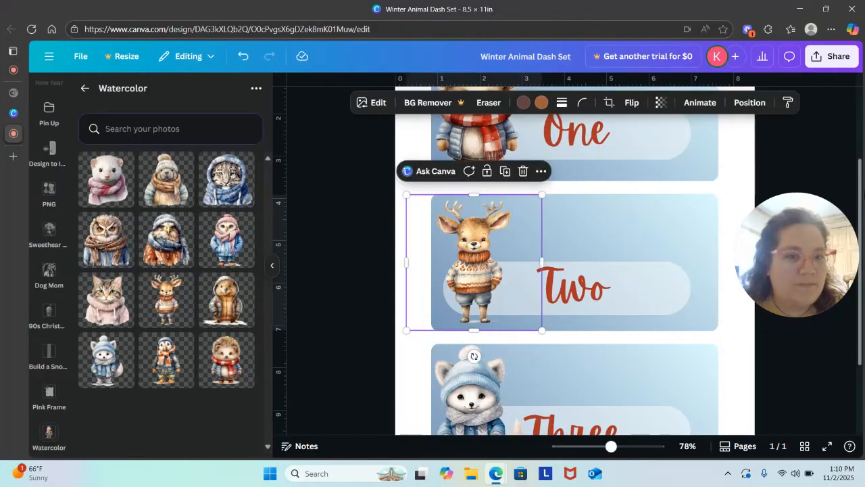
drag(543, 196, 553, 194)
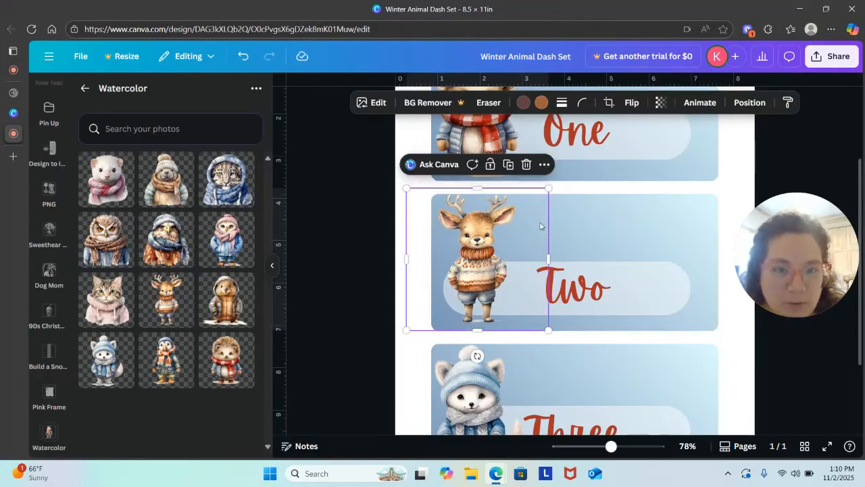
mouse_move(540, 222)
mouse_down()
mouse_move(536, 231)
mouse_move(553, 221)
mouse_move(544, 233)
mouse_move(527, 232)
mouse_move(538, 232)
mouse_up()
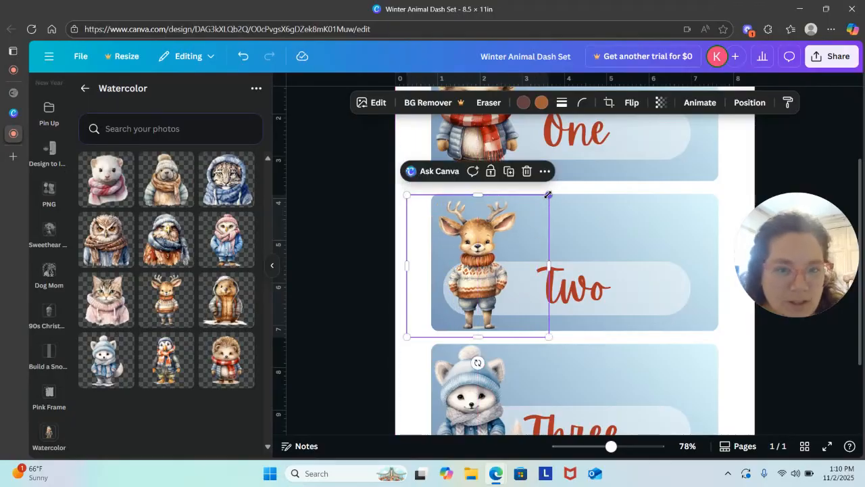
drag(547, 195, 562, 197)
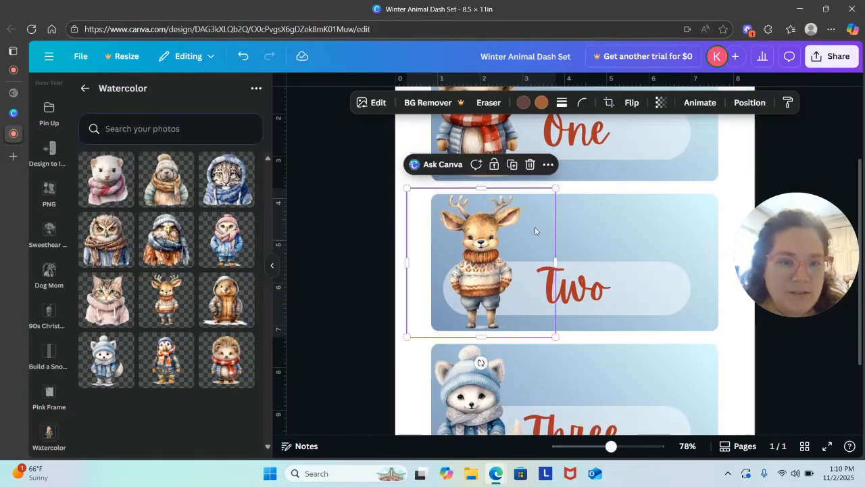
drag(535, 231, 550, 217)
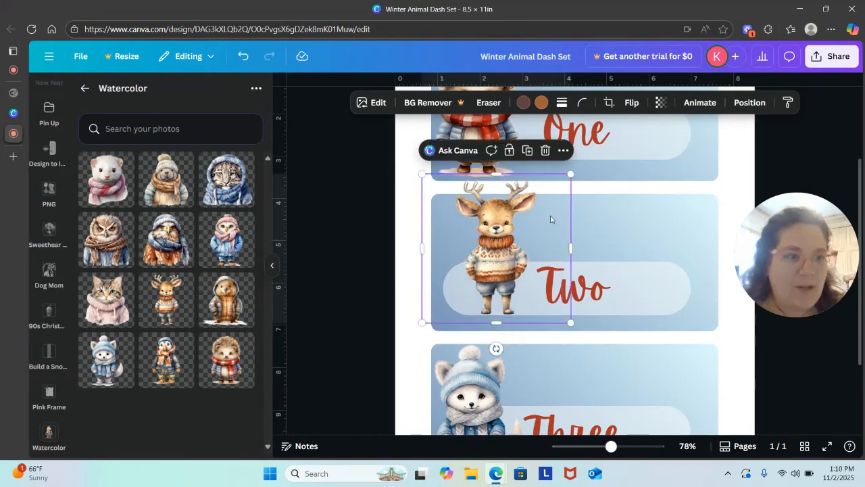
key(ctrl+z)
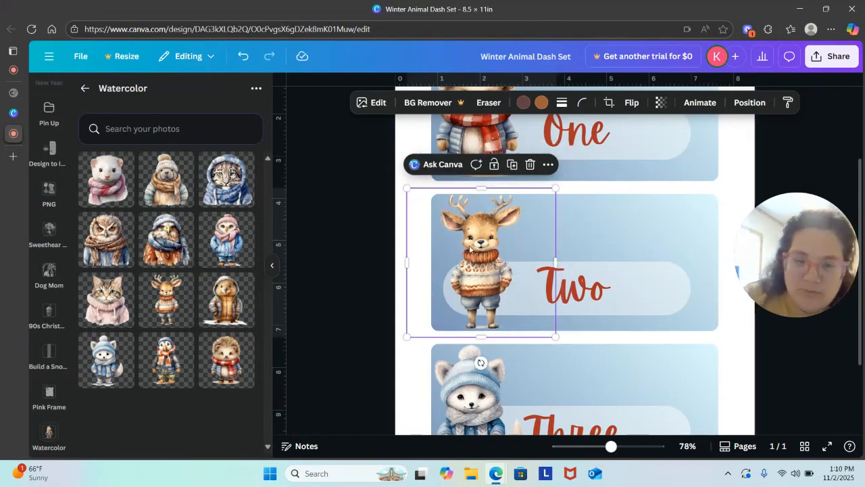
click(854, 138)
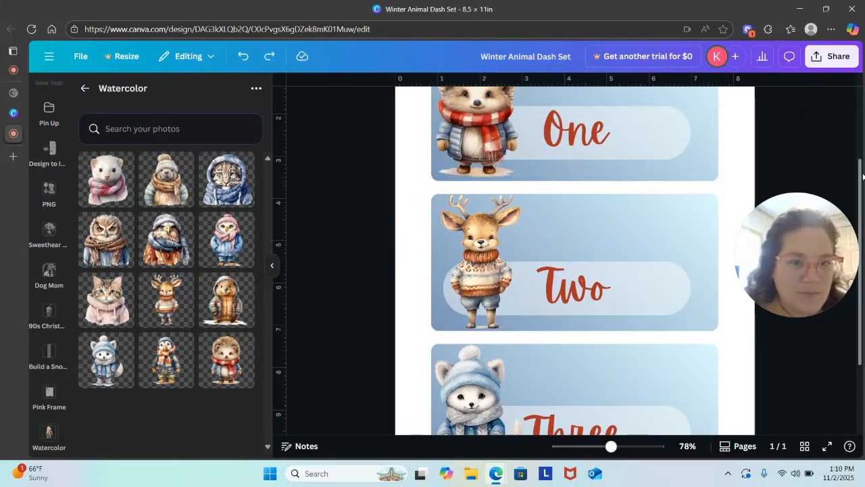
Shrink the reindeer very slightly so its antlers stay inside card Two's top edge.
click(503, 226)
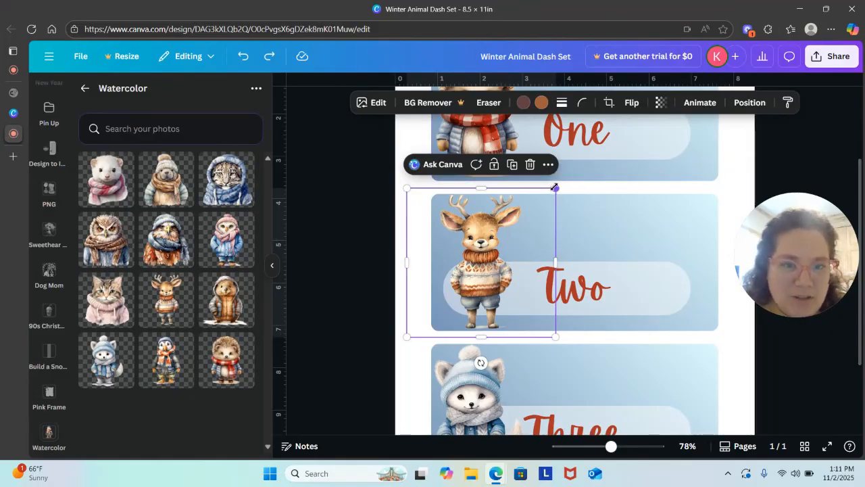
drag(554, 188, 553, 190)
click(811, 137)
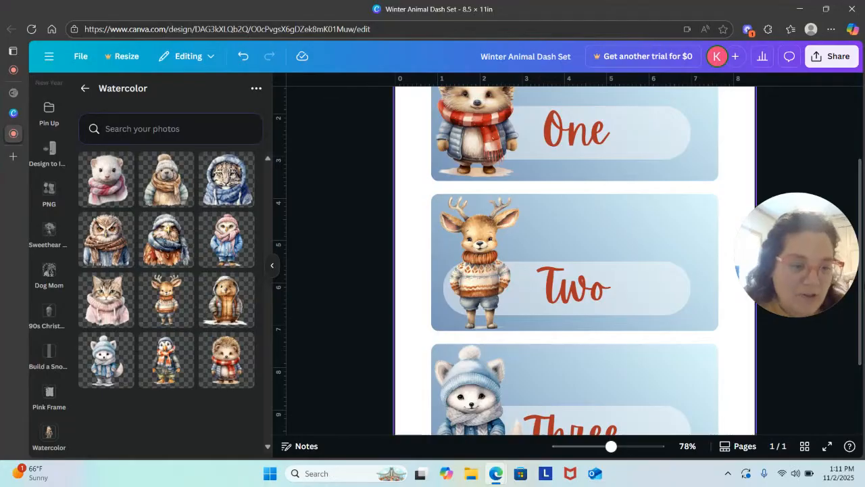
Nudge the white fox slightly up and to the right on card Three and shrink it a little to fit inside the card.
scroll(651, 266, down, 2)
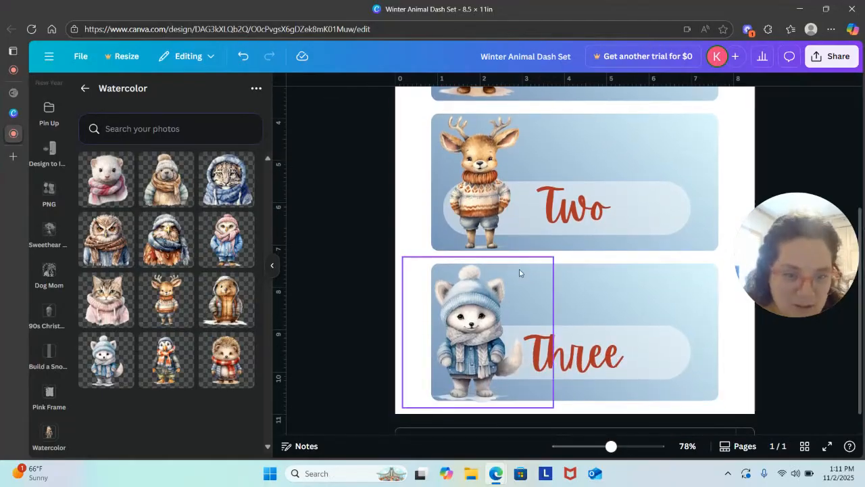
click(494, 315)
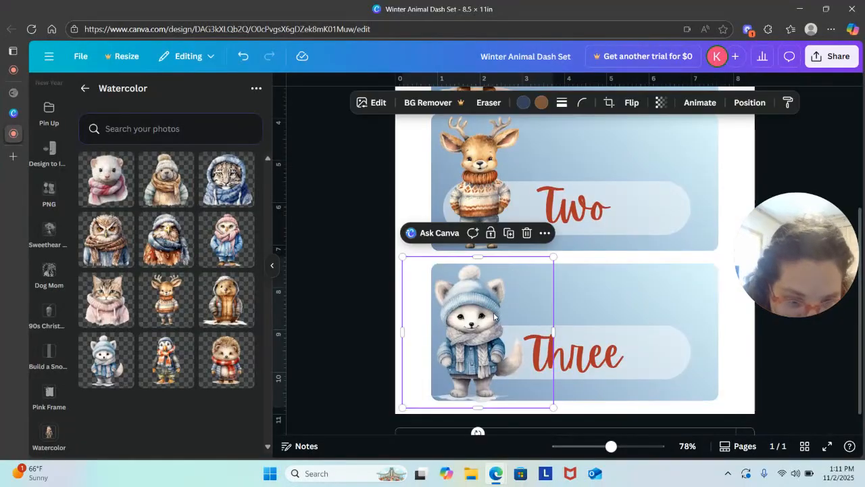
drag(493, 314, 497, 312)
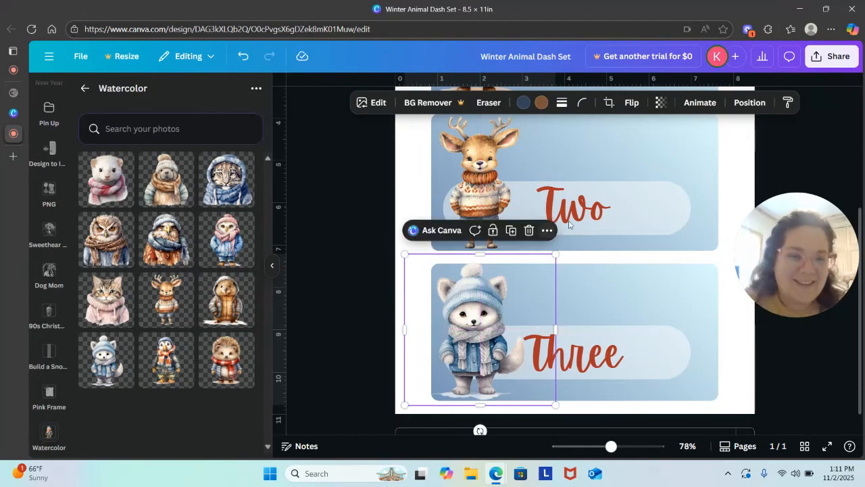
drag(554, 254, 552, 257)
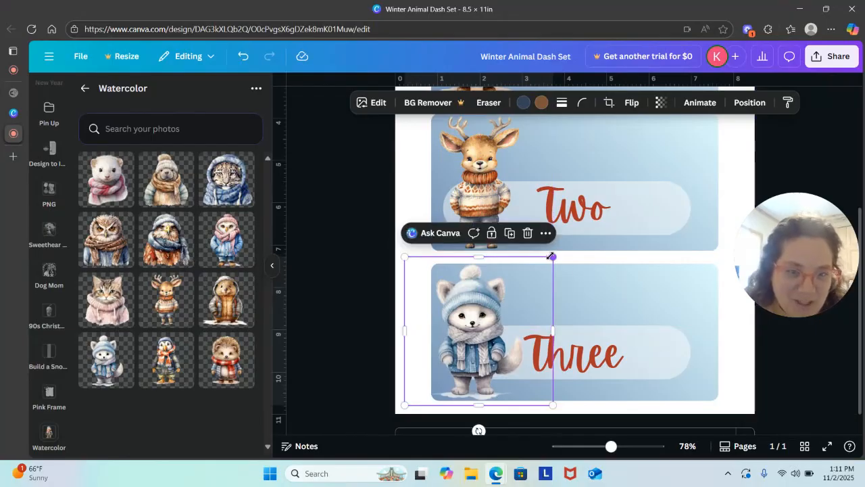
scroll(859, 216, down, 1)
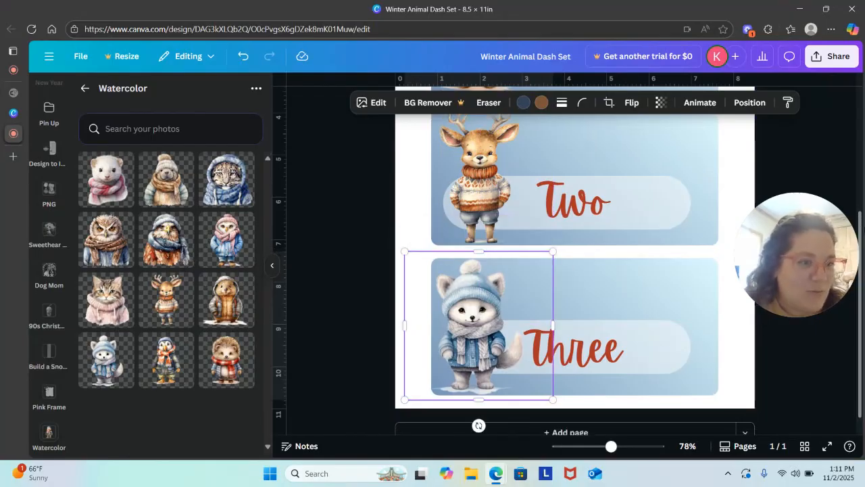
drag(610, 446, 621, 448)
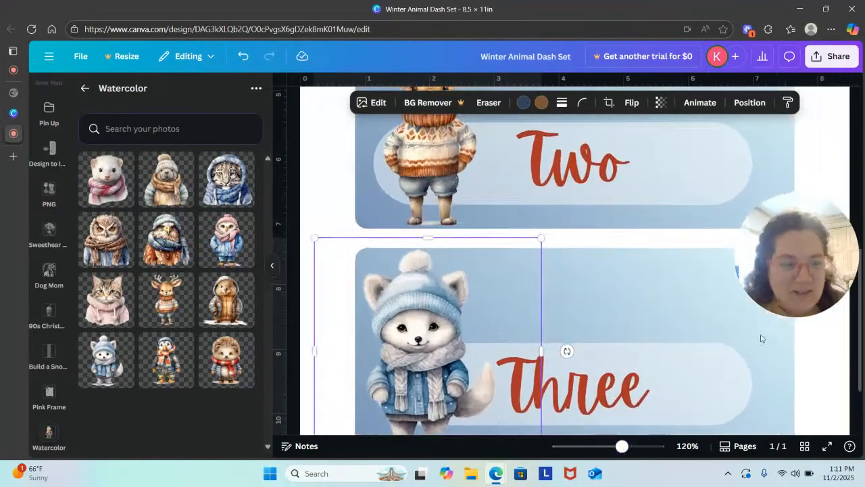
scroll(860, 327, down, 1)
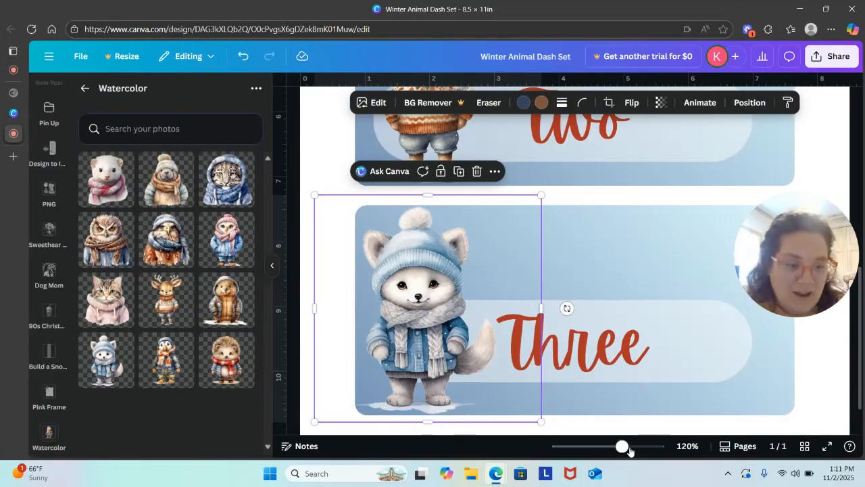
Duplicate the finished page with cards One, Two and Three as a second page.
drag(622, 446, 580, 446)
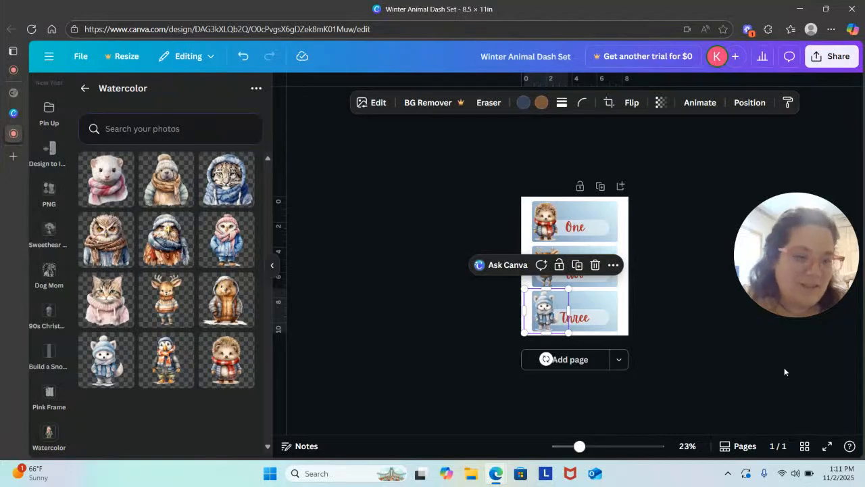
click(701, 370)
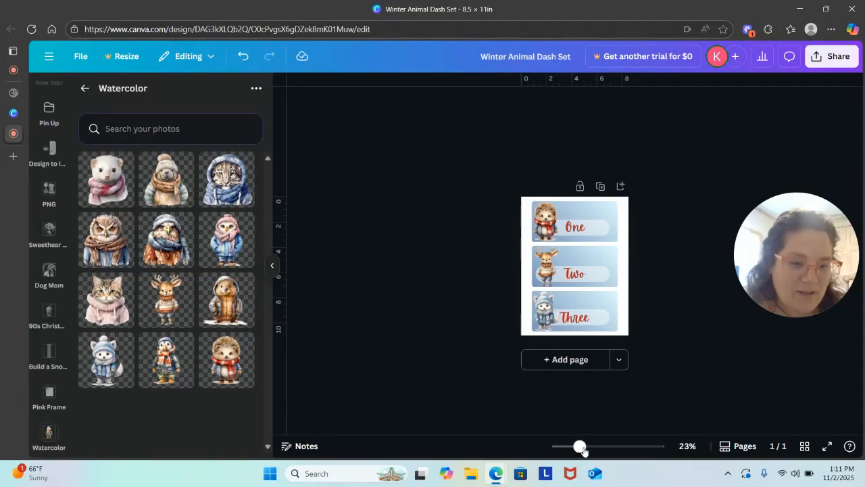
drag(584, 452, 592, 446)
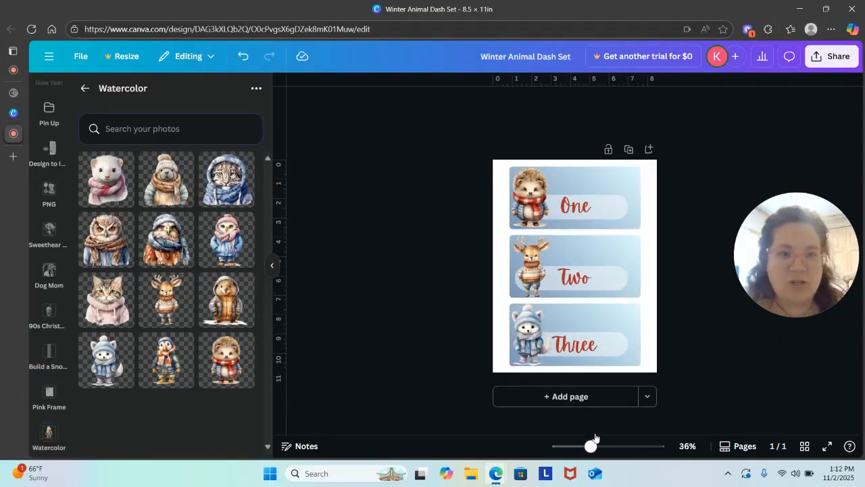
click(629, 149)
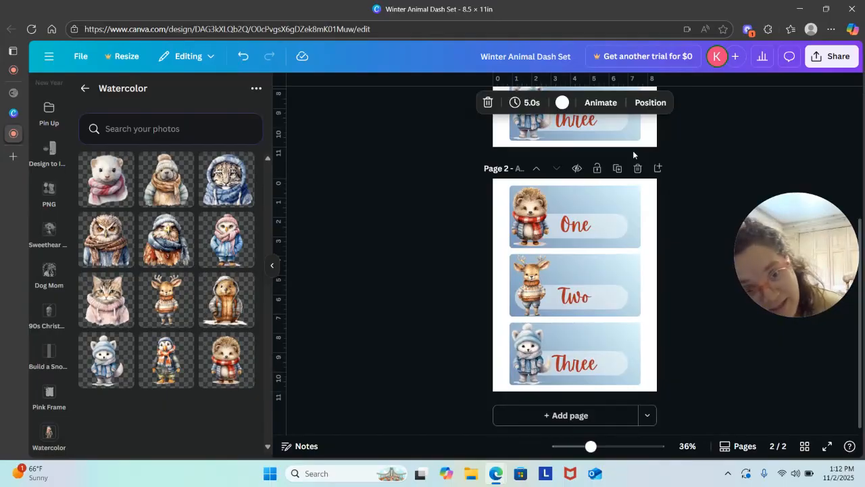
Change the label texts on the three cards of page 2 to Four, Five and Six.
double_click(586, 234)
text(Four)
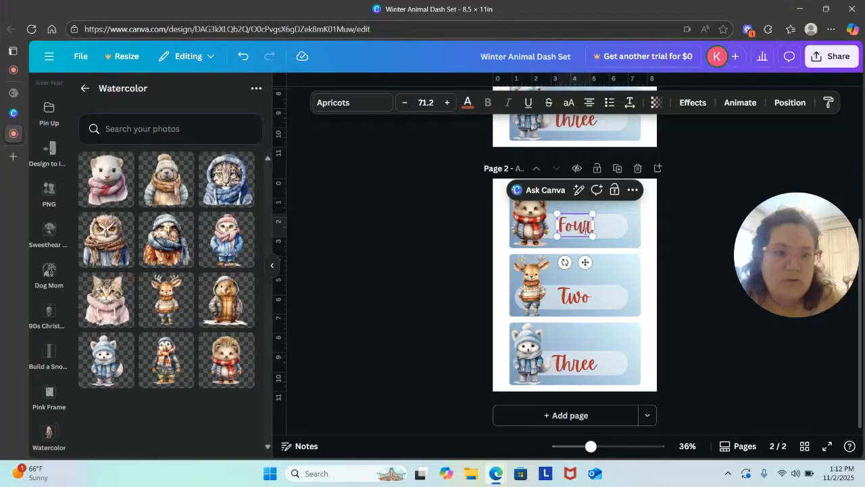
double_click(575, 296)
key(BackSpace)
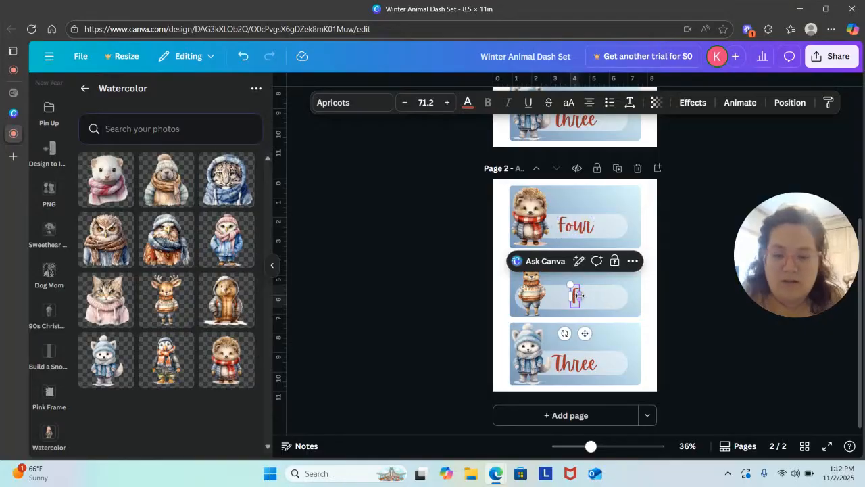
text(Five)
click(570, 374)
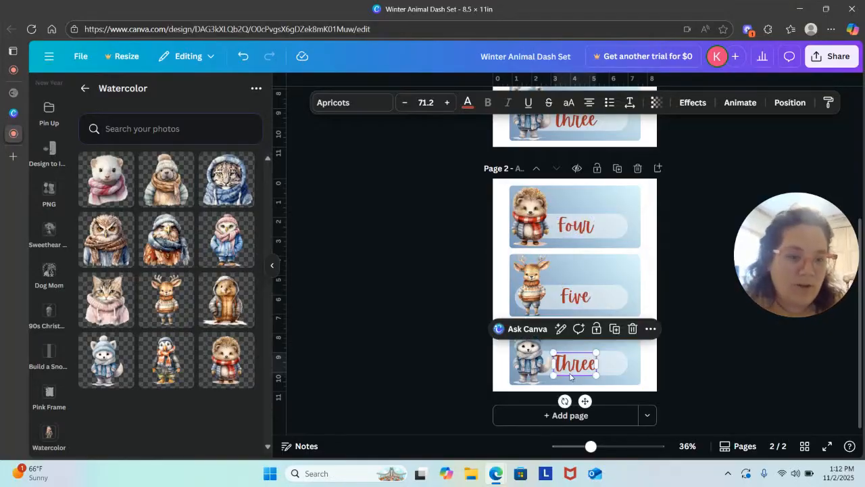
double_click(570, 374)
text(Six)
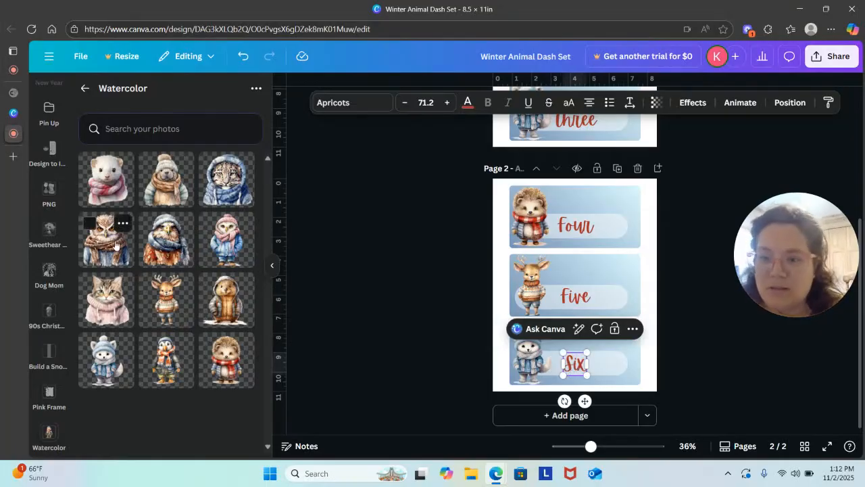
Replace the animals on page 2 with the brown-scarfed owl on card Four, the seal in a knit hat on Five and the puffin on Six.
drag(106, 239, 549, 226)
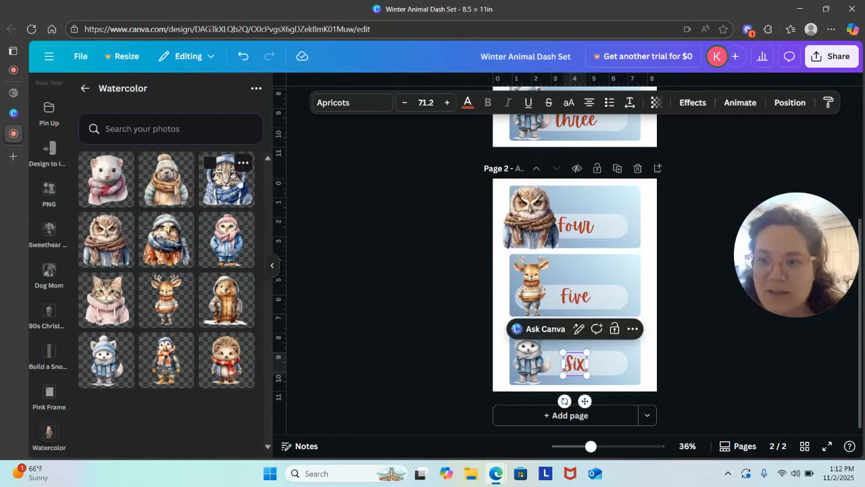
drag(168, 186, 535, 294)
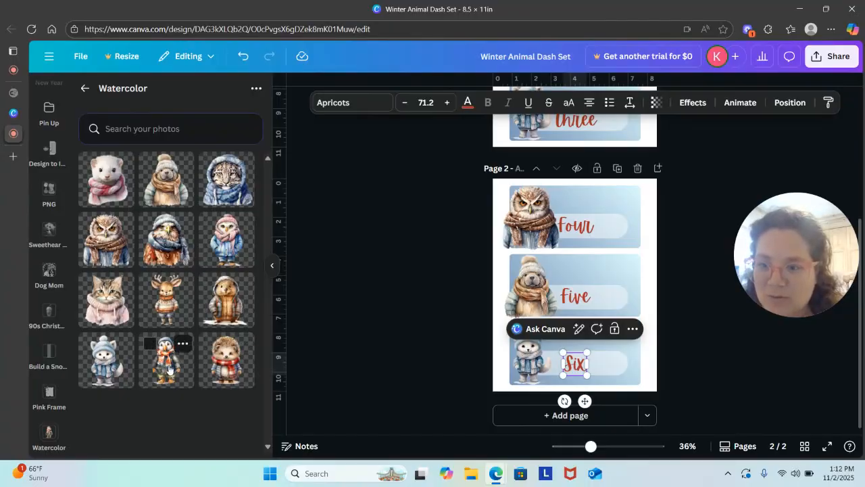
click(169, 370)
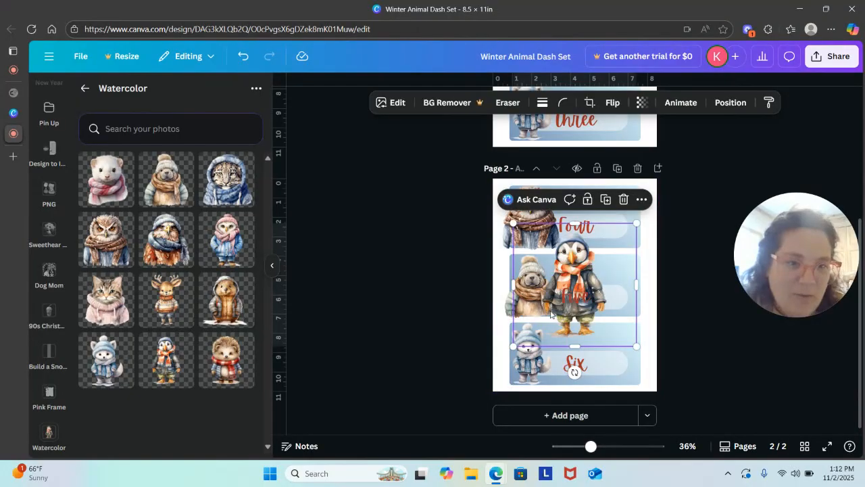
key(ctrl+z)
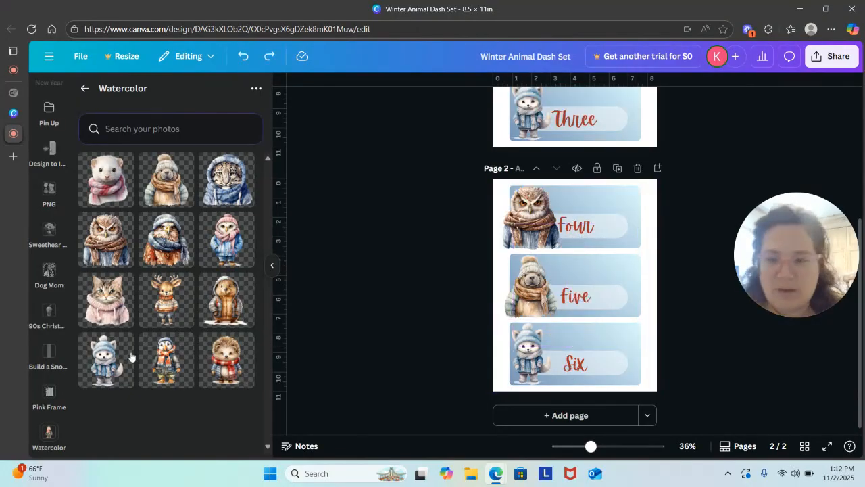
drag(167, 363, 534, 360)
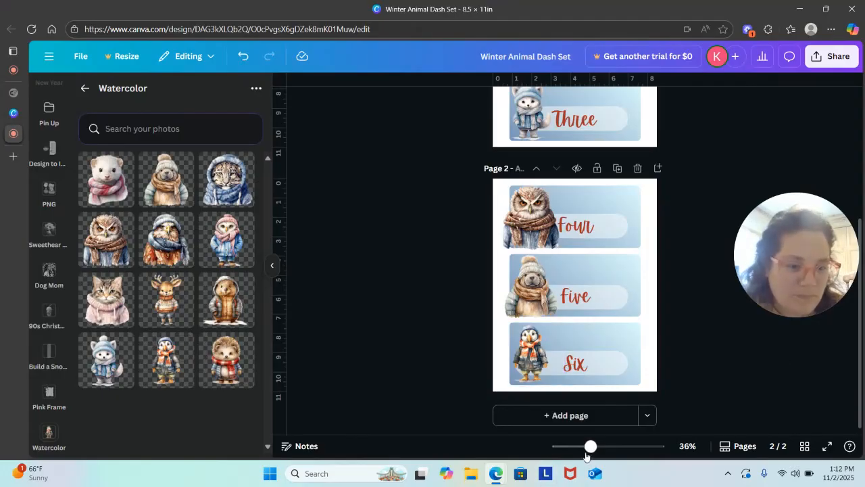
Shrink the owl image and position it fully inside the left end of card Four, clear of the text.
drag(591, 447, 610, 447)
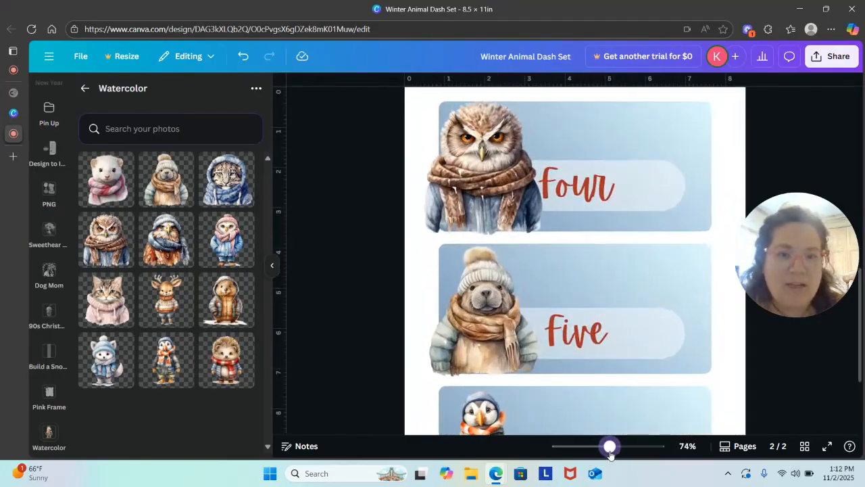
click(473, 210)
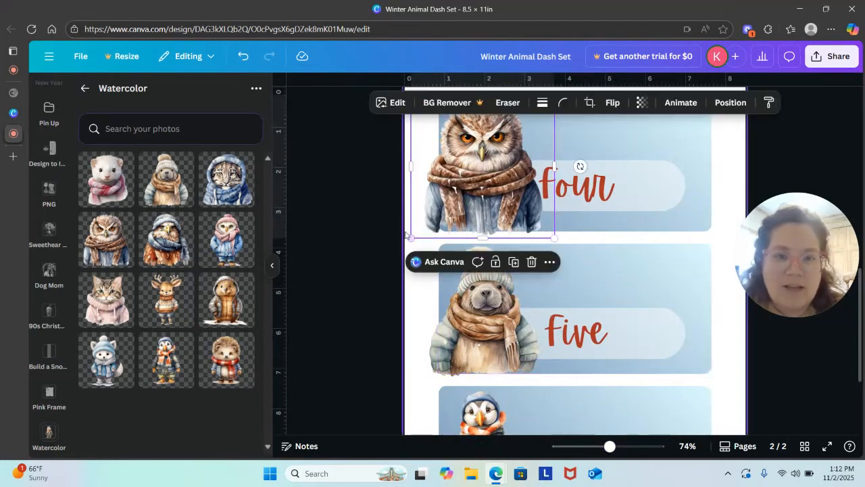
drag(411, 238, 454, 216)
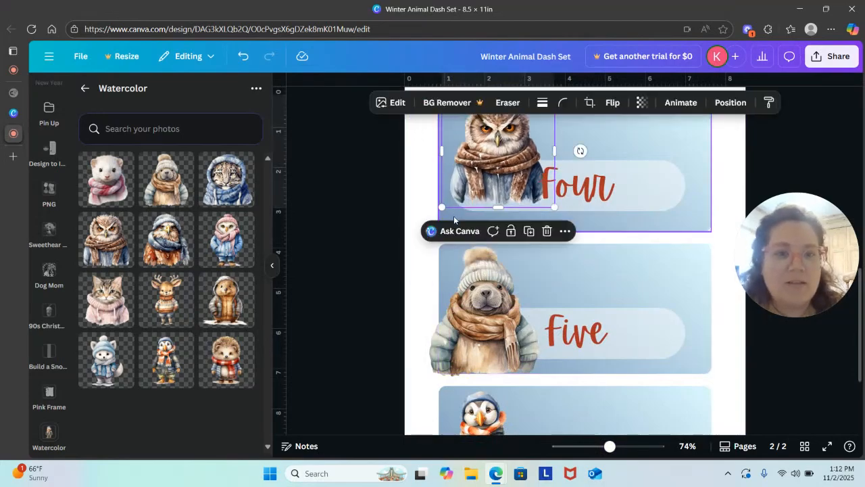
drag(513, 166, 507, 185)
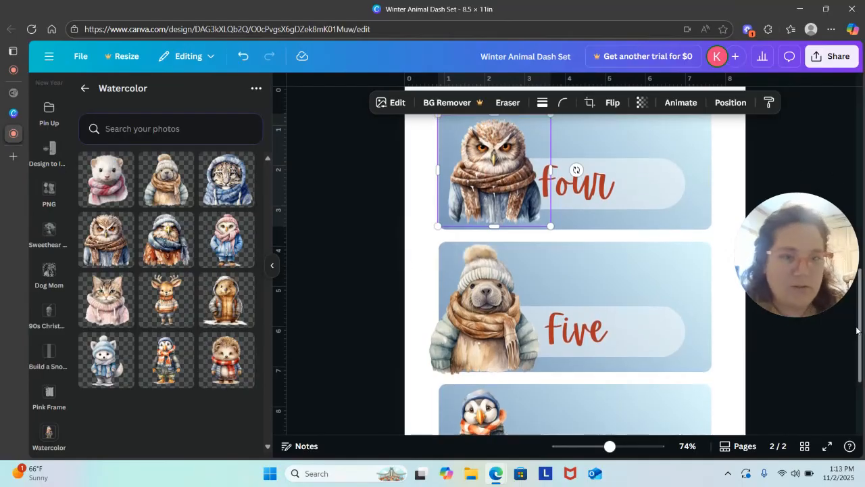
drag(860, 332, 857, 316)
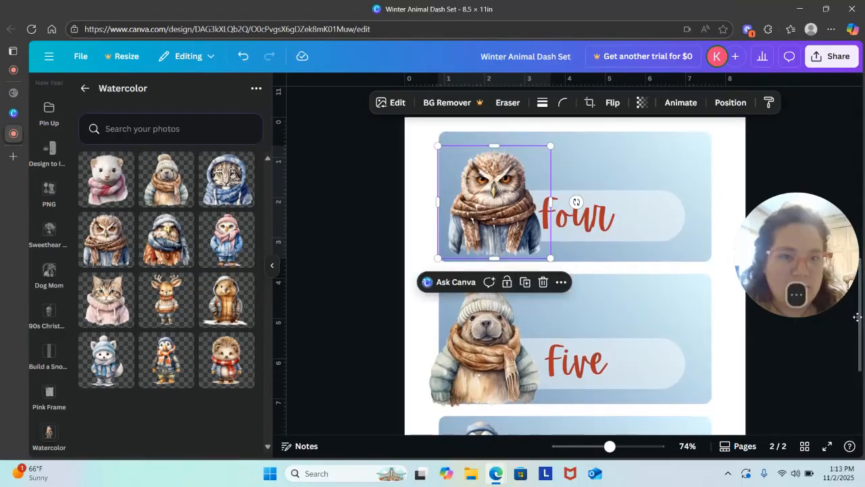
click(479, 215)
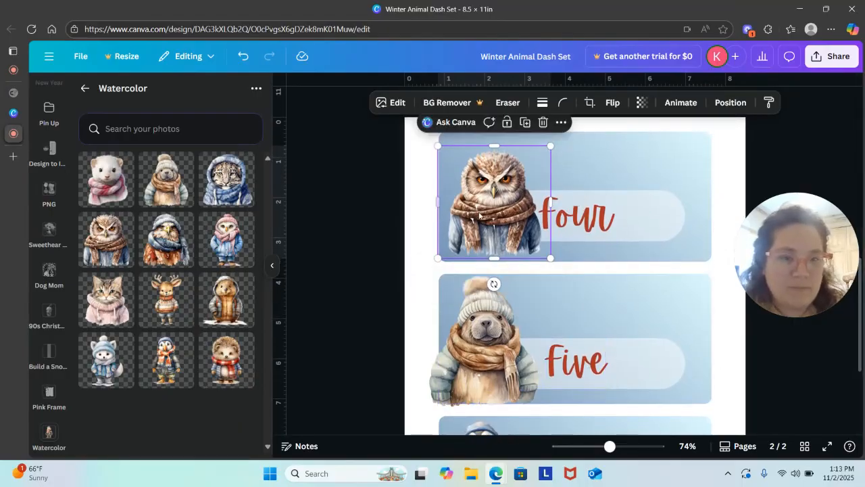
mouse_move(473, 218)
mouse_down()
mouse_move(471, 205)
mouse_move(483, 199)
mouse_move(484, 214)
mouse_up()
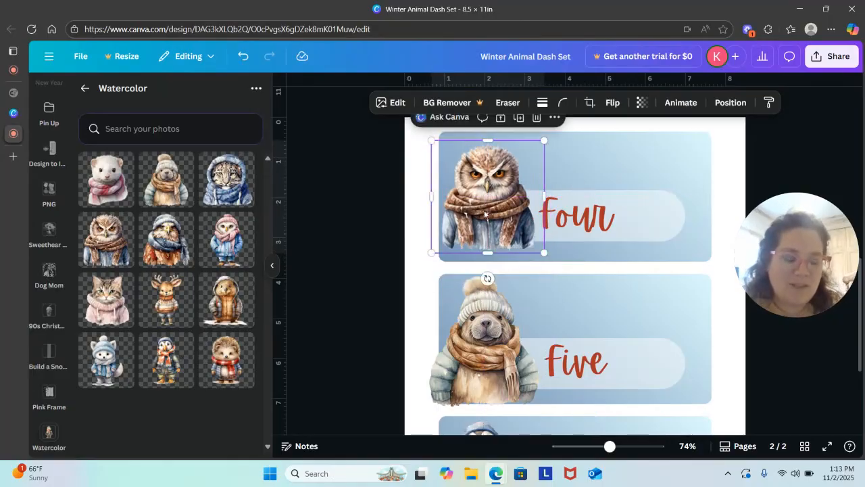
click(816, 147)
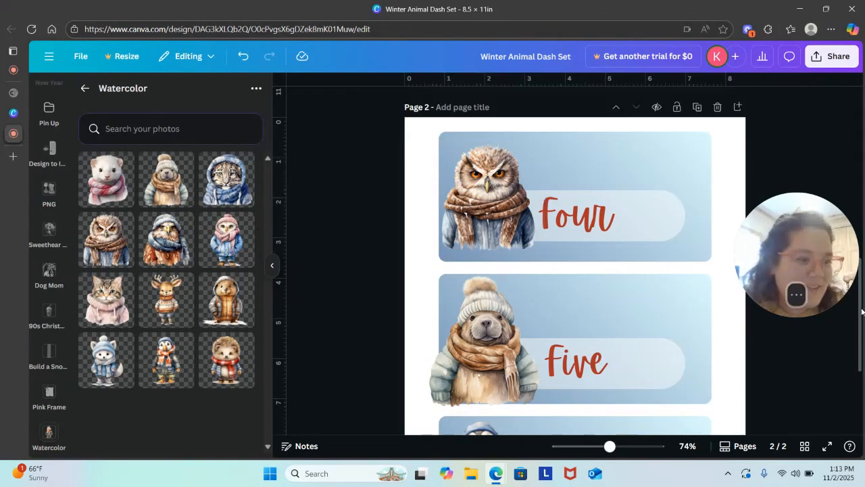
Shrink the seal image and position it inside the left end of card Five, near the card's bottom edge.
scroll(777, 291, down, 2)
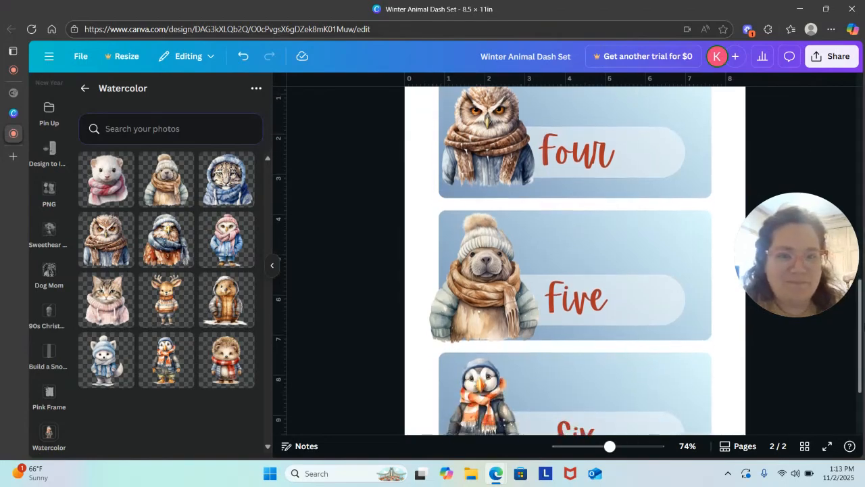
click(455, 249)
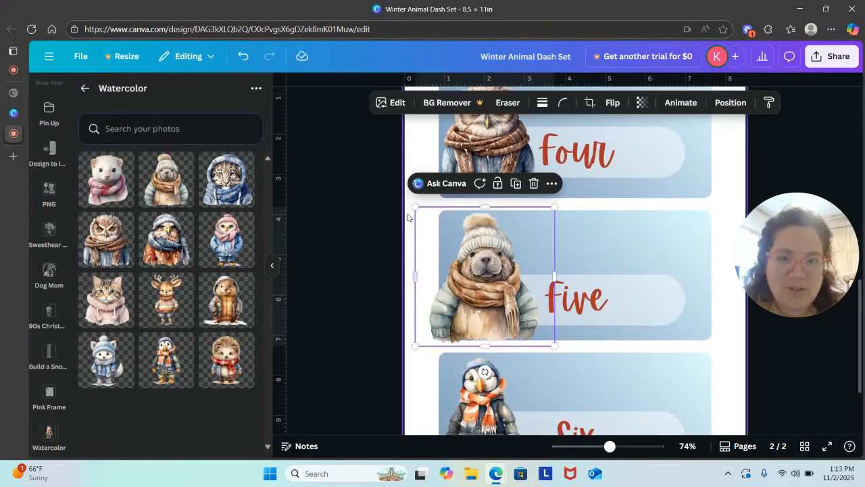
drag(415, 207, 443, 217)
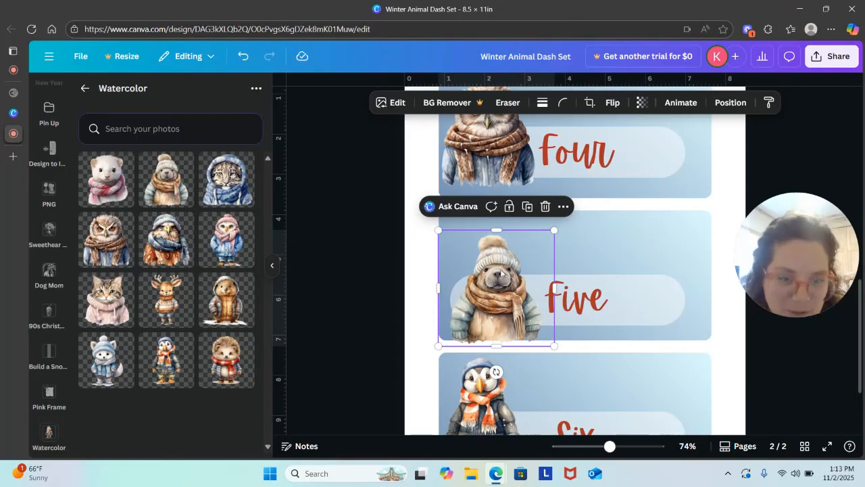
drag(507, 275, 500, 268)
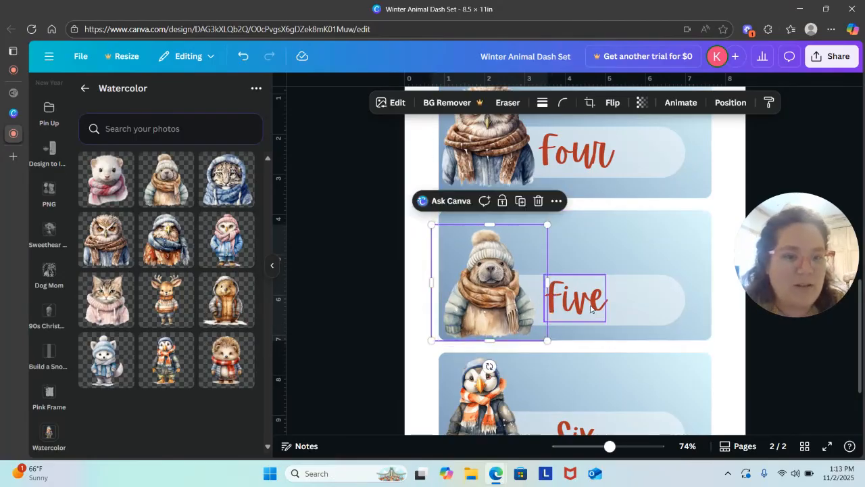
click(795, 373)
scroll(779, 290, up, 1)
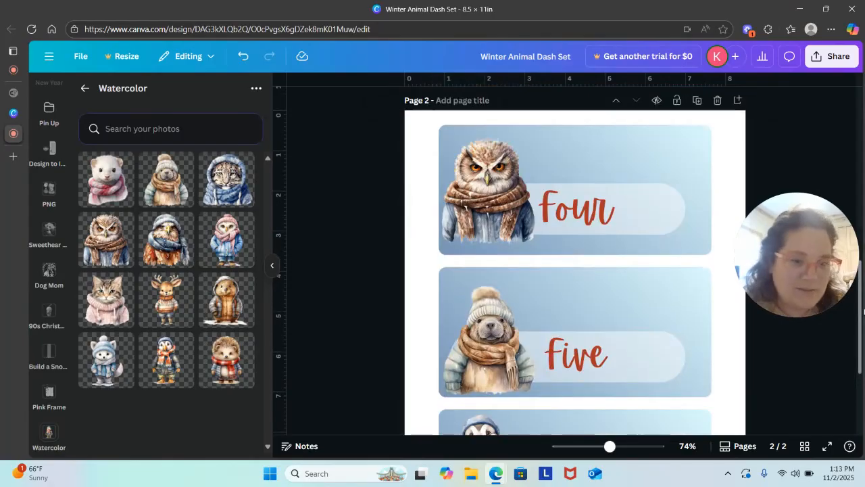
drag(864, 311, 864, 382)
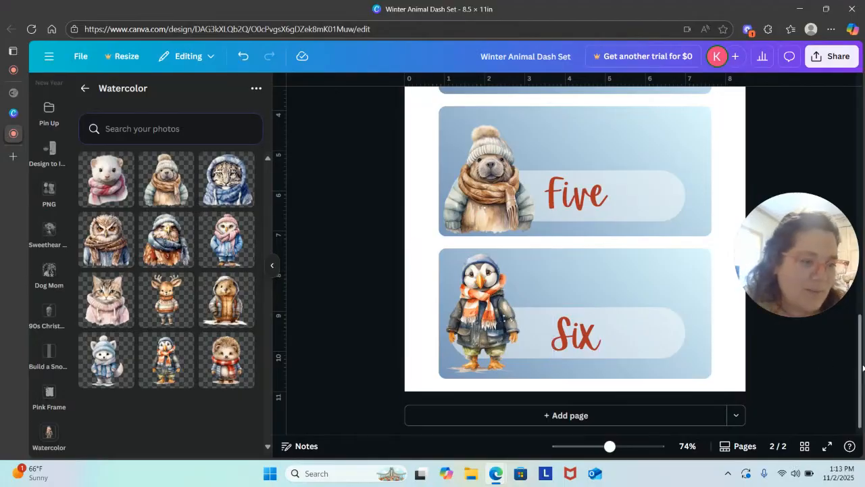
drag(863, 367, 859, 127)
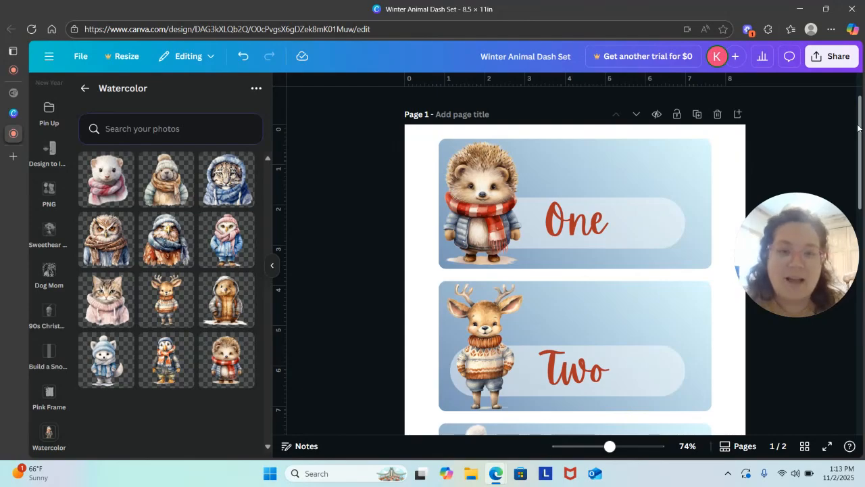
Try The Seasons font on the word One on page 1's first card.
click(585, 225)
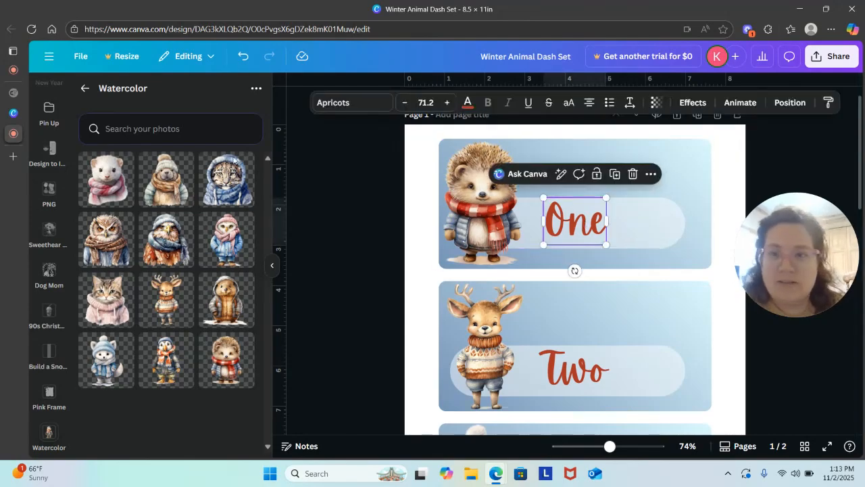
click(363, 106)
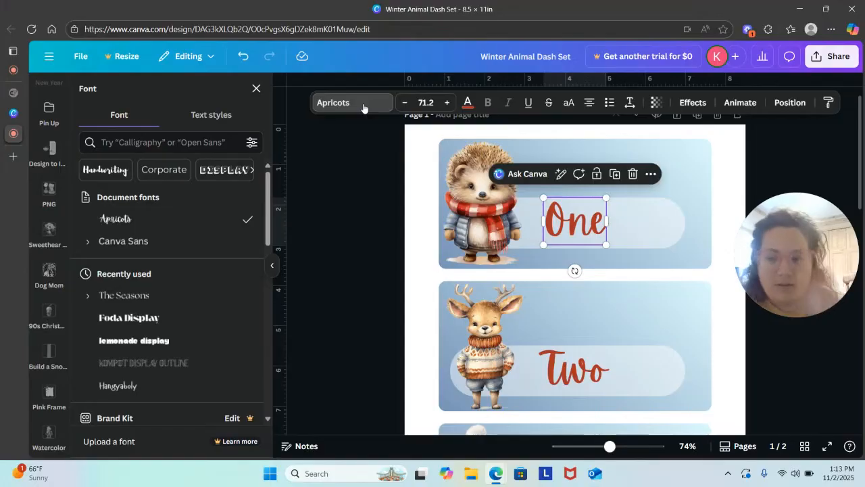
click(136, 306)
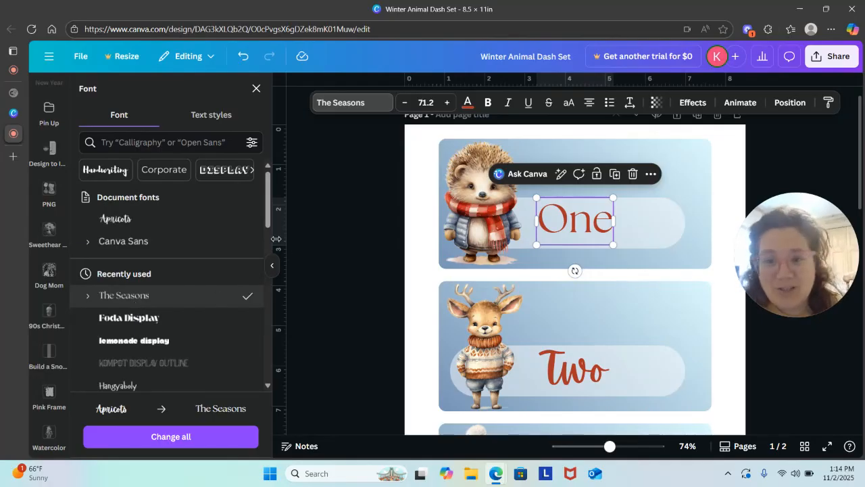
drag(266, 212, 296, 179)
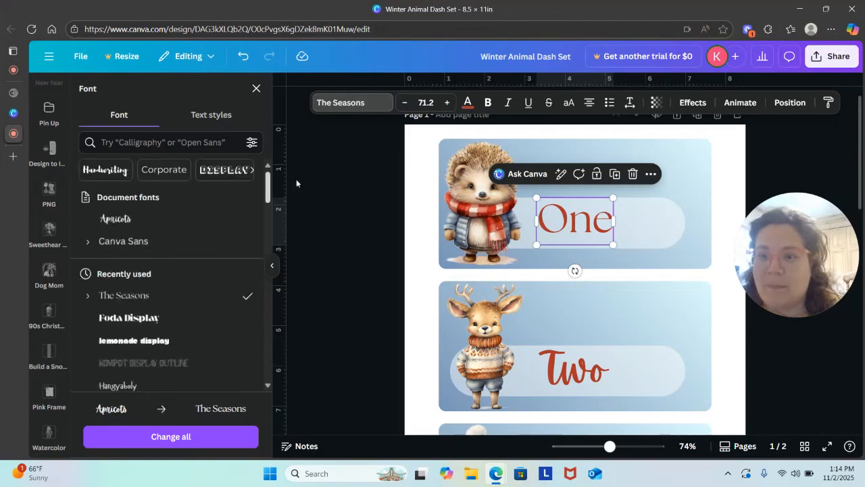
Filter the fonts by Handwriting and try Playpen Sans, Playwrite US Trad and Playwrite US Modern on the word One.
click(101, 170)
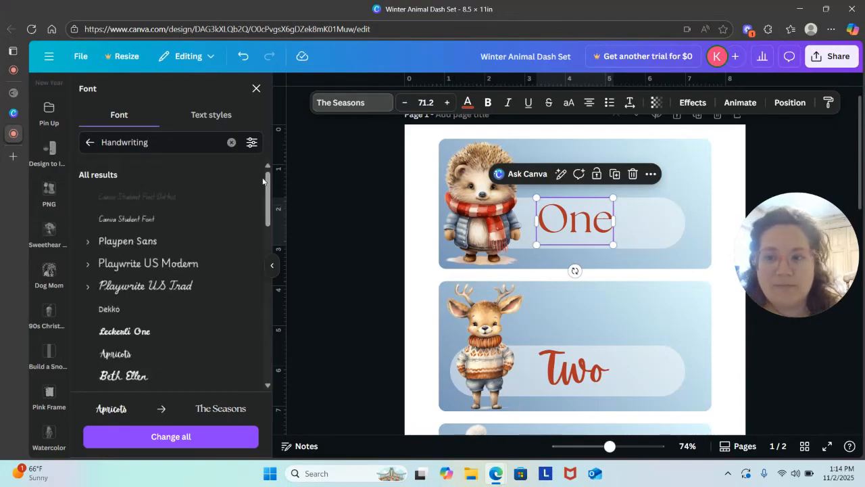
click(139, 248)
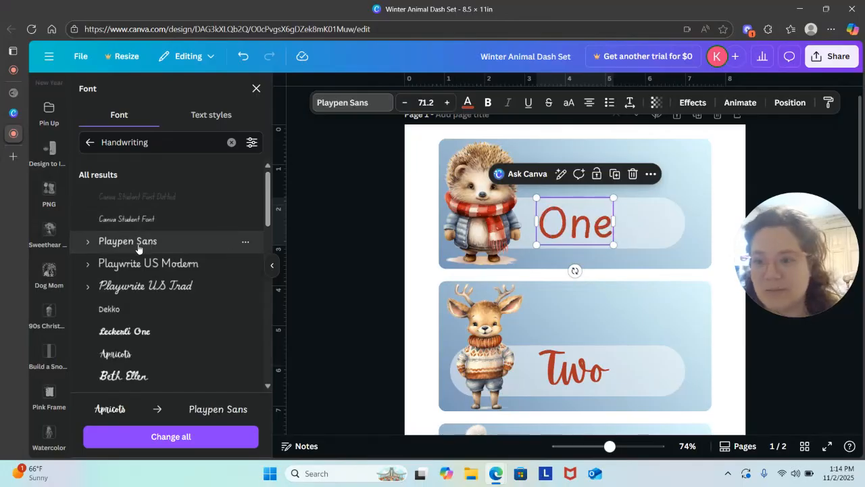
click(149, 293)
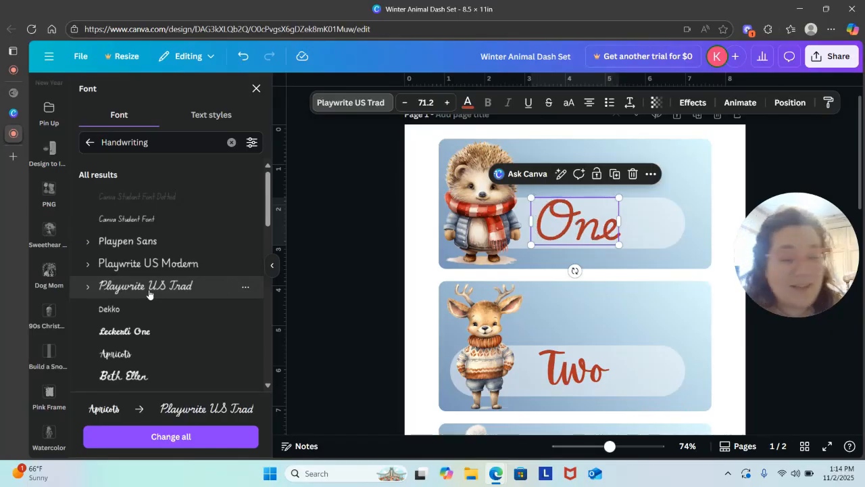
click(180, 272)
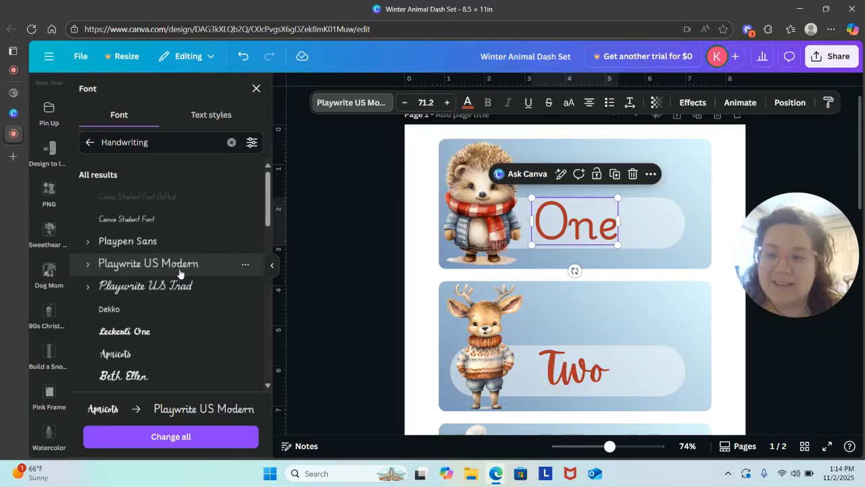
Try the handwriting fonts Alex Brush and Beth Ellen on the word One.
scroll(279, 242, down, 3)
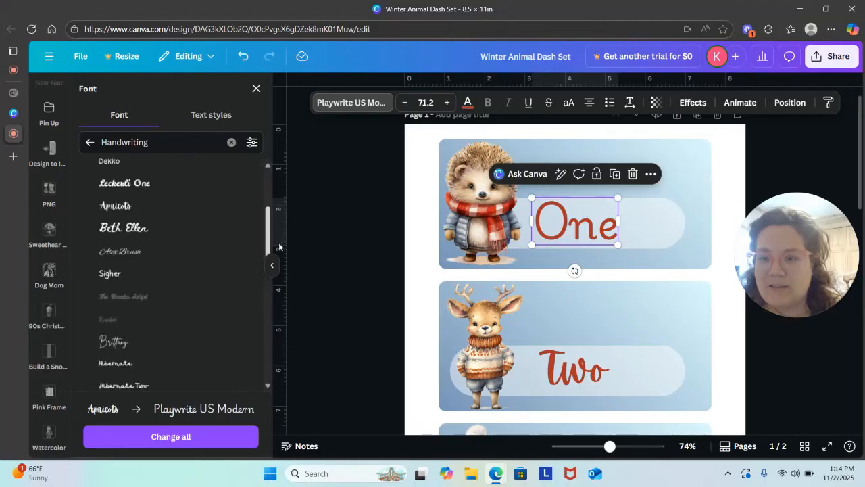
click(130, 251)
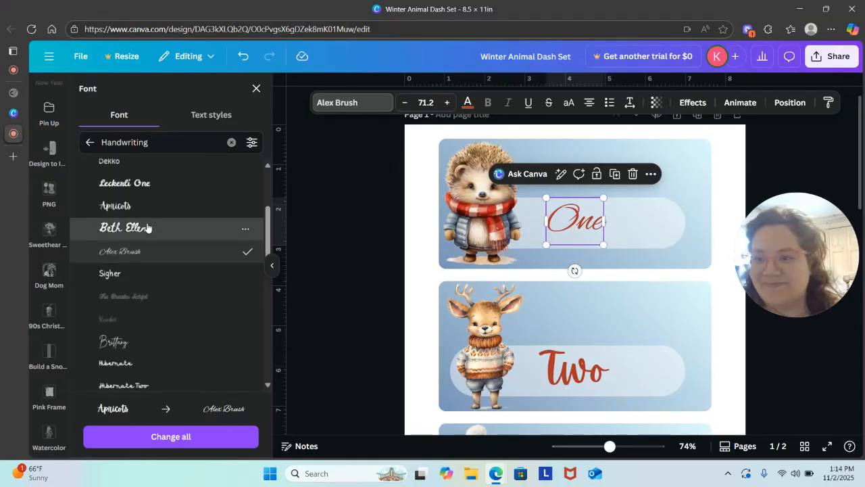
click(147, 228)
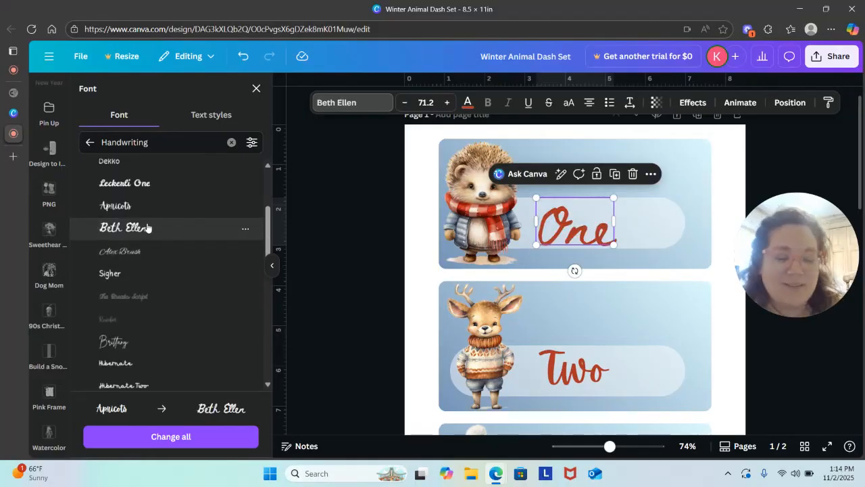
Try the Porcelain and Amsterdam Four fonts on the word One.
drag(269, 225, 268, 236)
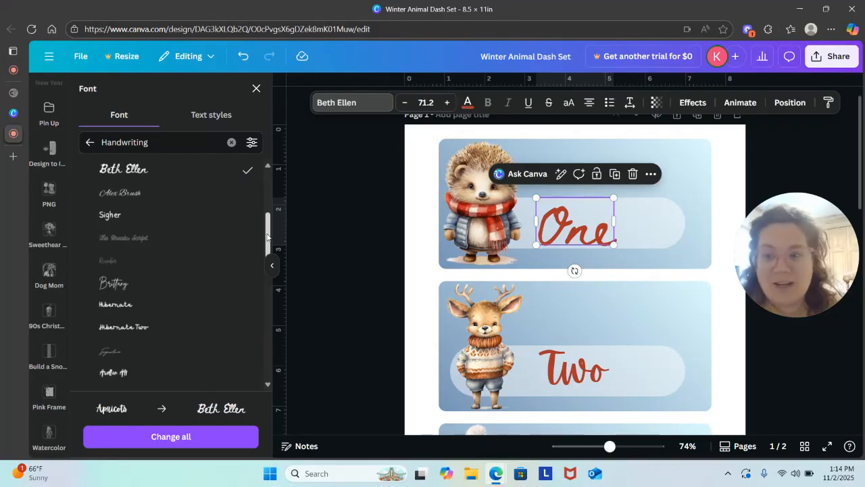
scroll(271, 236, down, 5)
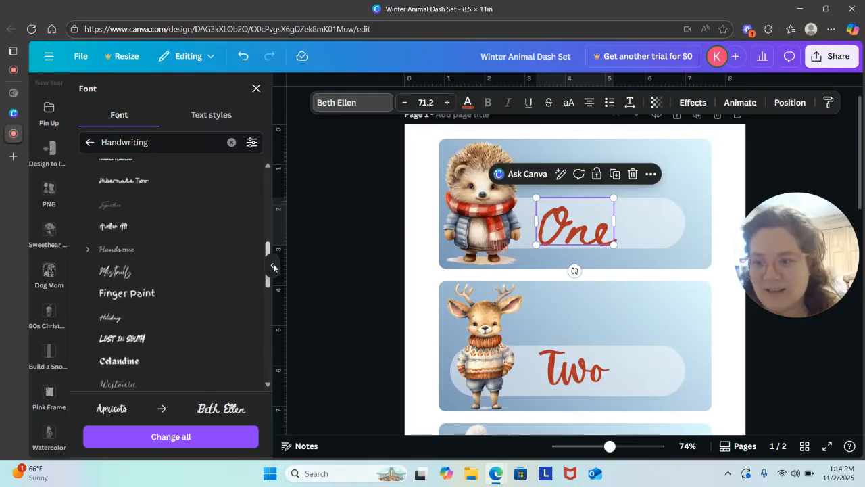
scroll(274, 280, down, 2)
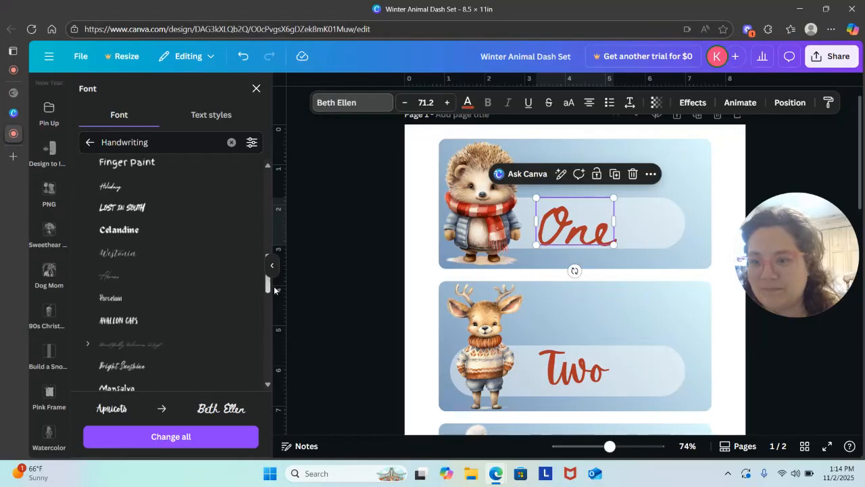
click(154, 301)
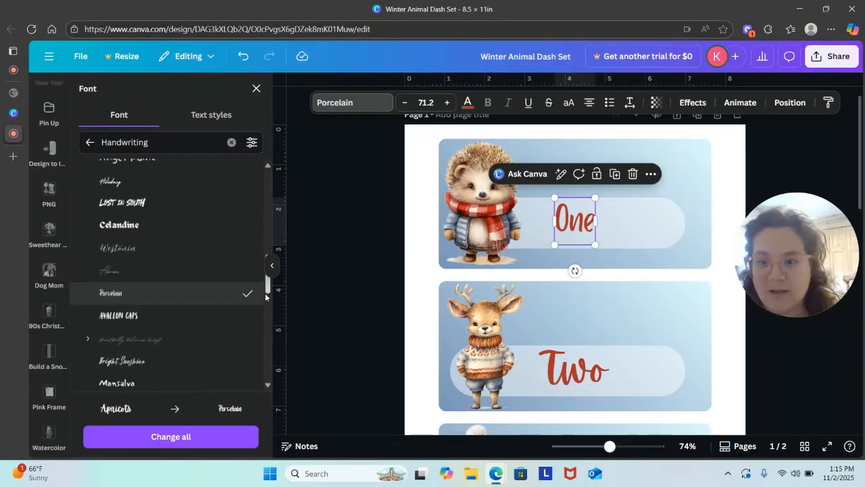
scroll(265, 295, down, 3)
scroll(264, 317, down, 3)
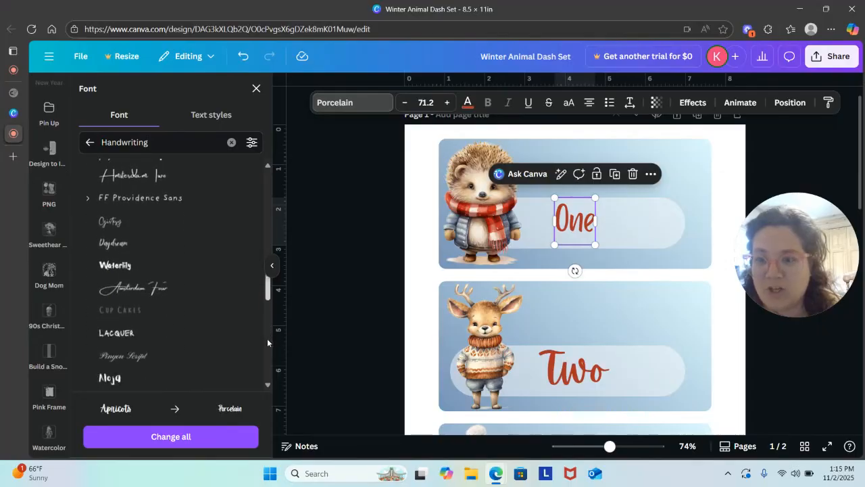
click(157, 292)
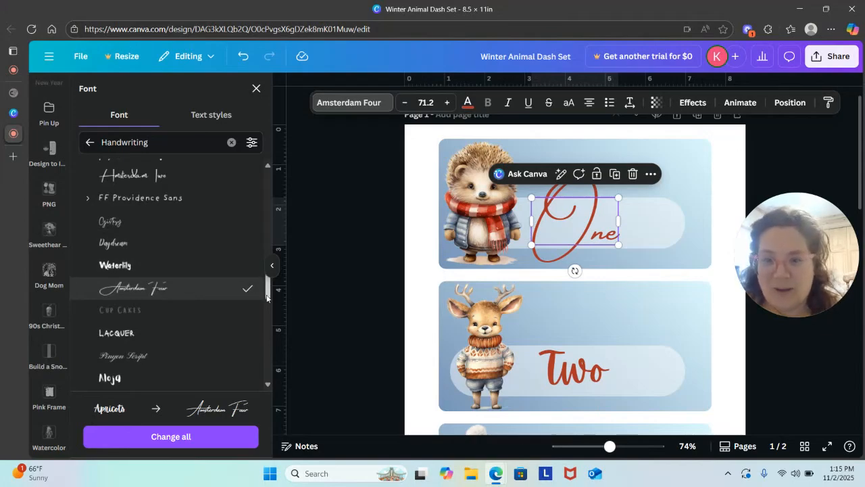
Set the font of the word One to Playwrite US Modern and deselect the text.
drag(269, 292, 269, 207)
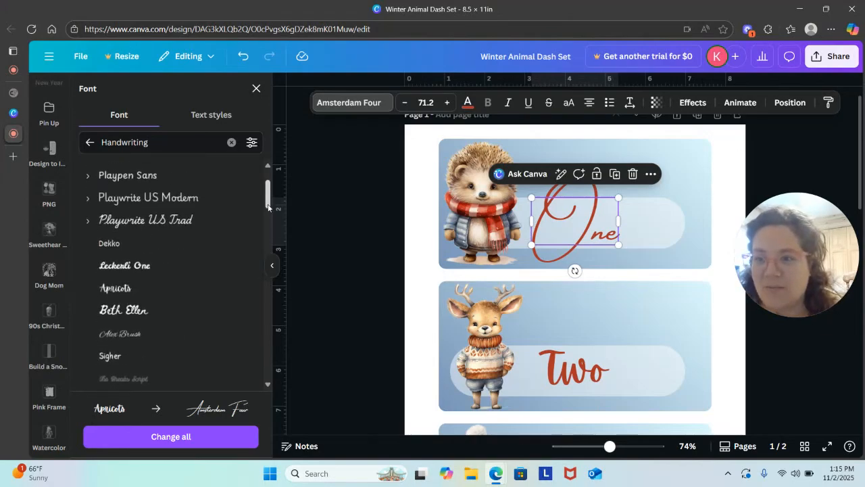
click(165, 200)
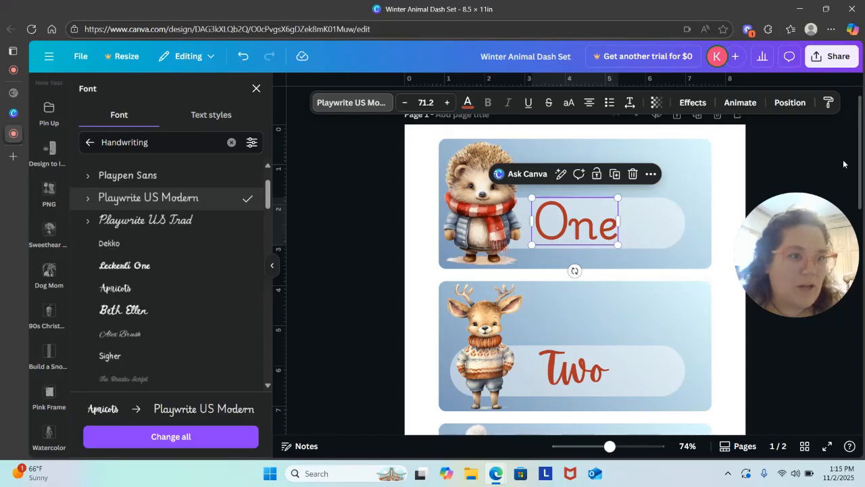
drag(861, 169, 861, 220)
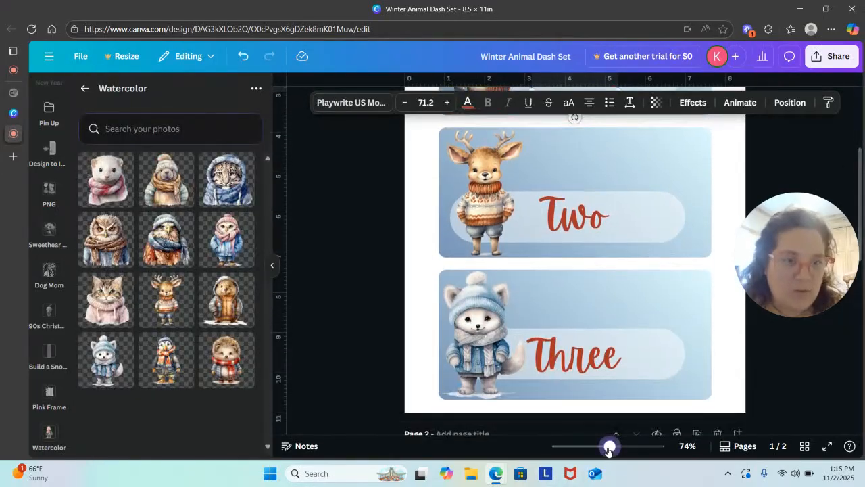
drag(609, 449, 590, 449)
click(368, 322)
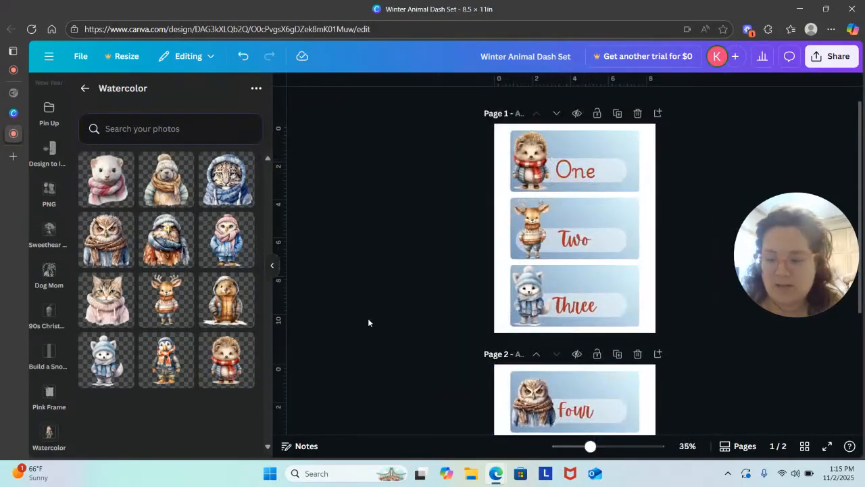
key(alt+1)
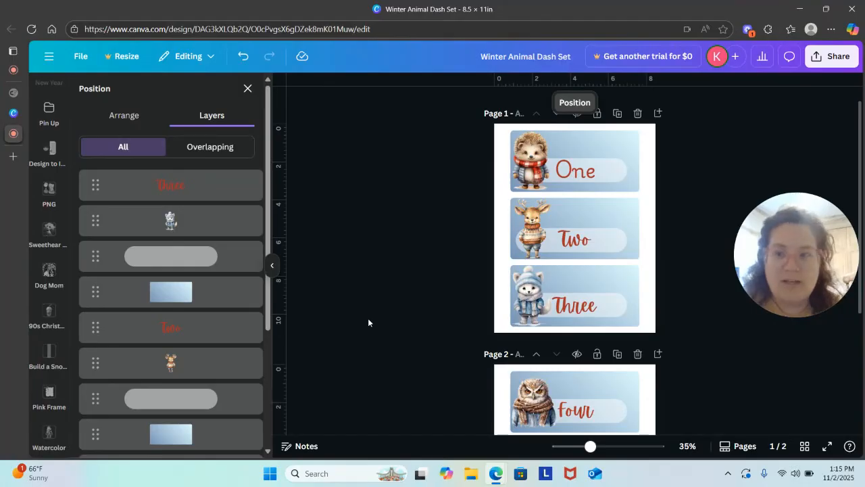
click(212, 185)
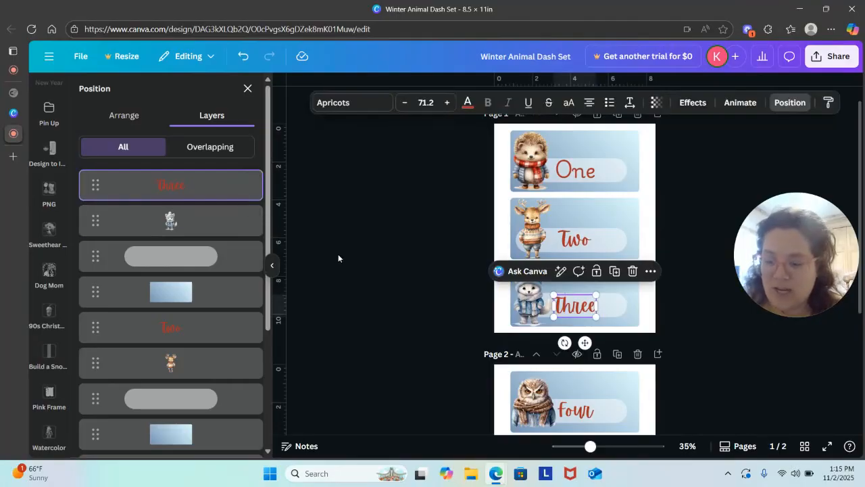
shift+click(206, 331)
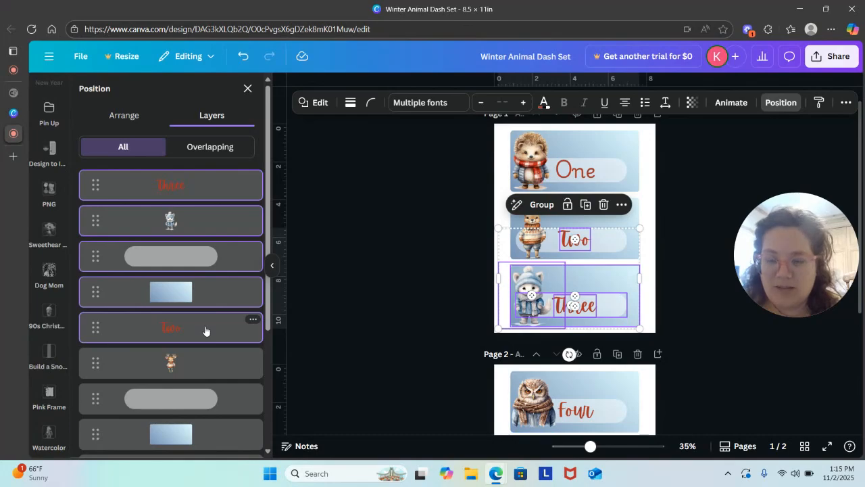
key(ctrl+z)
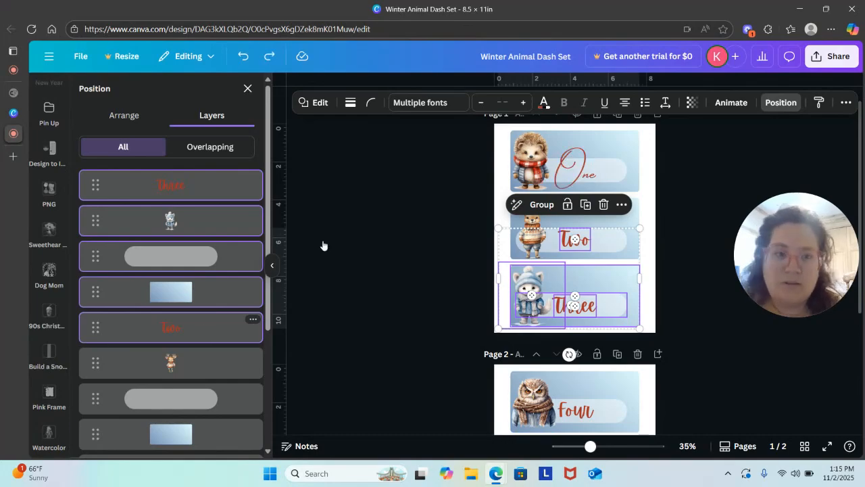
key(Escape)
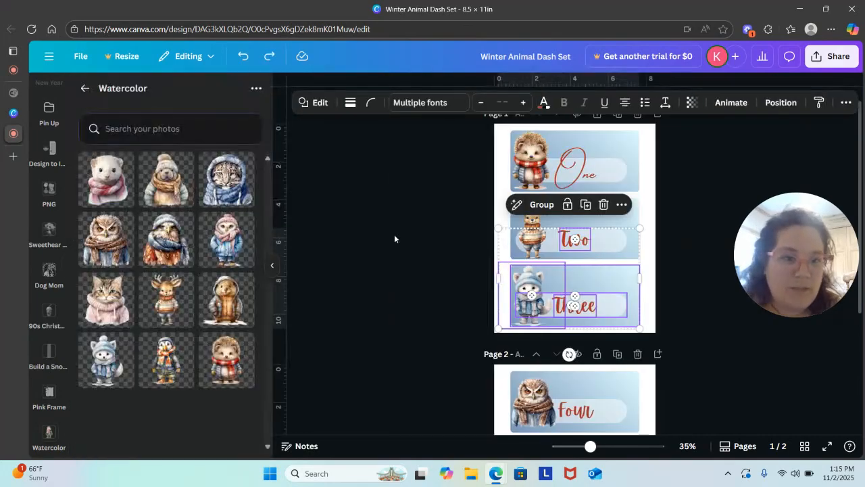
key(Escape)
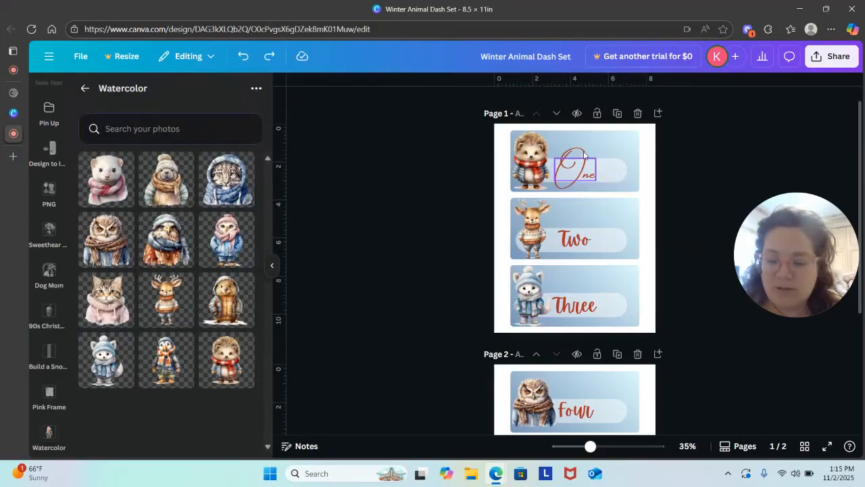
click(270, 57)
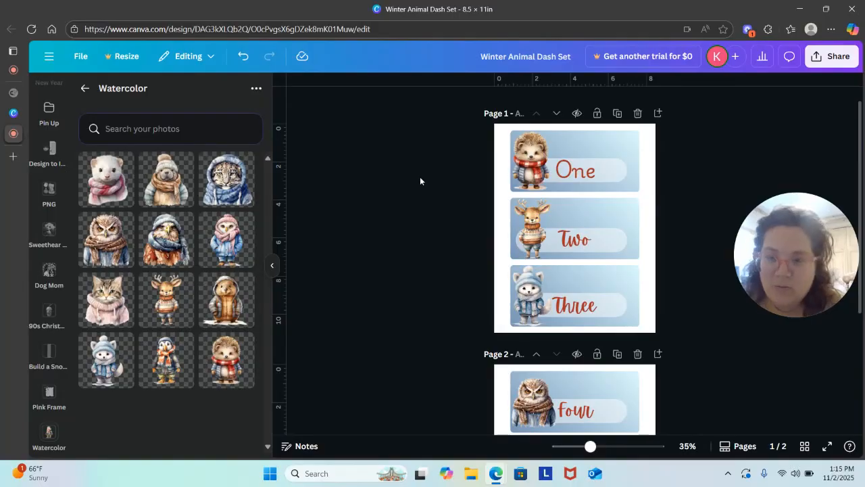
Select only the texts Two and Three on page 1 and change their font to Playwrite US Modern.
key(alt+1)
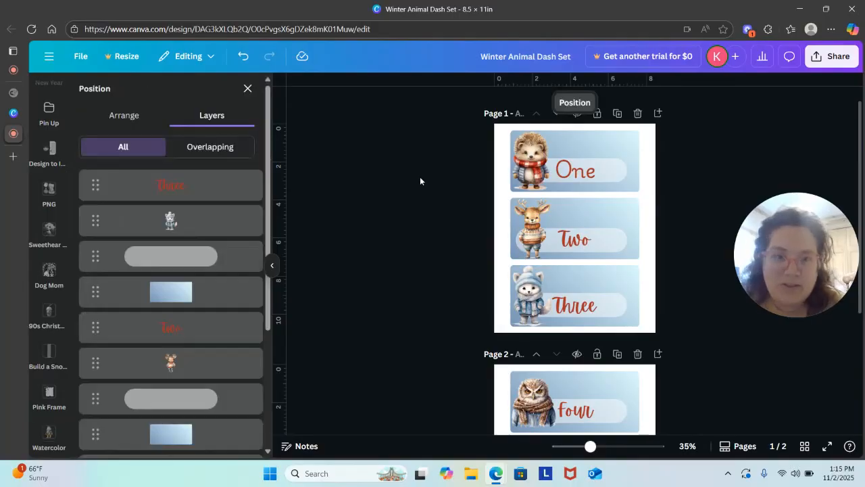
click(195, 200)
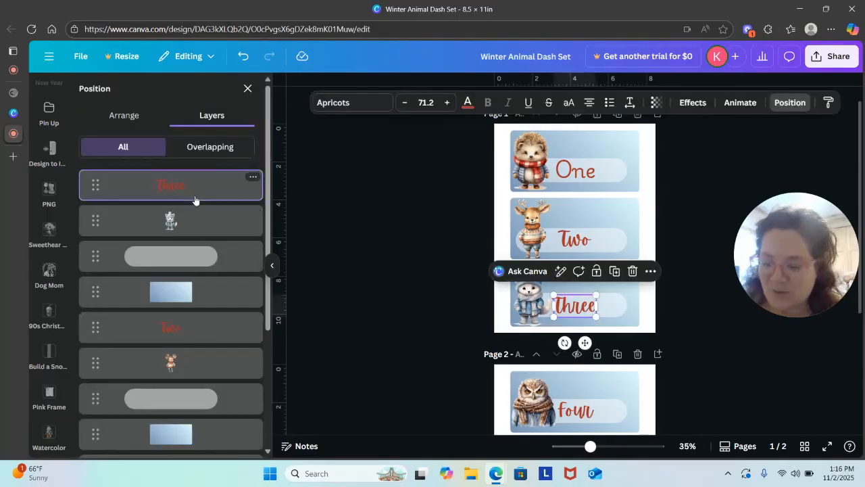
shift+click(191, 329)
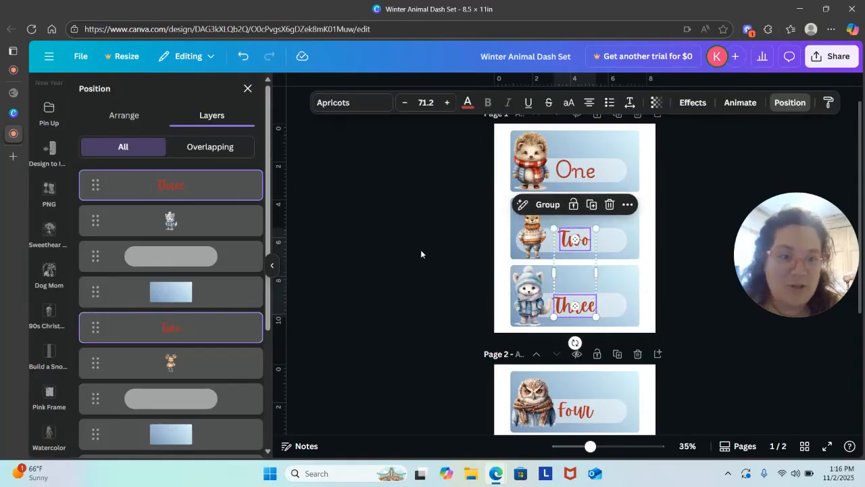
click(372, 106)
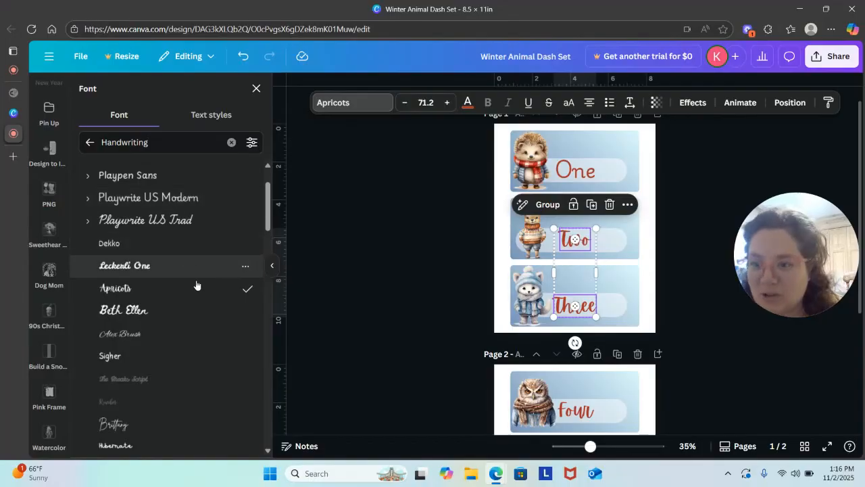
click(191, 200)
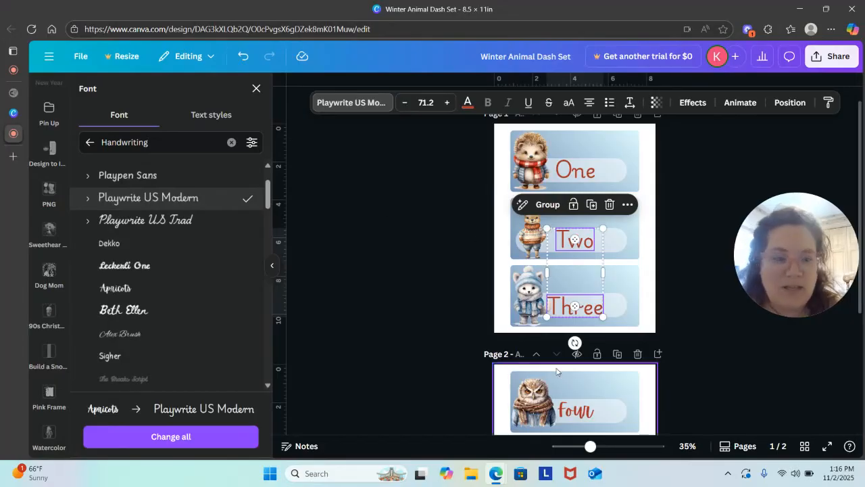
click(255, 87)
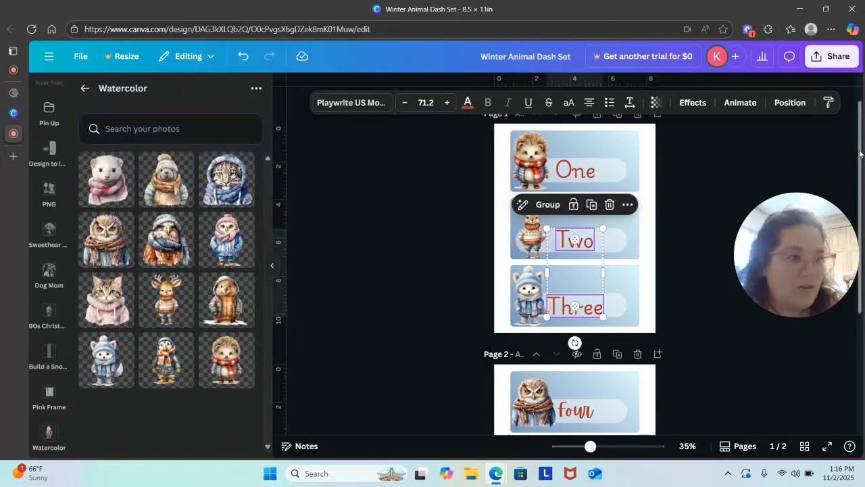
scroll(611, 270, down, 5)
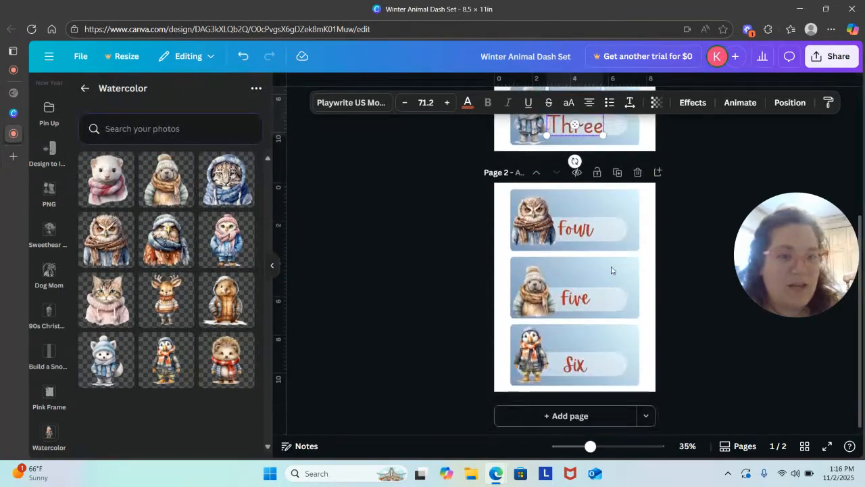
Select only the texts Four, Five and Six on page 2 and change their font to Playwrite US Modern.
click(421, 279)
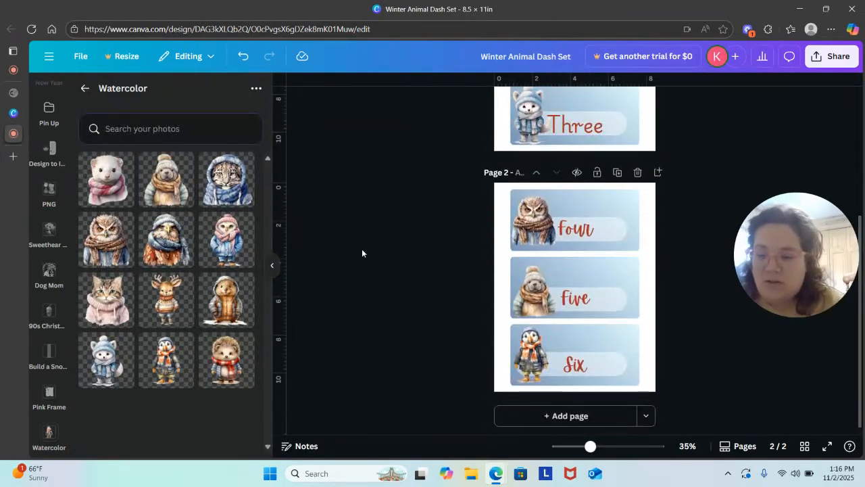
key(alt+1)
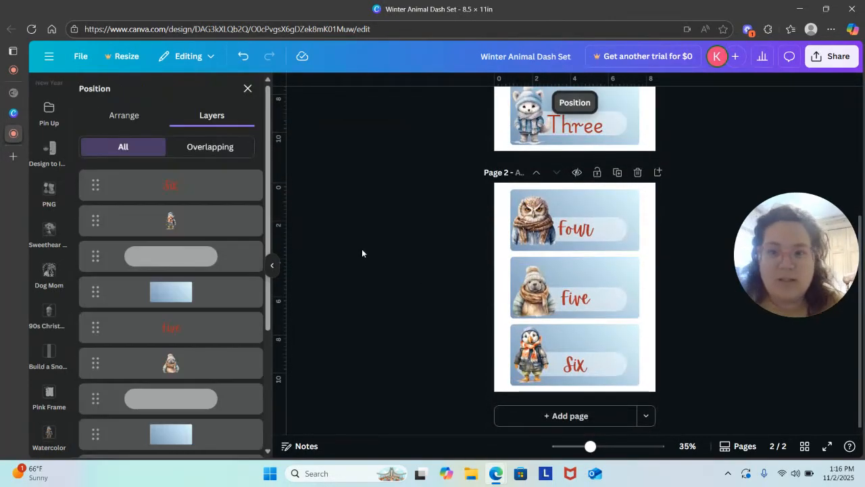
click(188, 188)
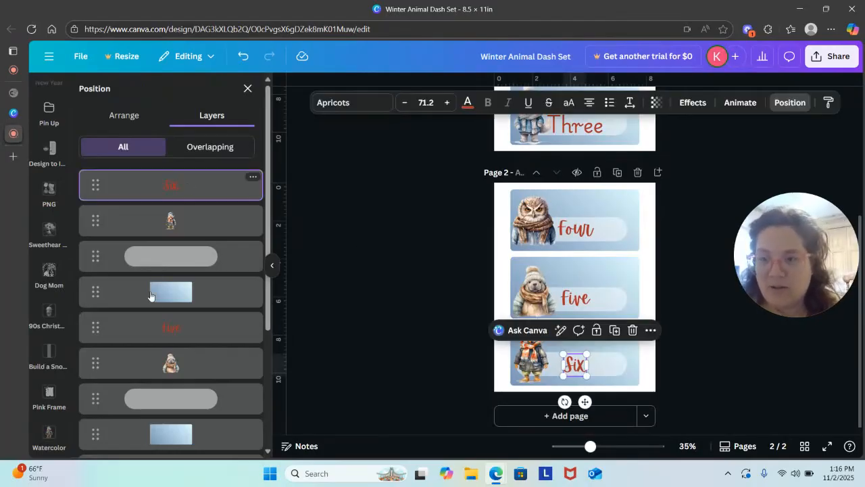
shift+click(186, 329)
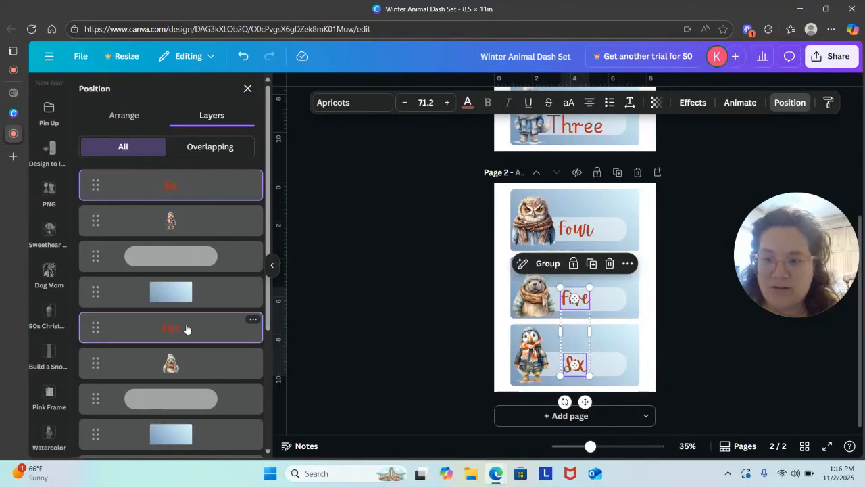
drag(269, 221, 294, 302)
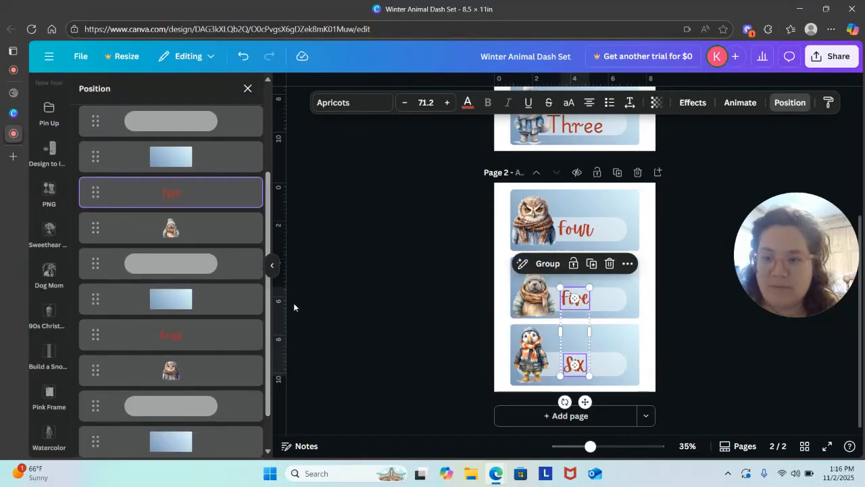
shift+click(190, 338)
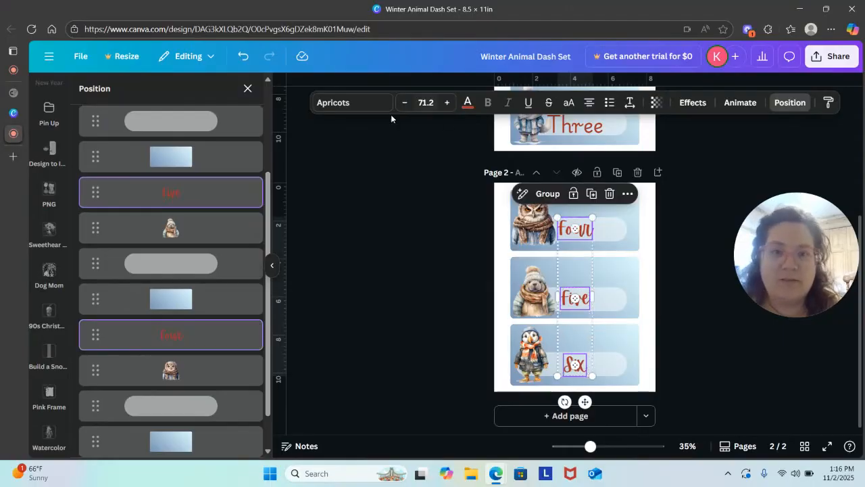
click(369, 108)
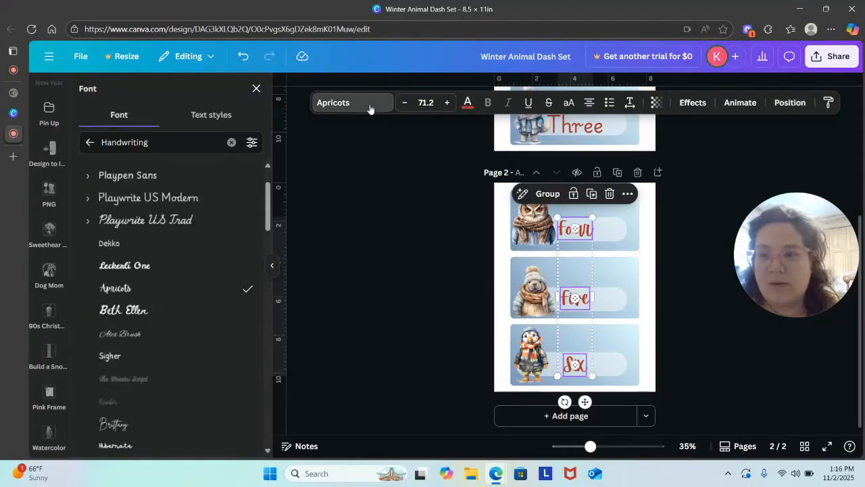
click(167, 201)
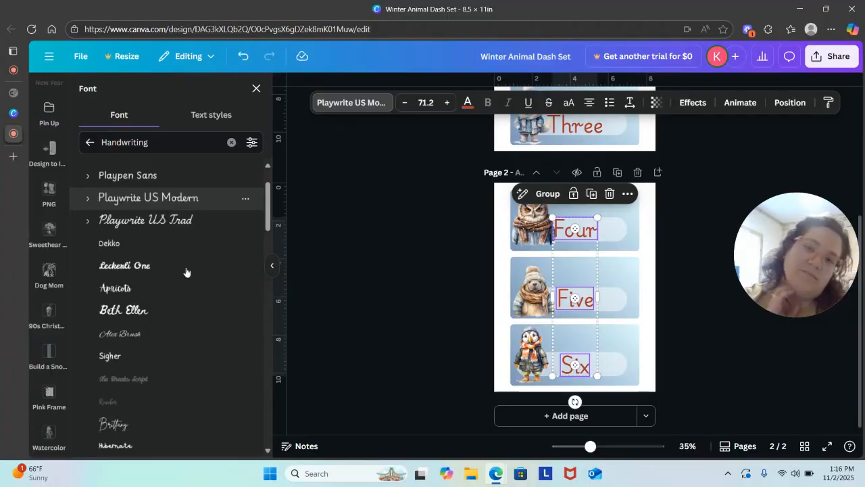
click(410, 297)
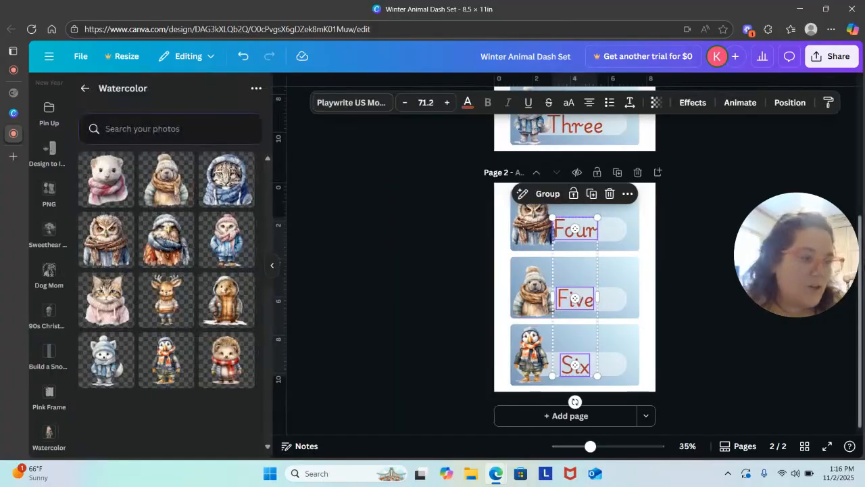
Nudge the words One, Two and Three on page 1 vertically so they sit centred on their translucent labels.
scroll(862, 298, up, 3)
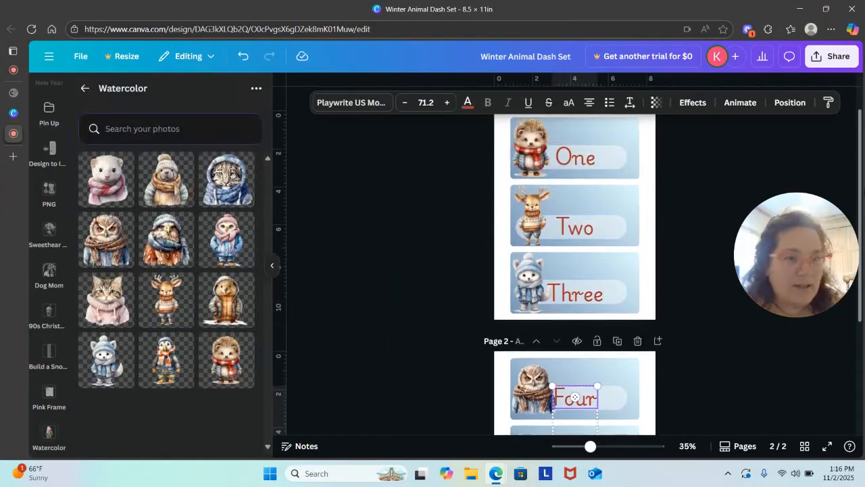
drag(589, 186, 588, 186)
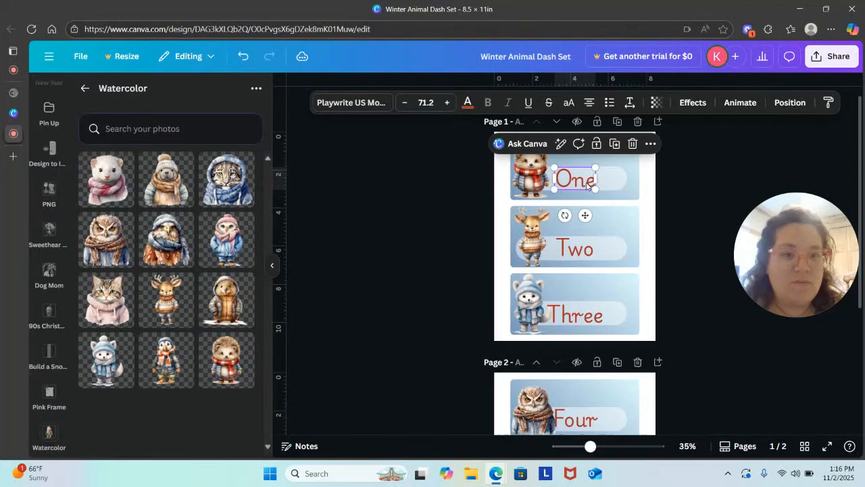
click(589, 255)
drag(589, 255, 589, 254)
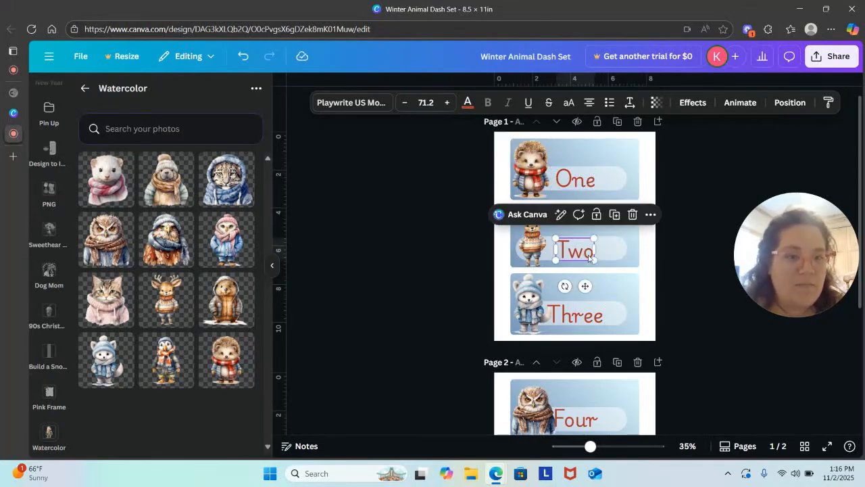
click(584, 326)
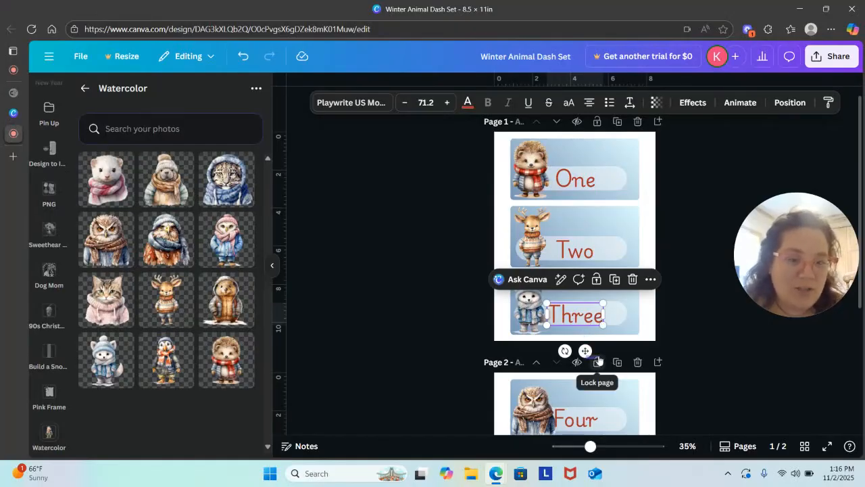
click(587, 352)
click(580, 324)
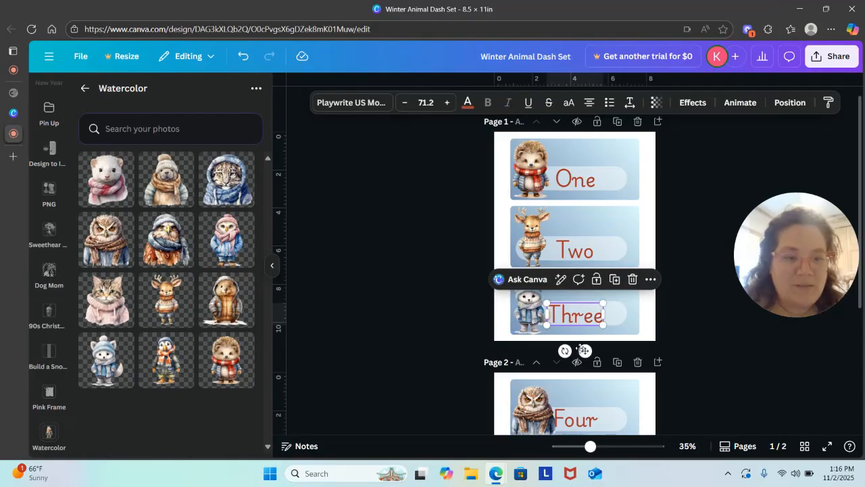
mouse_move(584, 350)
mouse_down()
mouse_move(578, 342)
mouse_move(584, 350)
mouse_up()
click(706, 340)
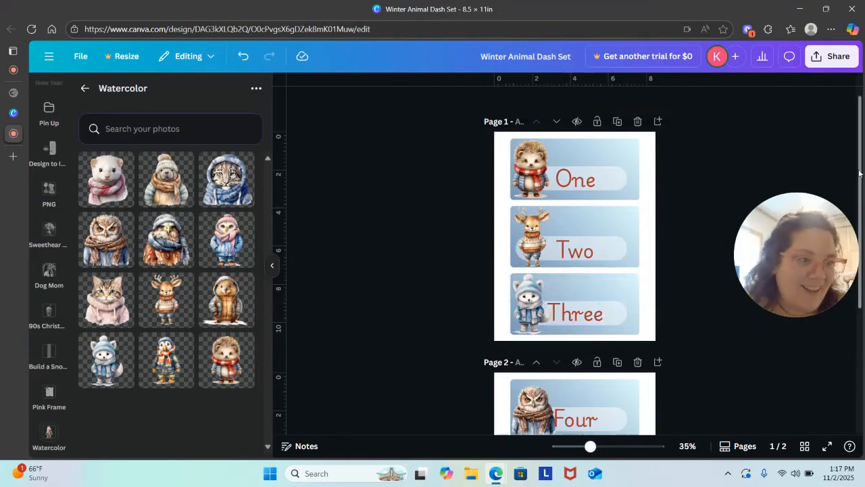
Check the placement of the word Four on page 2 and shrink the owl image to clear the text.
scroll(863, 211, down, 3)
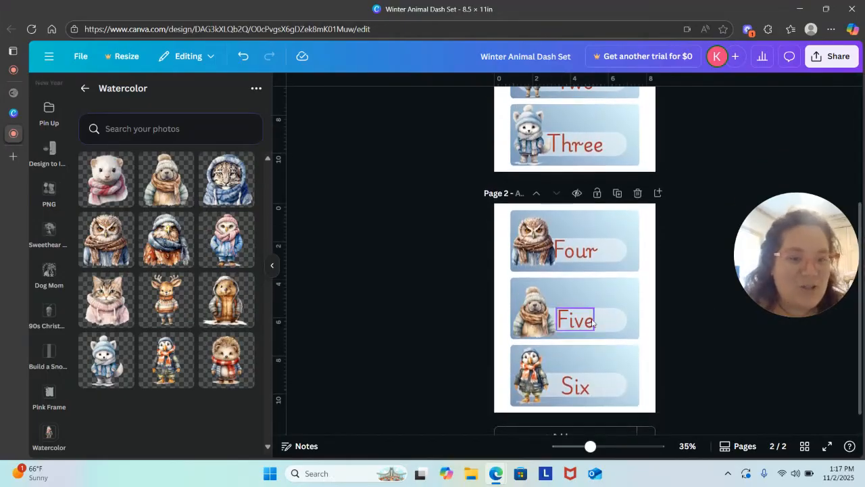
click(578, 248)
mouse_move(578, 248)
mouse_down()
mouse_move(593, 249)
mouse_move(574, 253)
mouse_up()
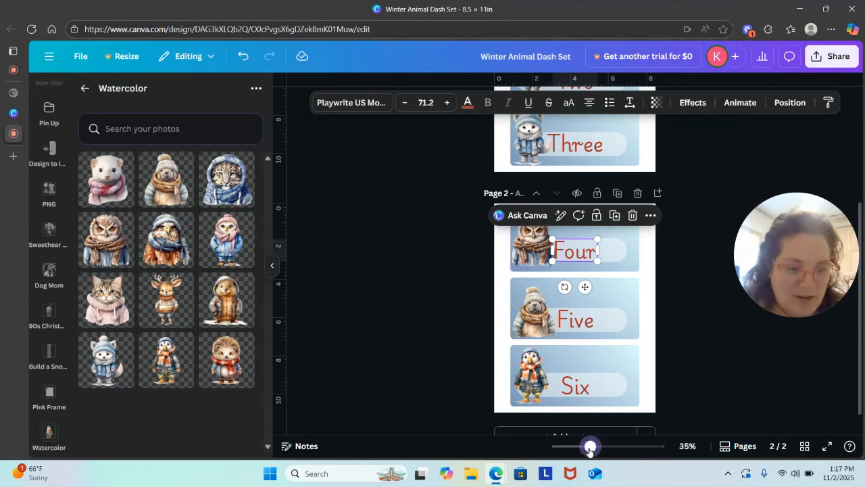
drag(590, 449, 616, 453)
click(534, 152)
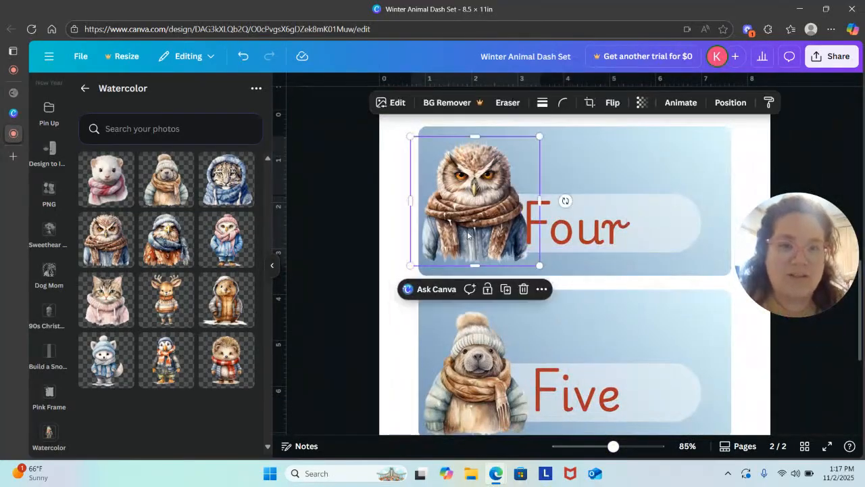
drag(538, 136, 518, 153)
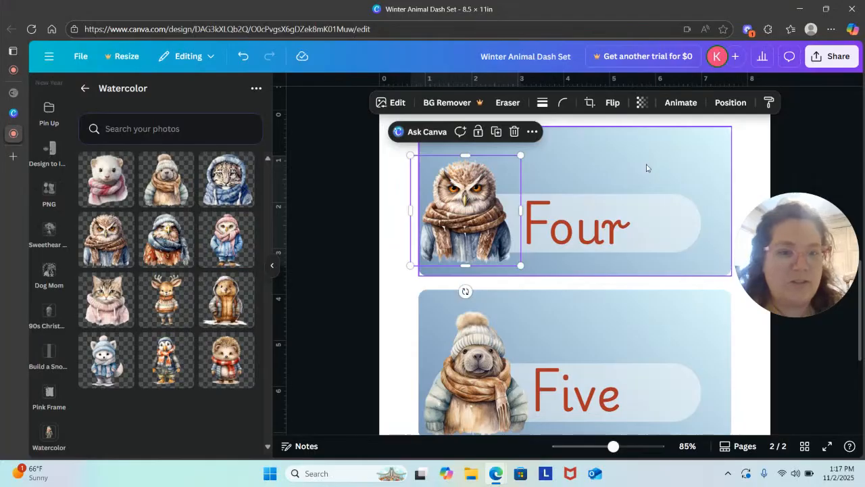
click(816, 124)
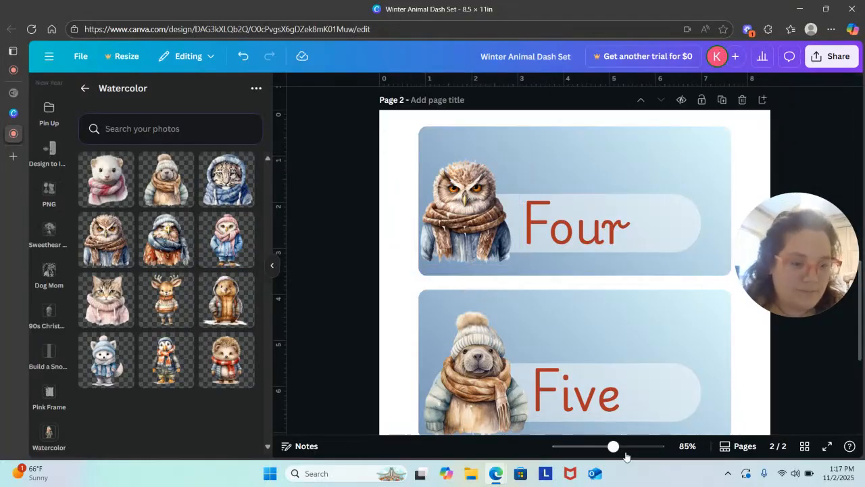
drag(614, 447, 585, 447)
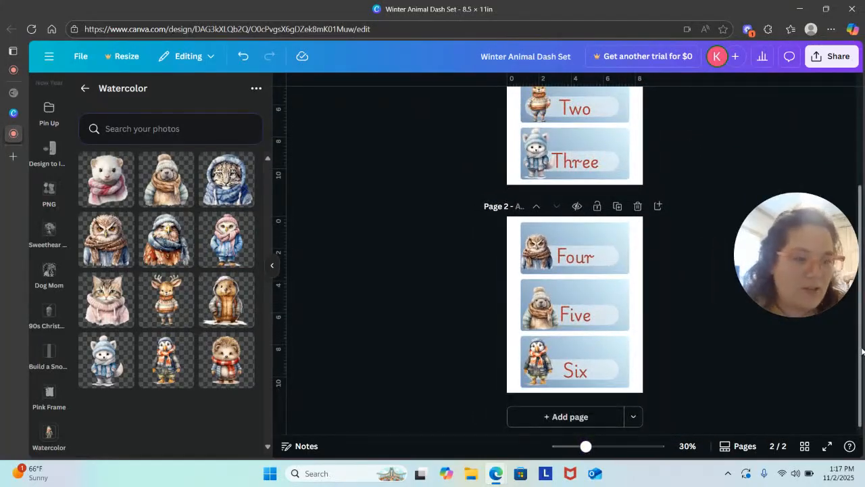
Review both pages and download pages 1–2 as a PDF Print file, dismissing the browser's download prompt.
scroll(862, 350, up, 4)
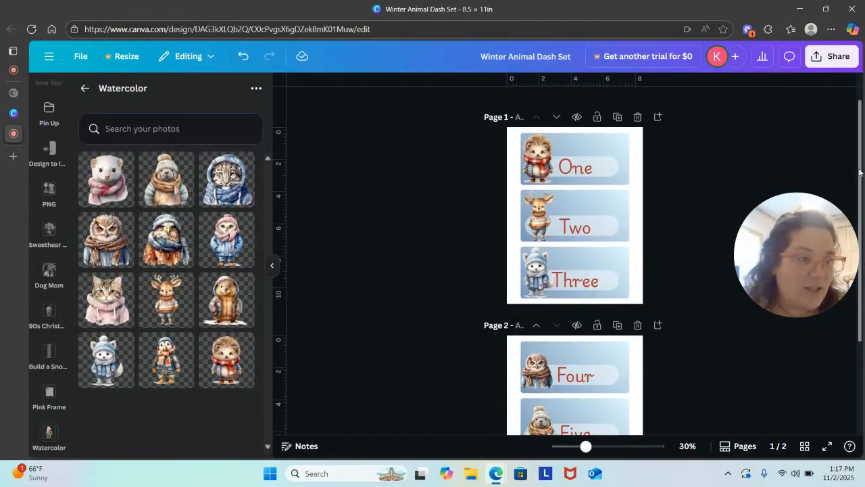
scroll(860, 172, down, 4)
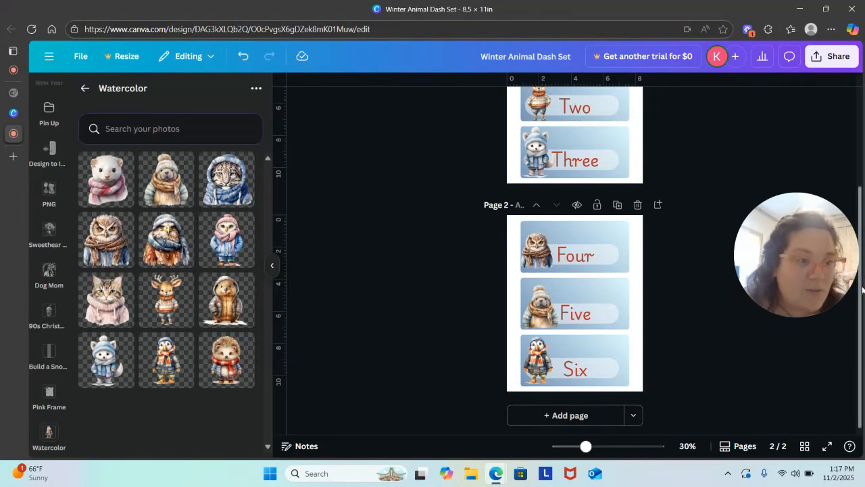
scroll(861, 288, up, 4)
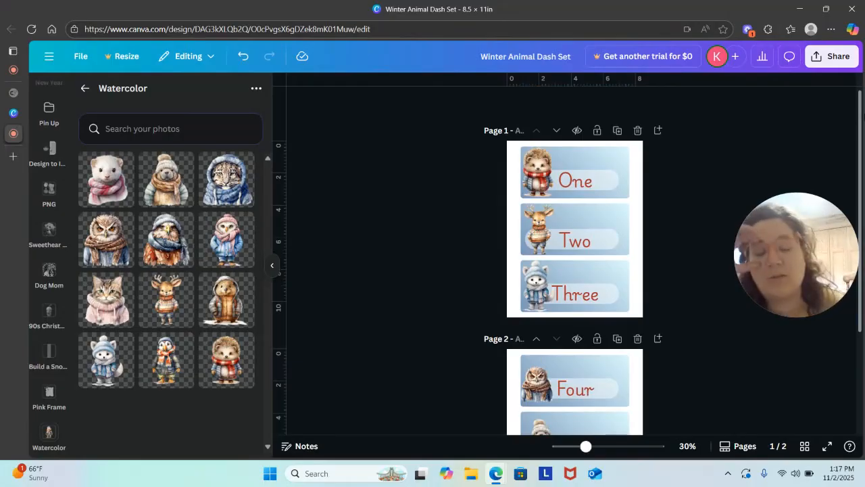
click(842, 59)
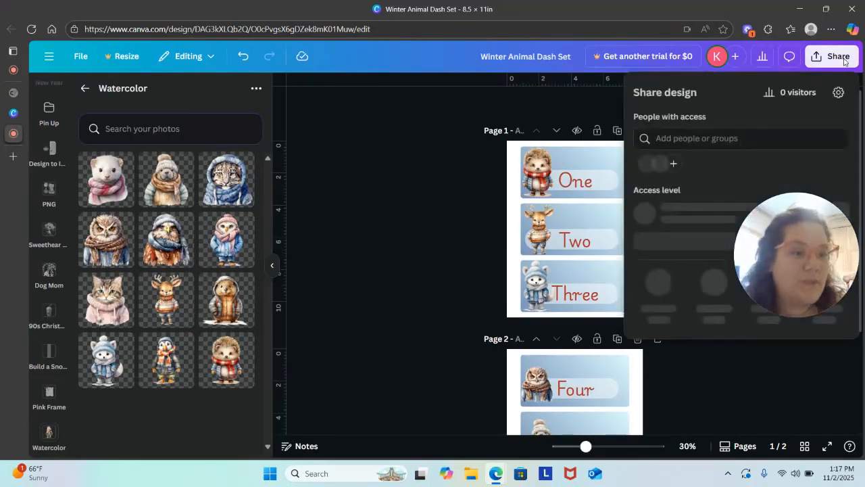
click(659, 284)
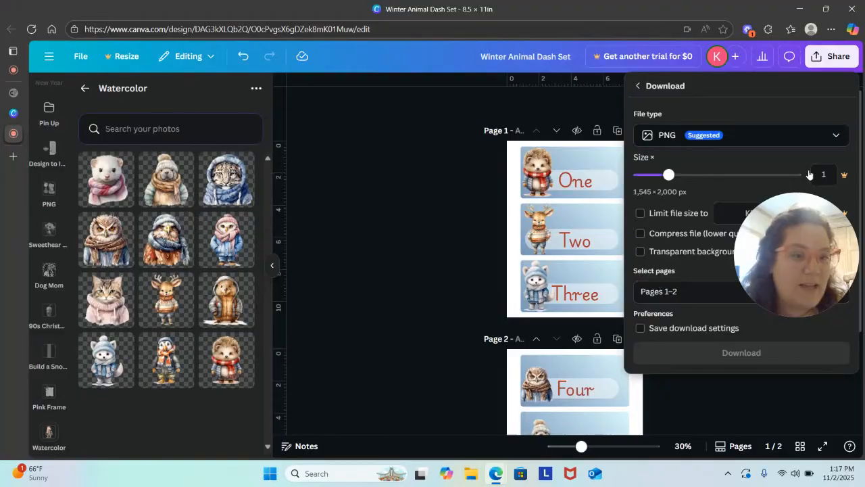
click(716, 138)
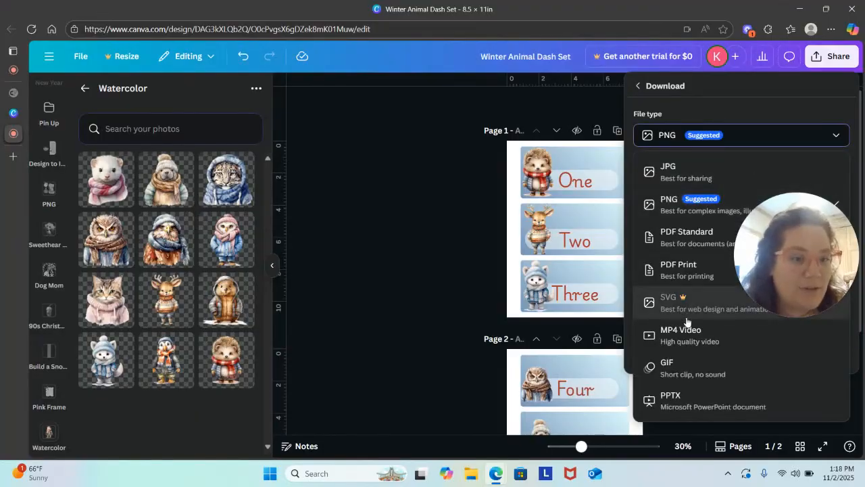
click(696, 272)
click(703, 341)
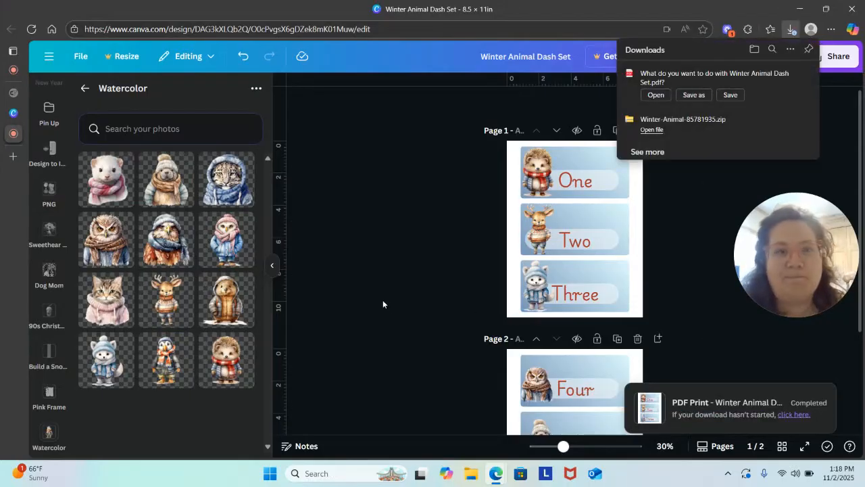
click(709, 209)
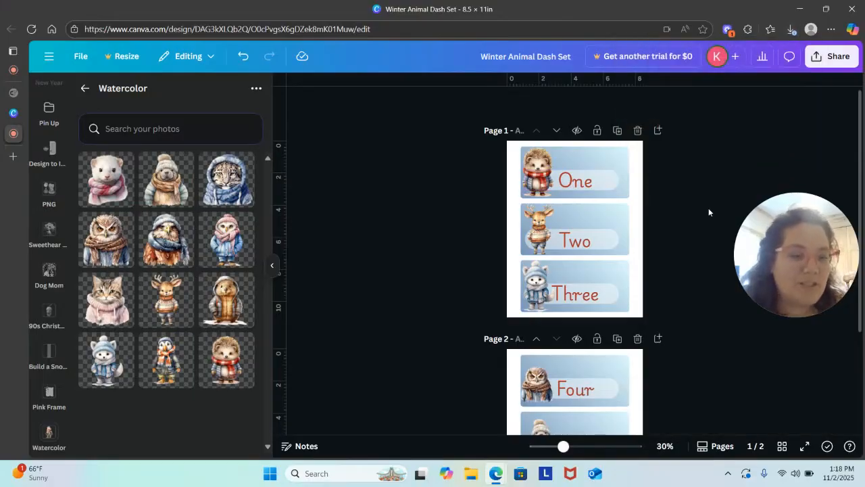